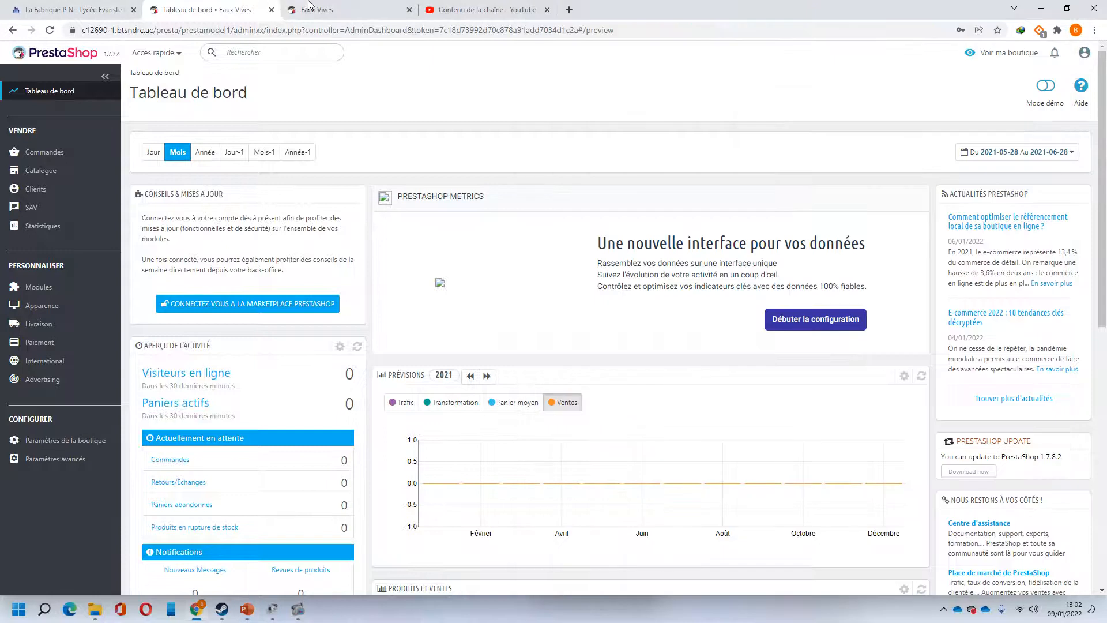
- Look over the shop's public home page and return to the back-office dashboard
click(985, 56)
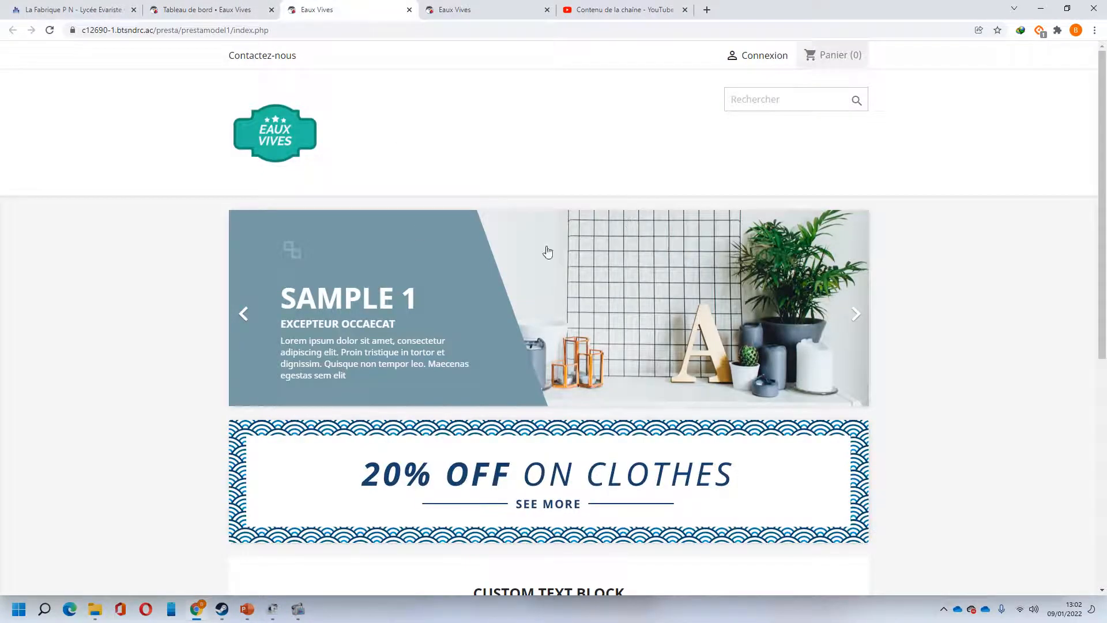
scroll(398, 201, down, 4)
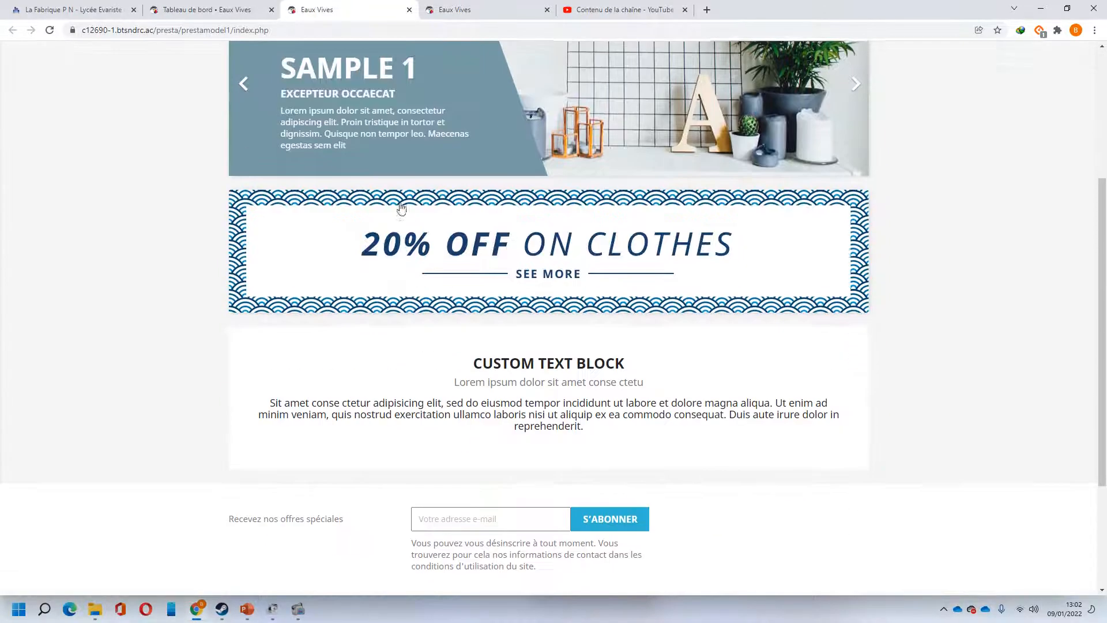
scroll(519, 384, up, 5)
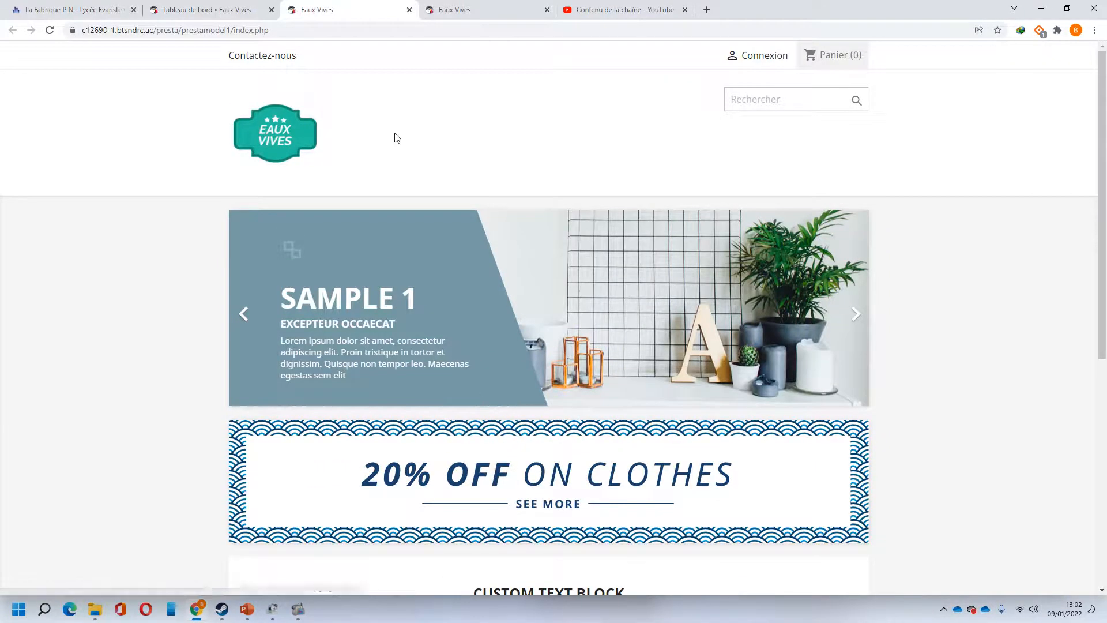
click(214, 7)
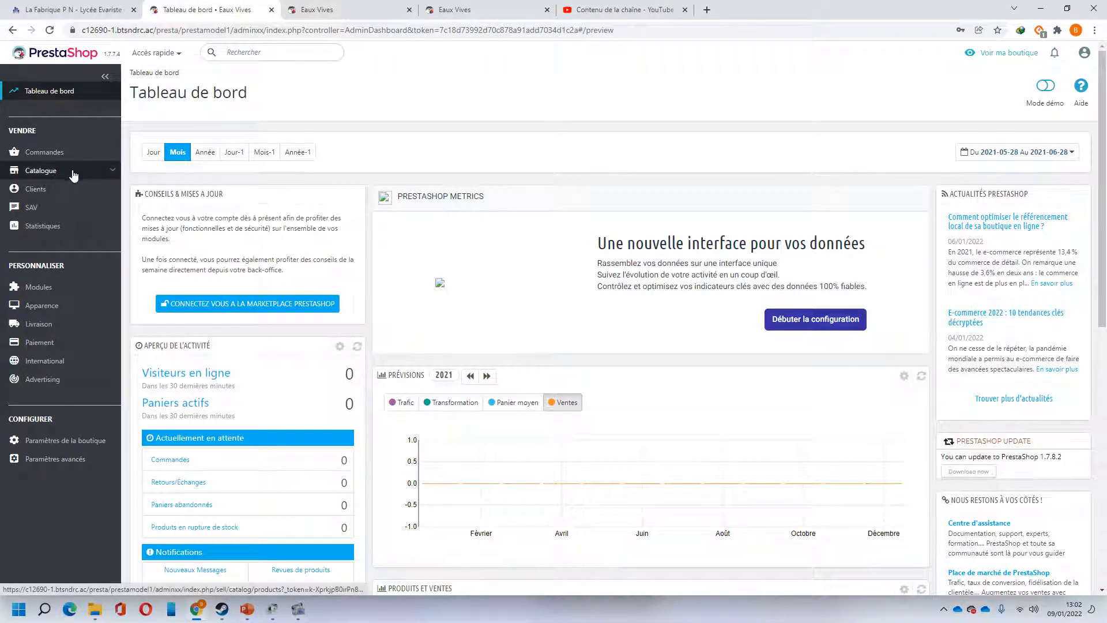
- Start adding a catalogue category, with the browser window reduced so the PowerPoint slide listing the categories is visible beside it
mouse_move(73, 175)
click(38, 214)
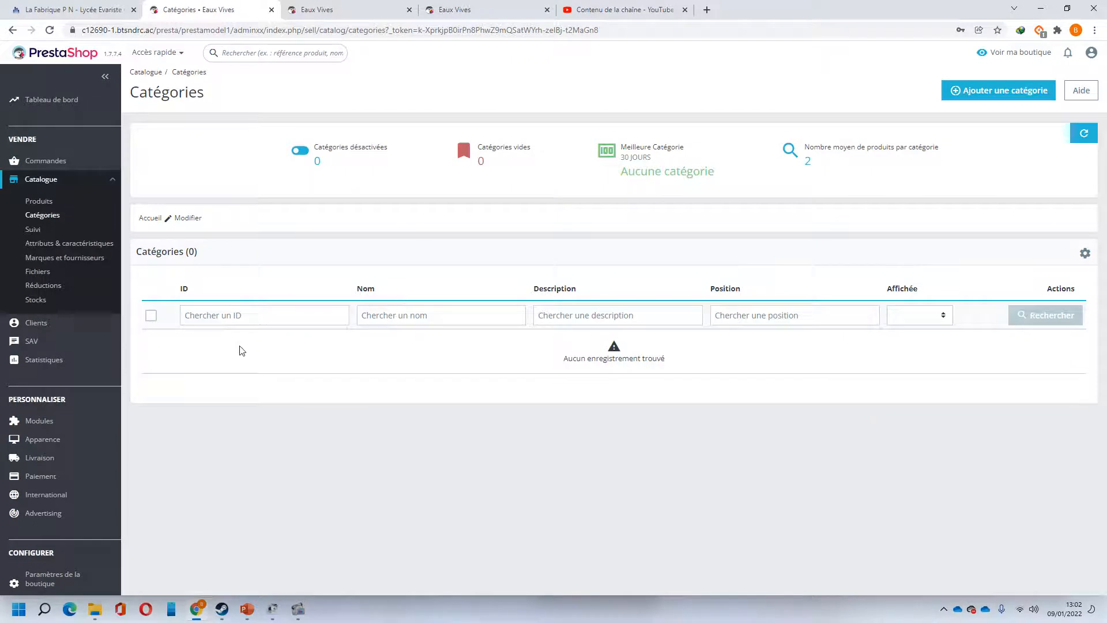
double_click(751, 3)
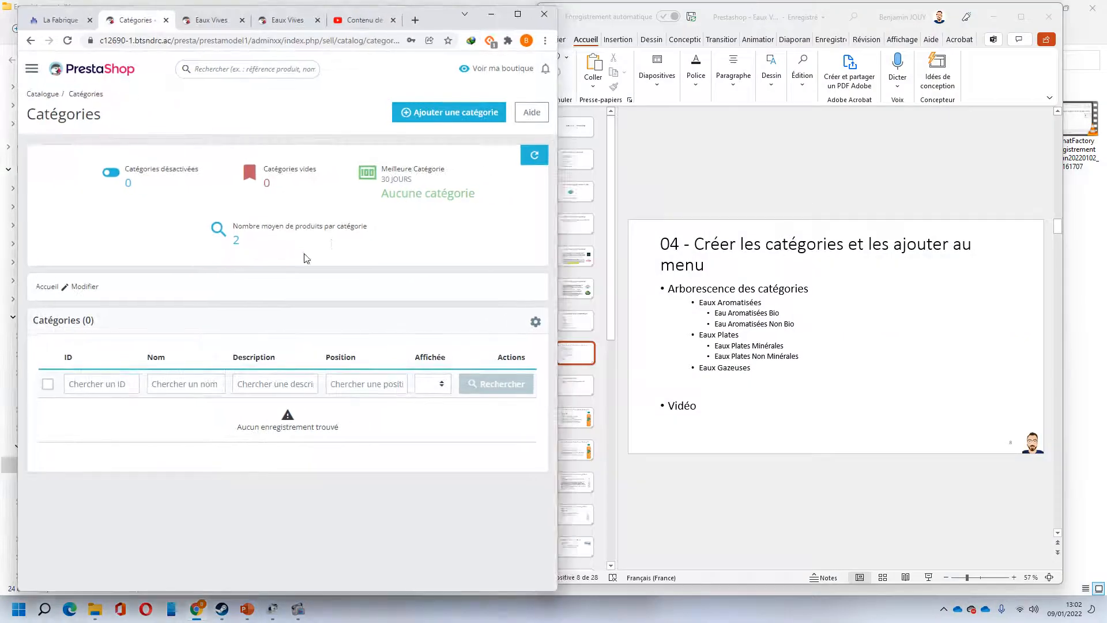
click(439, 116)
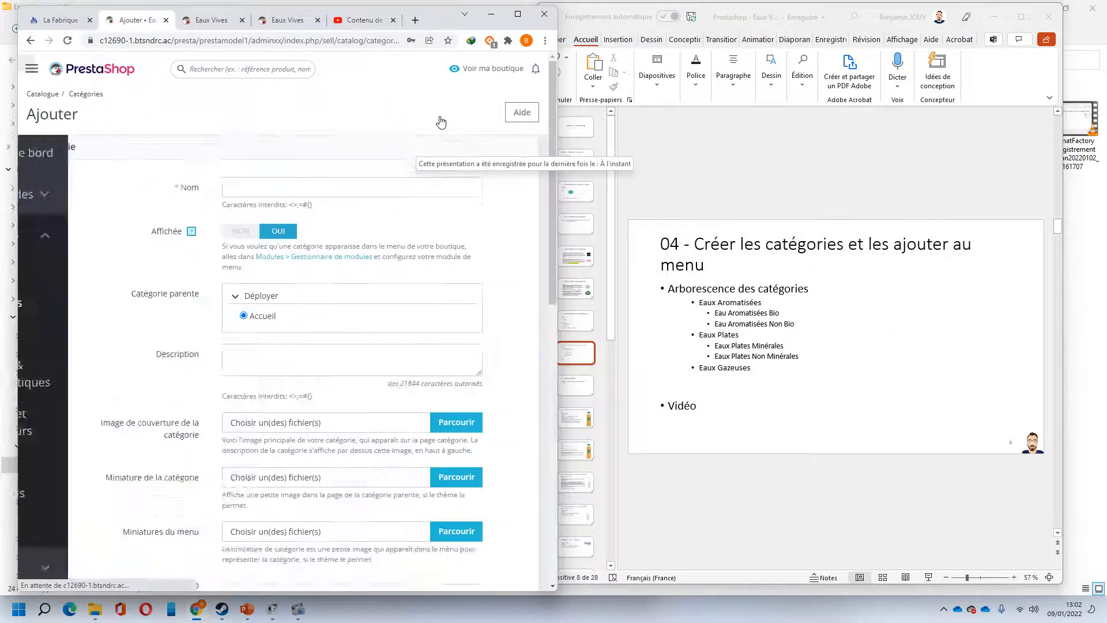
- Name the new category "Eaux Aromatisées", copying the text from the PowerPoint slide
click(741, 306)
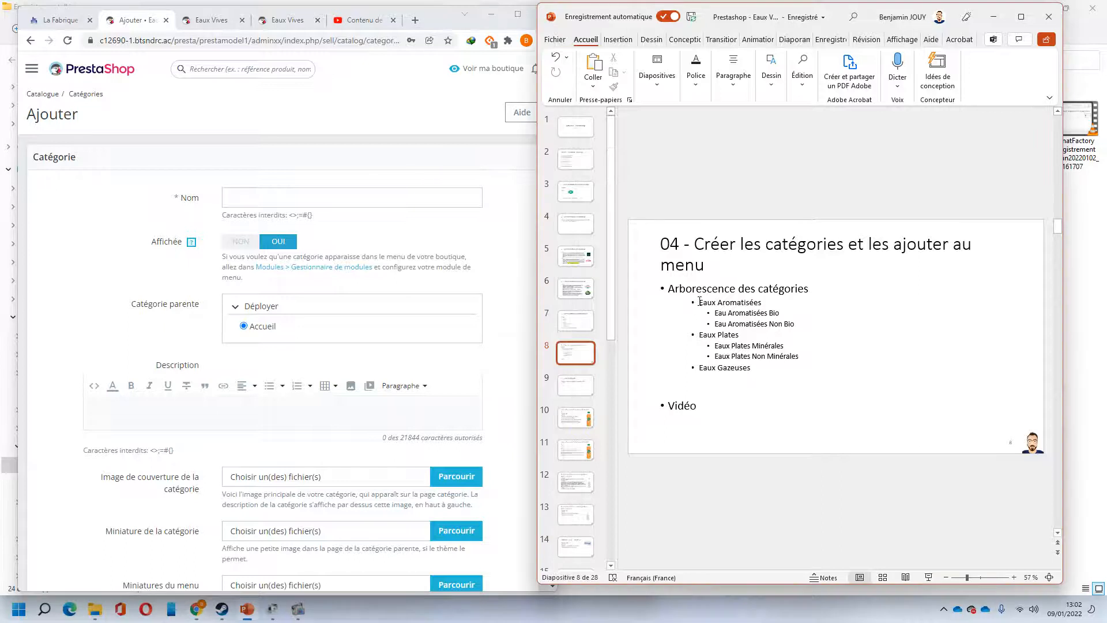
drag(699, 302, 781, 302)
key(ctrl+c)
click(301, 197)
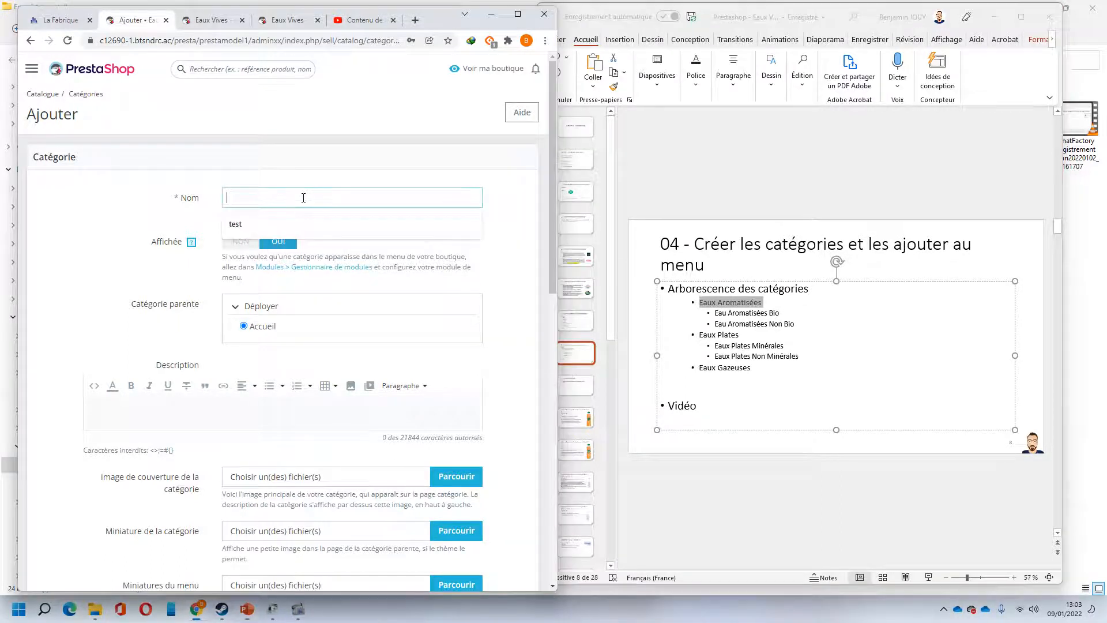
key(ctrl+v)
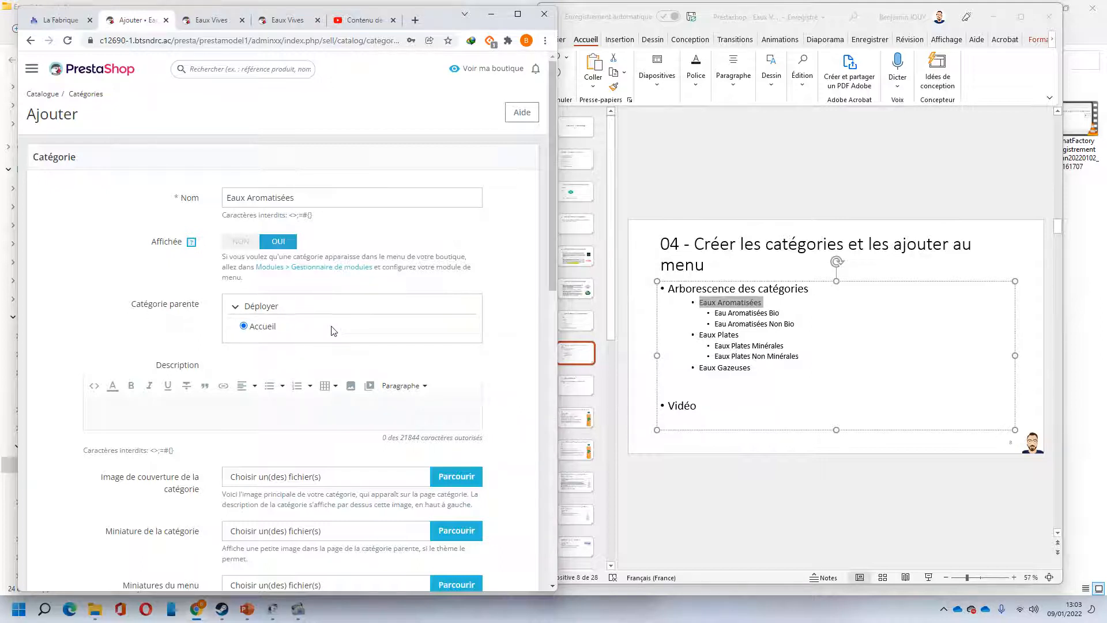
- Enter the category description "Retrouvez l'ensemble de nos produits aromatisés dans cette catégorie"
scroll(279, 321, down, 2)
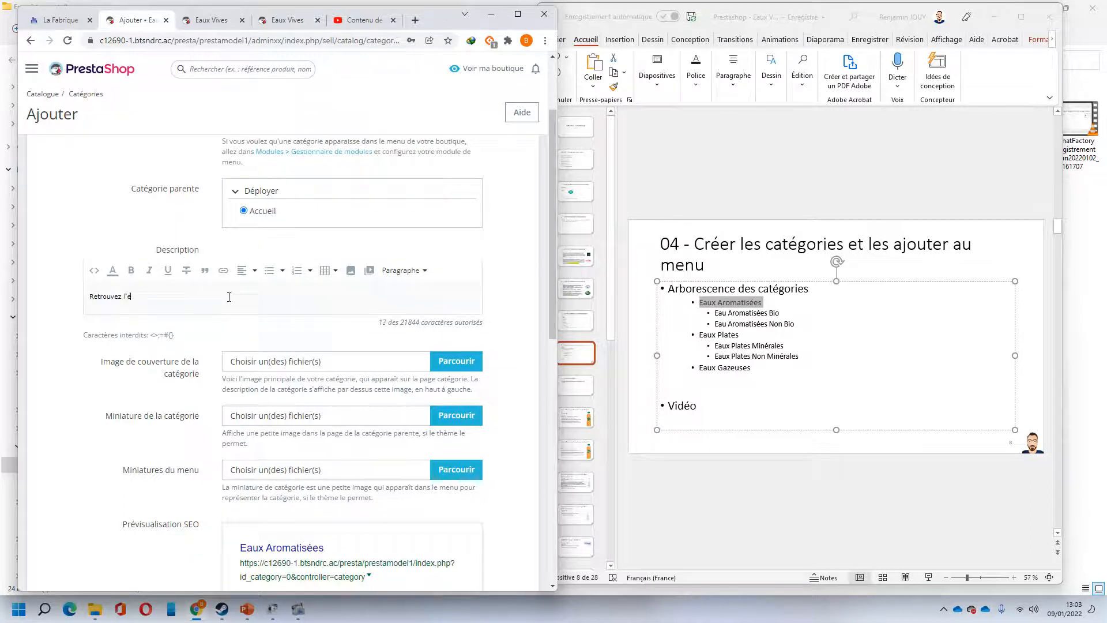
text(d)
text(és dans cette catégorie)
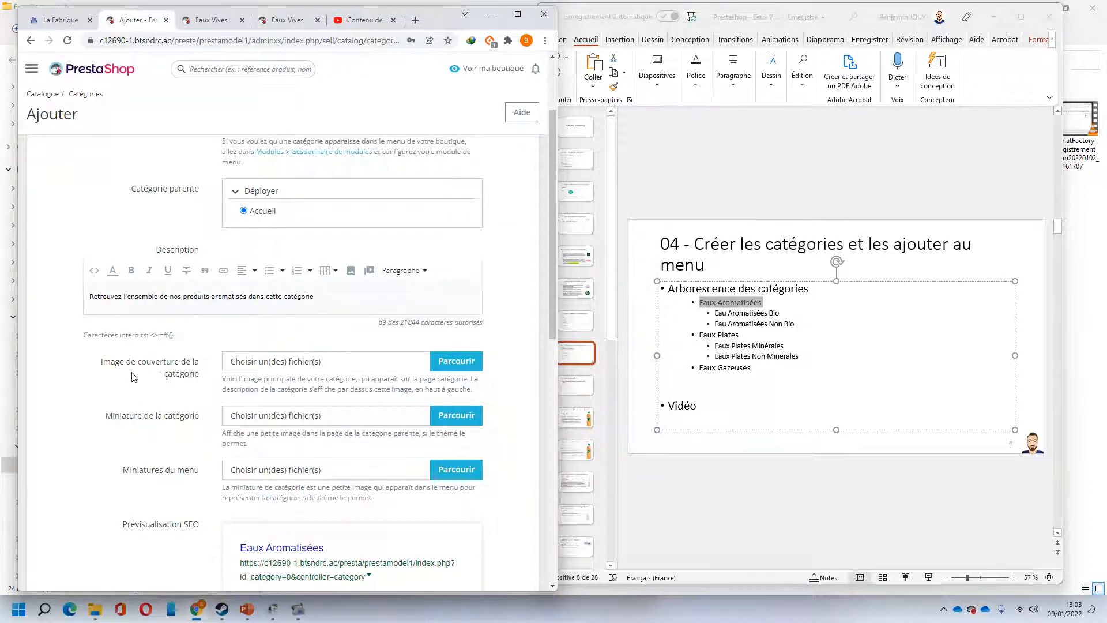
- Set image.jpg from the Eaux Vives folder as the category's cover image
scroll(134, 377, down, 2)
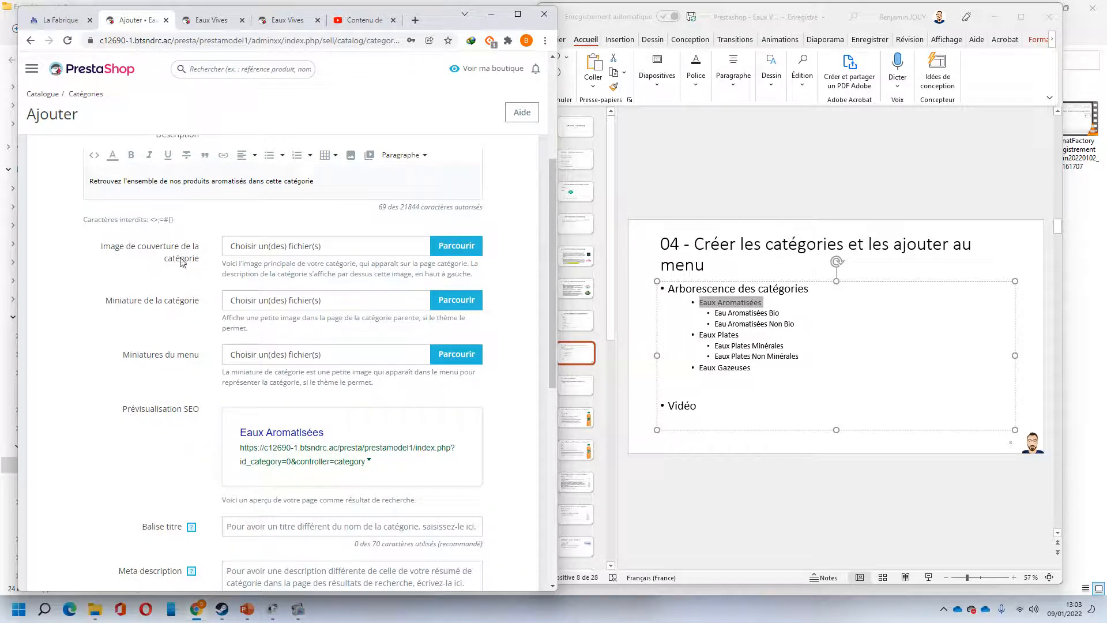
click(472, 248)
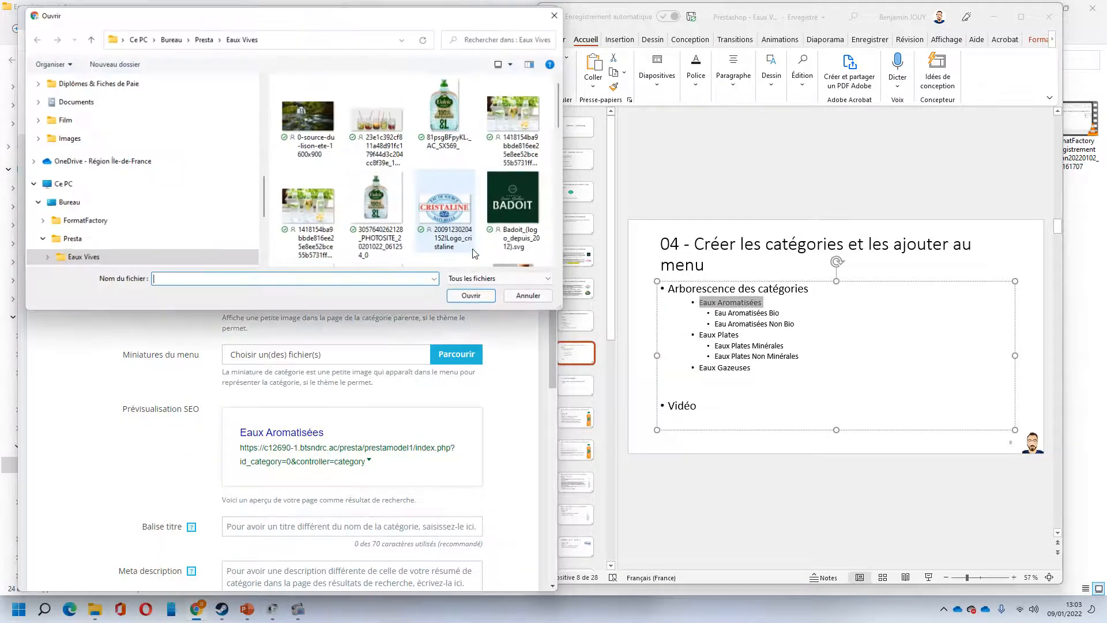
drag(561, 102, 581, 228)
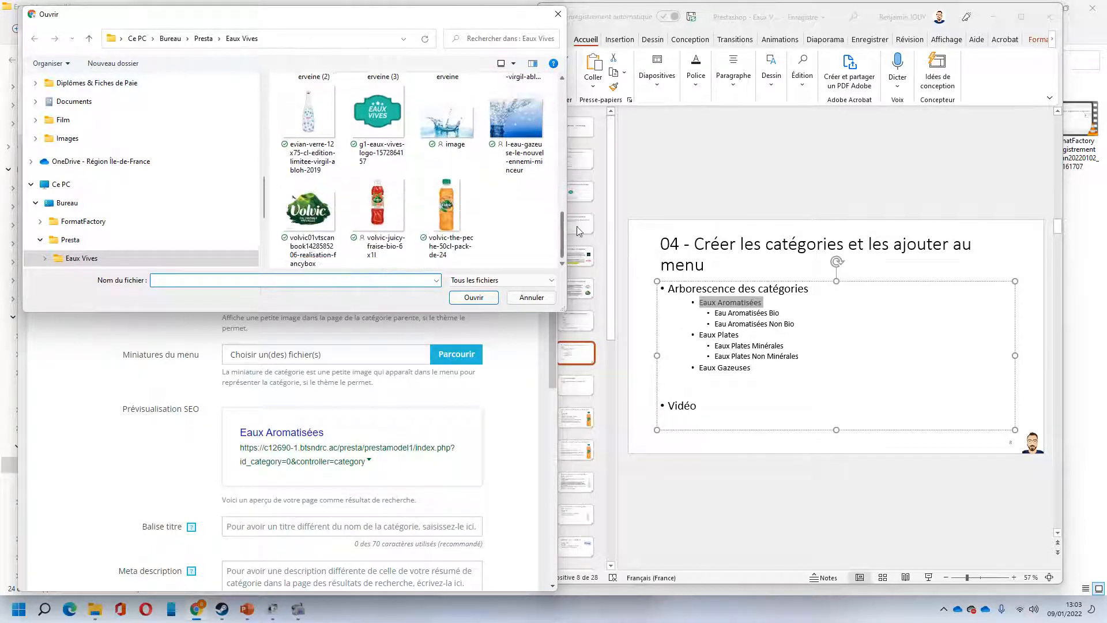
double_click(454, 139)
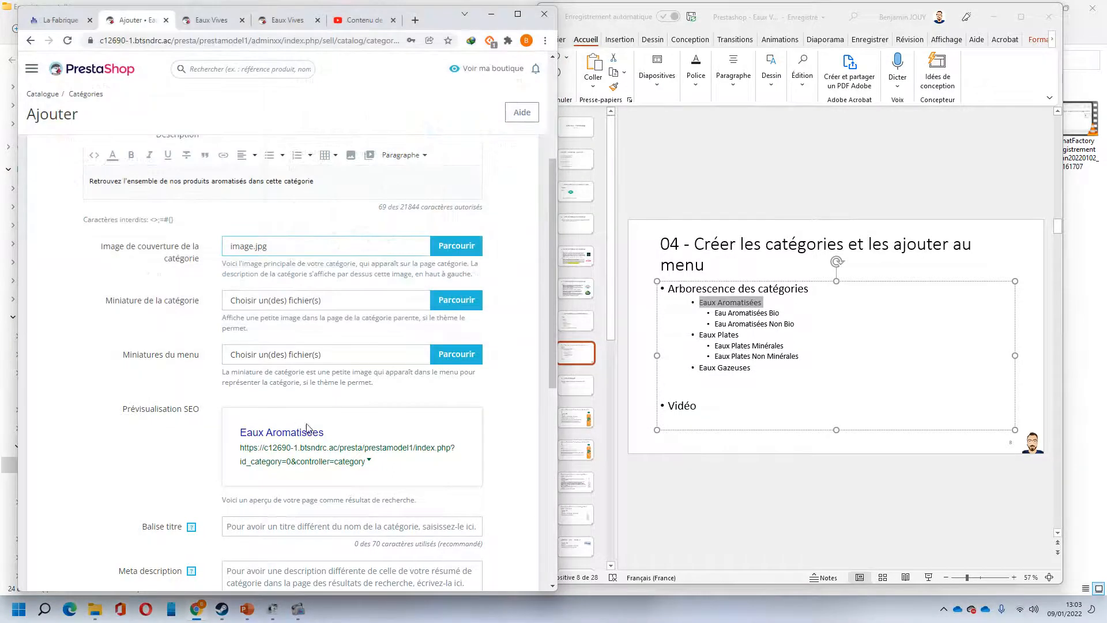
- Set the category's SEO title tag to "Eaux Aromatisées"
scroll(372, 399, down, 4)
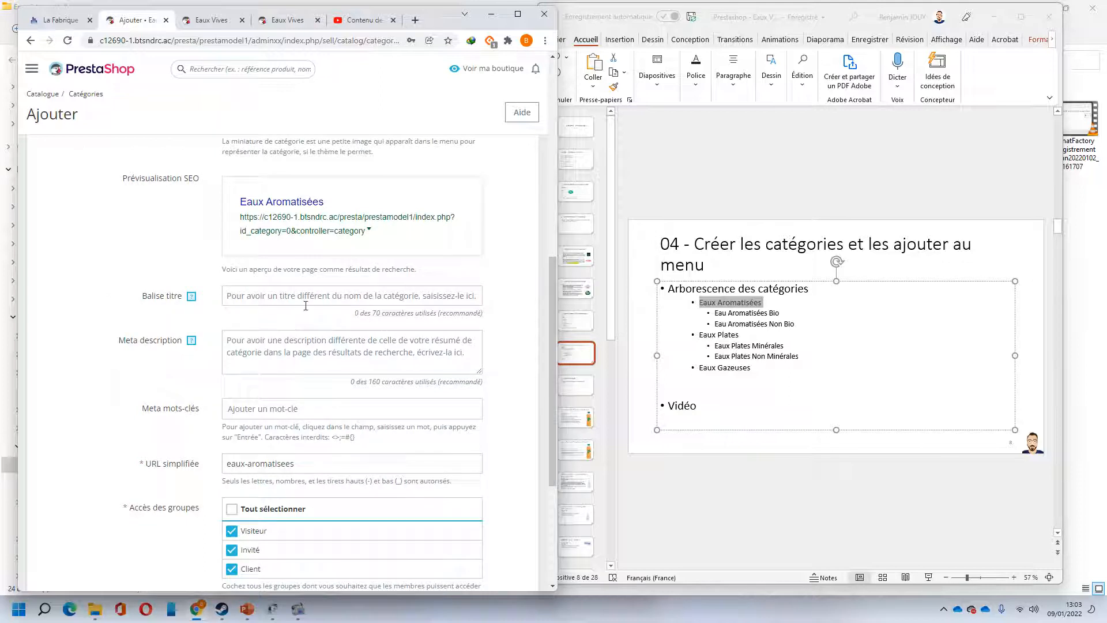
right_click(740, 307)
key(Escape)
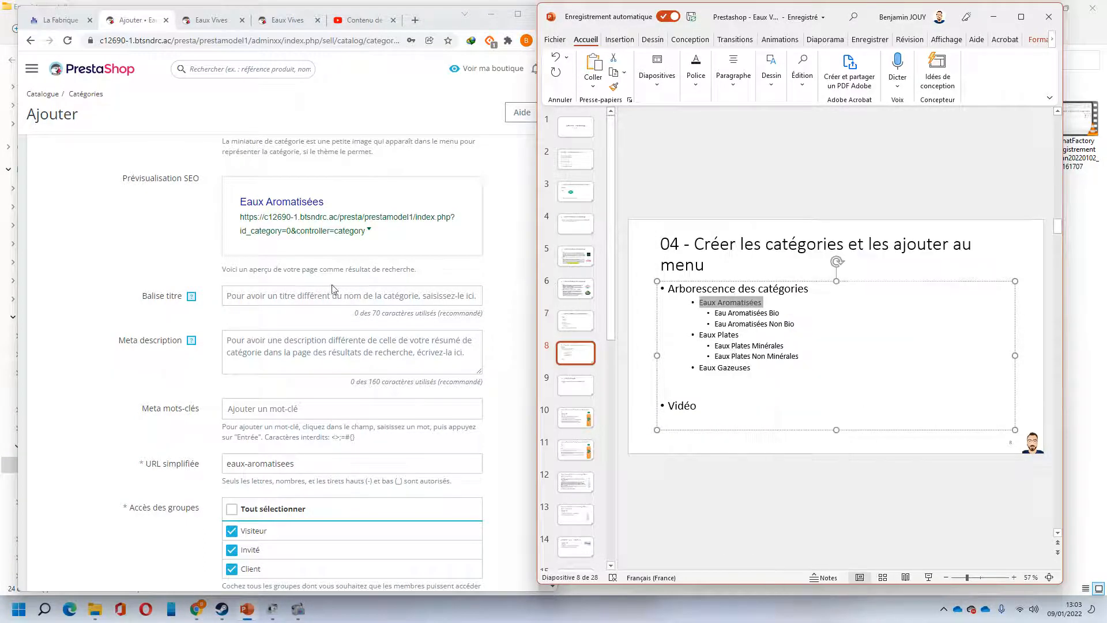
click(262, 293)
key(ctrl+v)
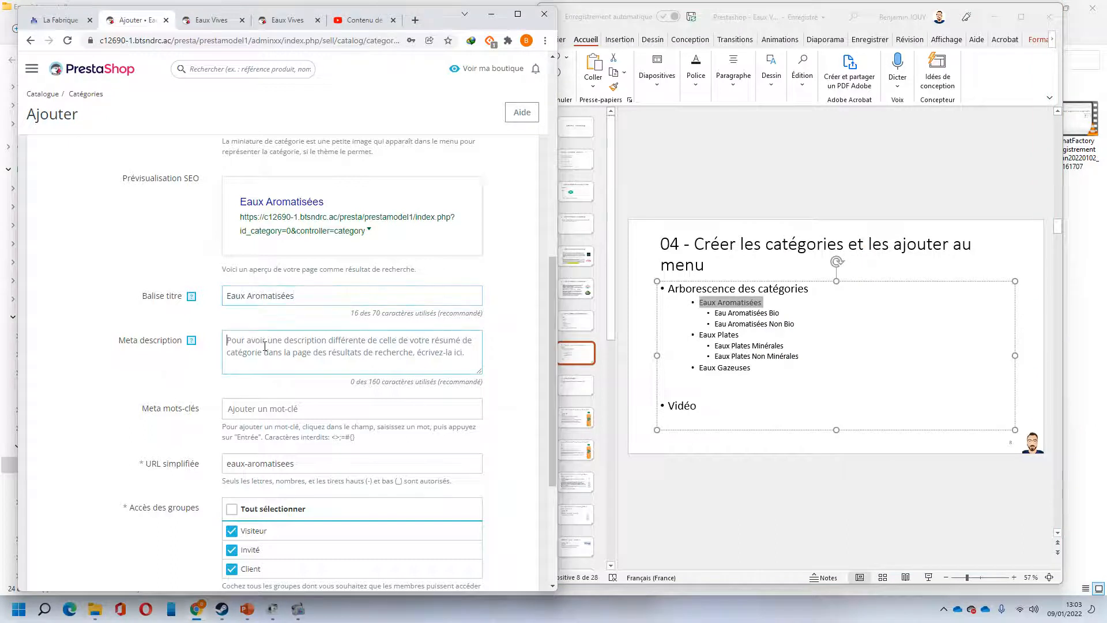
- Copy the category's description text into its meta description
scroll(267, 340, up, 10)
scroll(271, 373, down, 3)
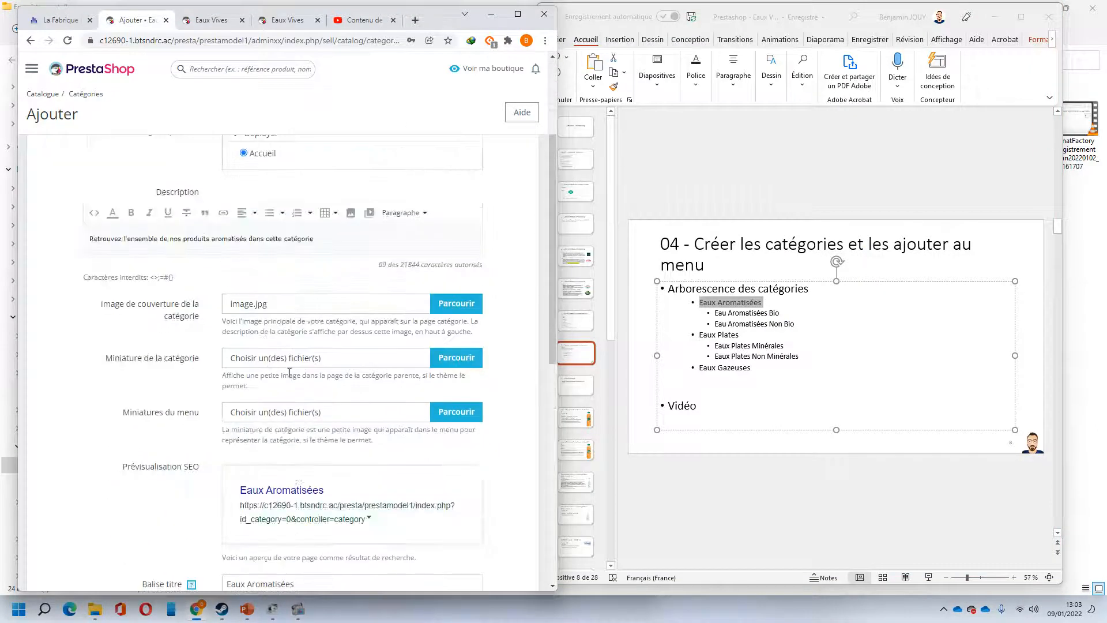
scroll(288, 363, up, 3)
scroll(311, 354, down, 2)
drag(318, 239, 58, 241)
scroll(311, 343, down, 9)
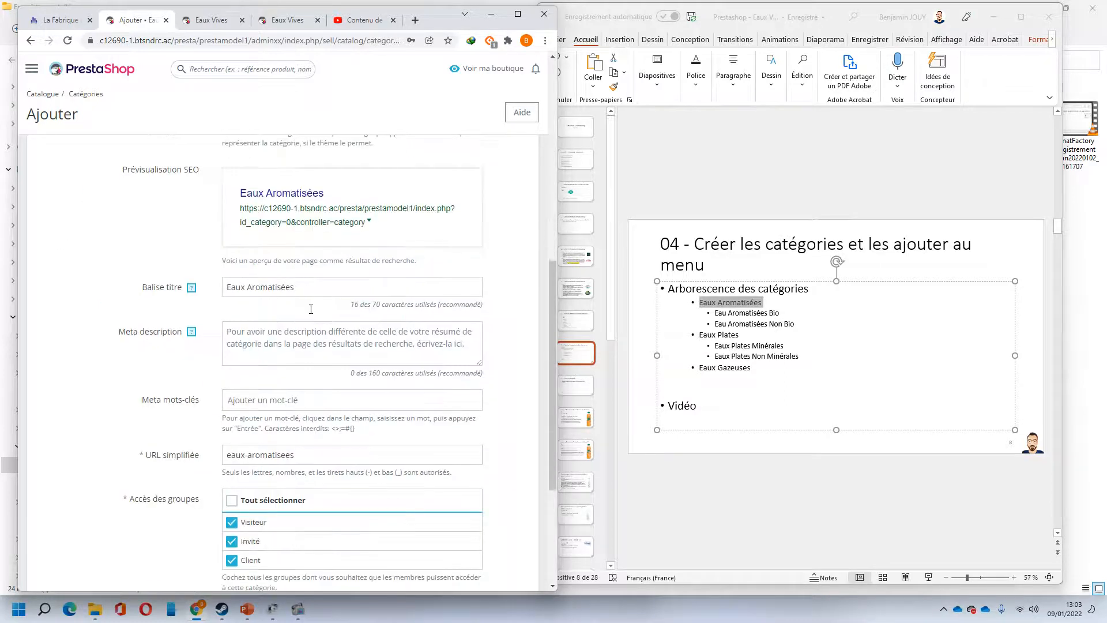
scroll(300, 242, up, 2)
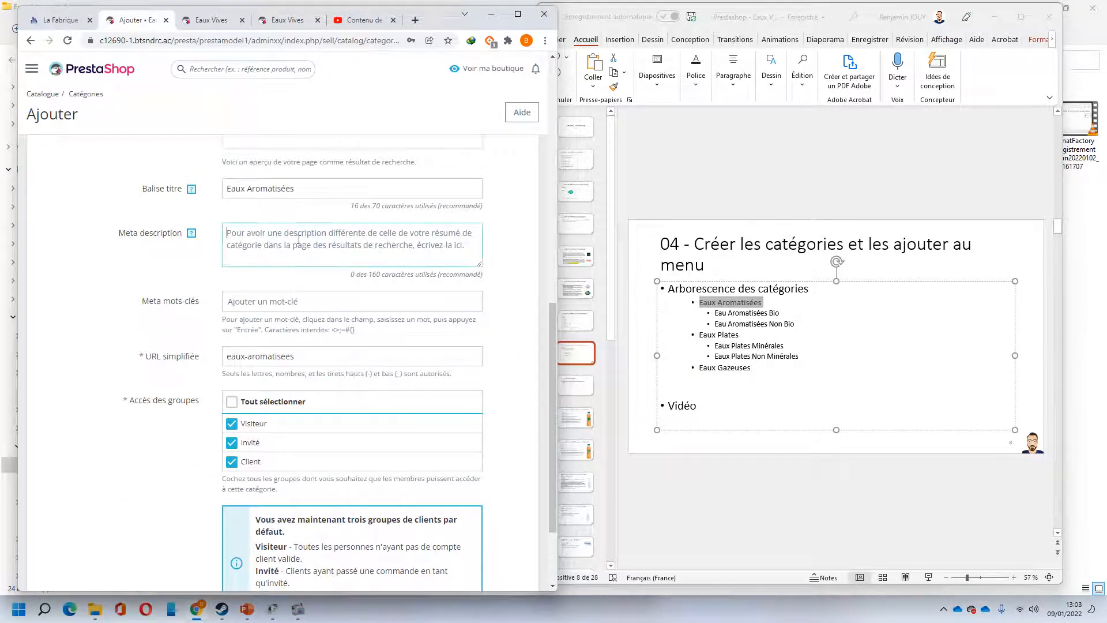
key(ctrl+v)
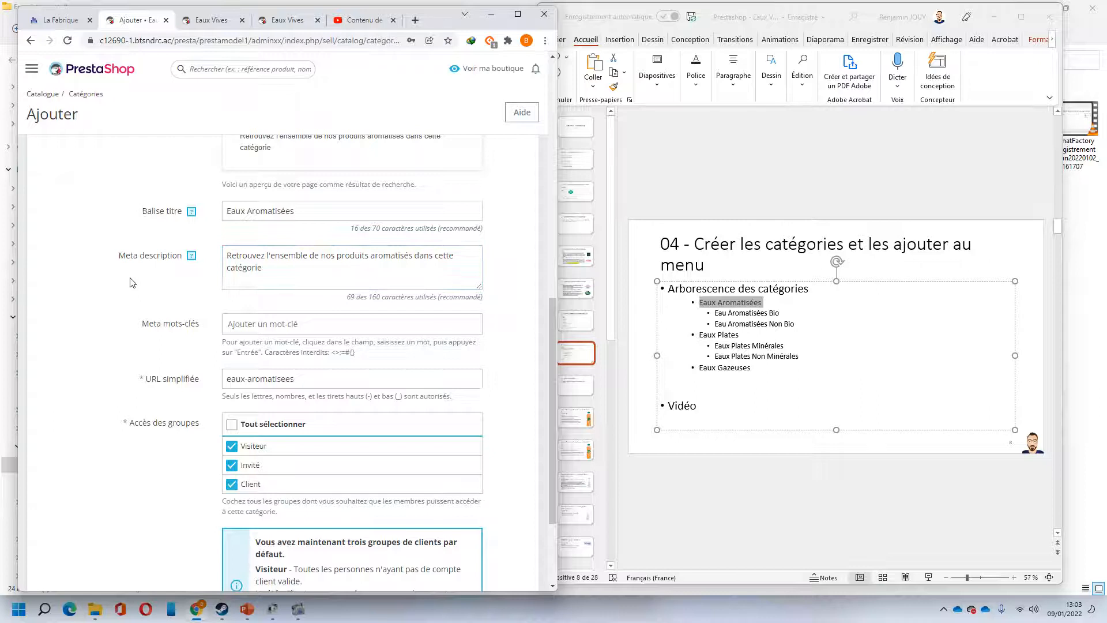
- Add the meta keywords "eaux aromatisées" and "eaux vives"
click(262, 321)
text(eaux aromatisées)
key(Return)
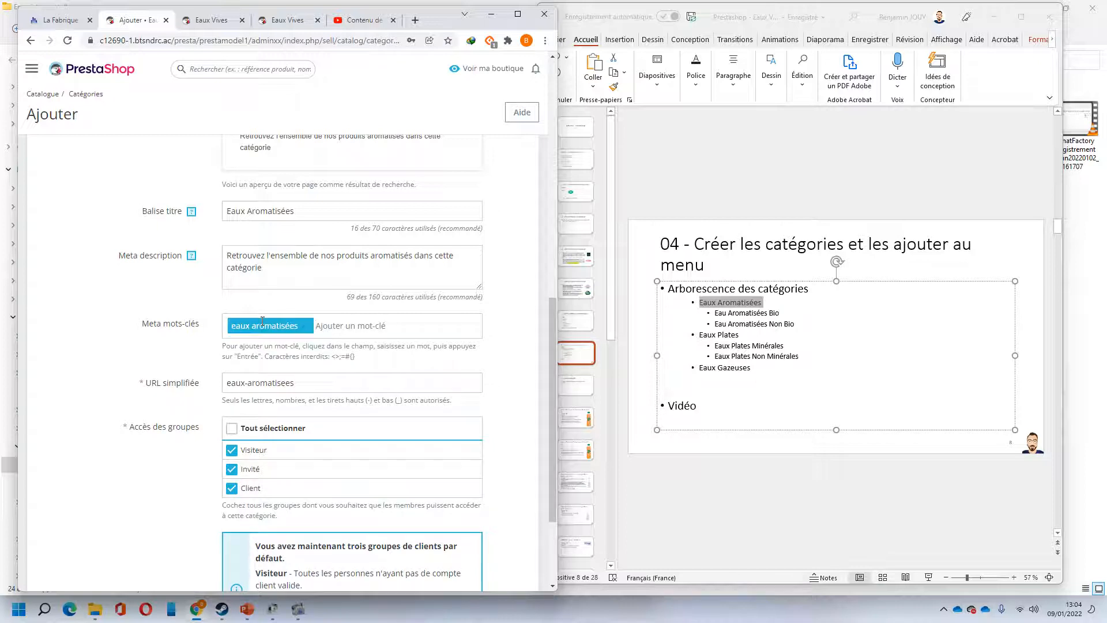
text(eaux vives)
key(Return)
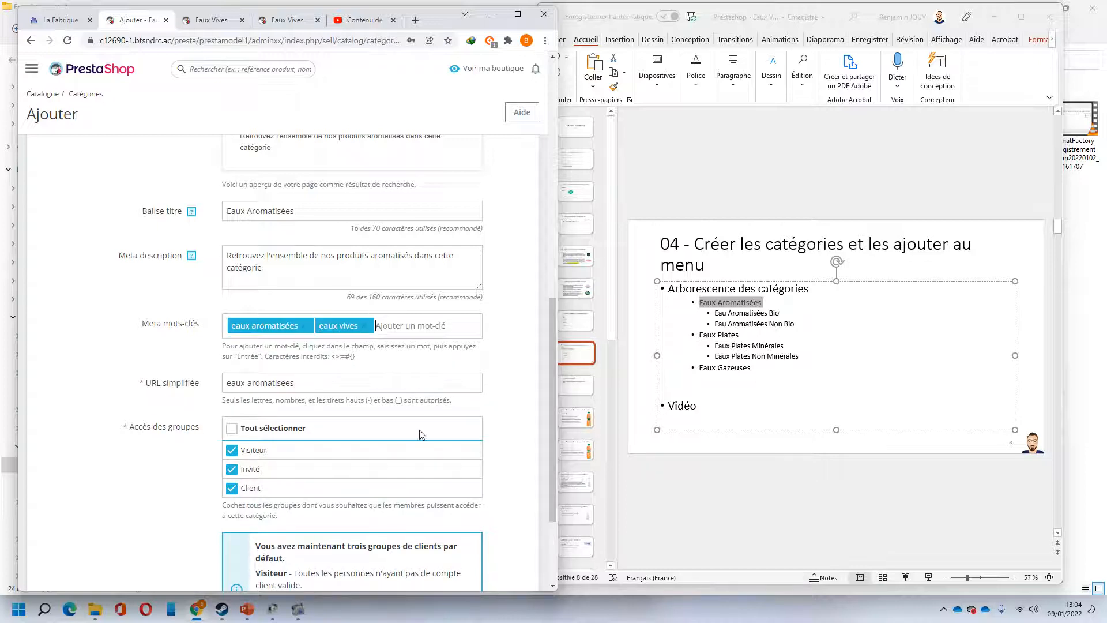
- Review the completed form and save the Eaux Aromatisées category
scroll(429, 392, down, 3)
scroll(430, 392, up, 9)
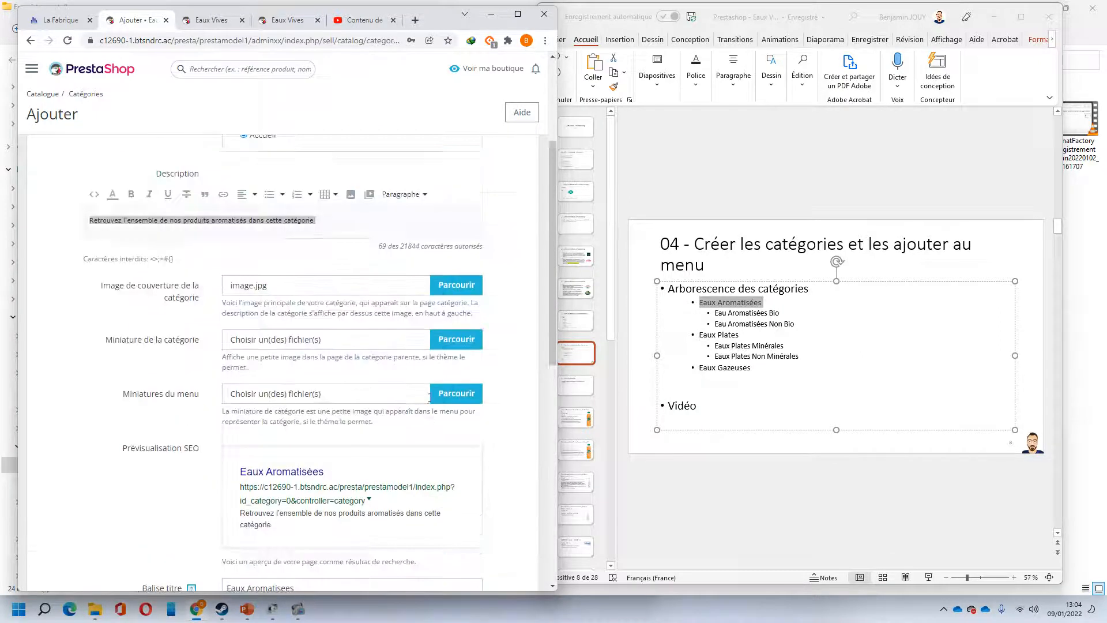
scroll(433, 326, up, 3)
scroll(434, 327, down, 10)
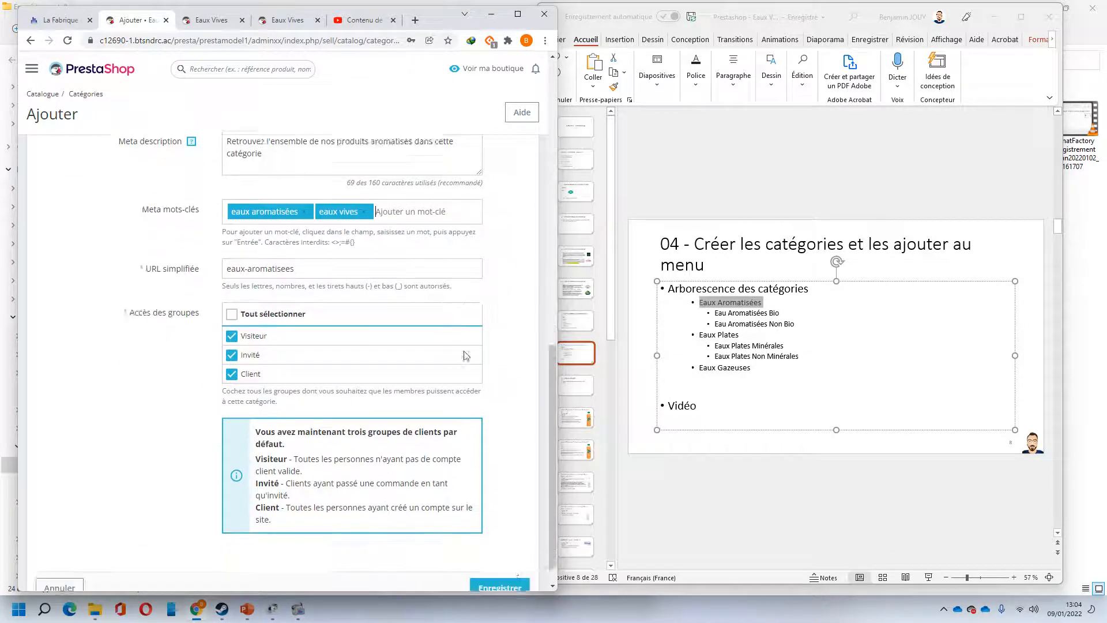
click(505, 560)
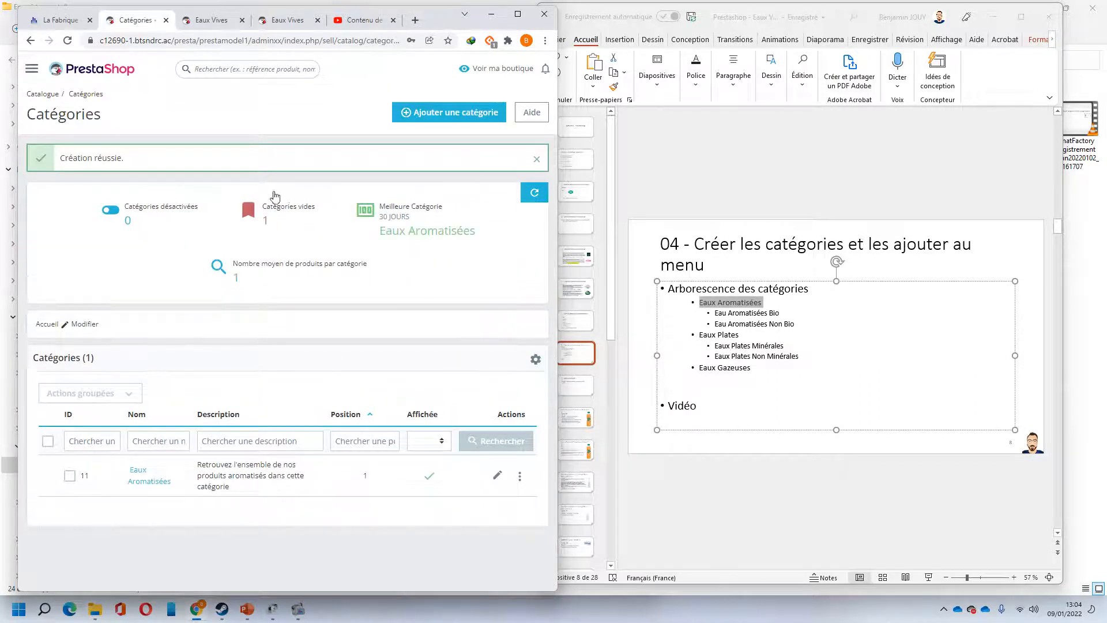
- Start another category and name it "Eau Aromatisées Bio", copying the text from the PowerPoint slide
click(480, 121)
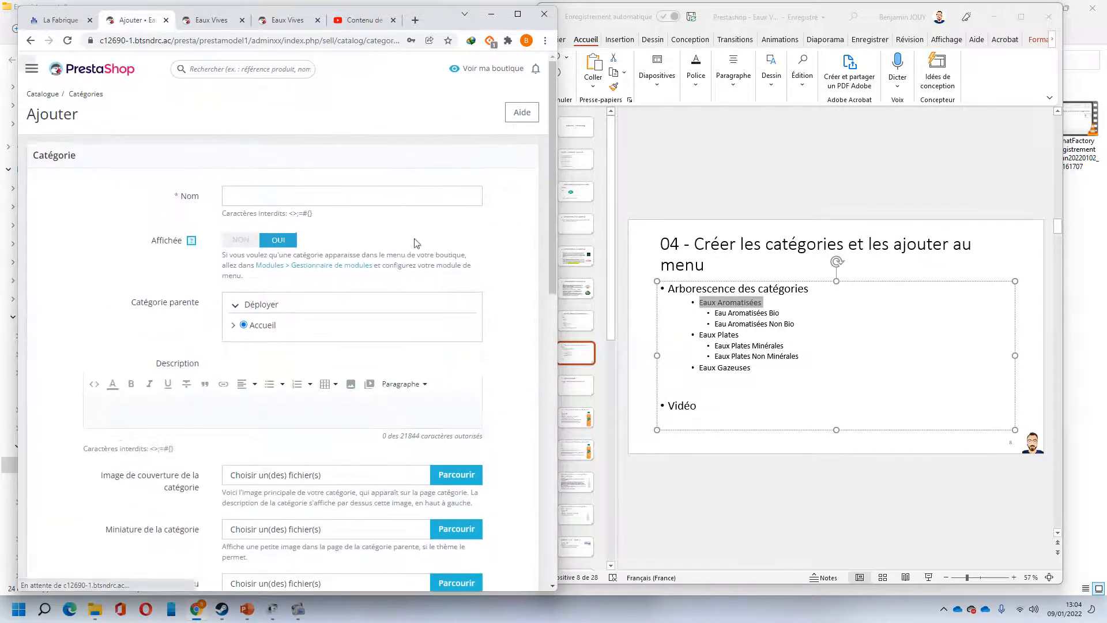
click(743, 321)
drag(715, 314, 799, 315)
key(ctrl+c)
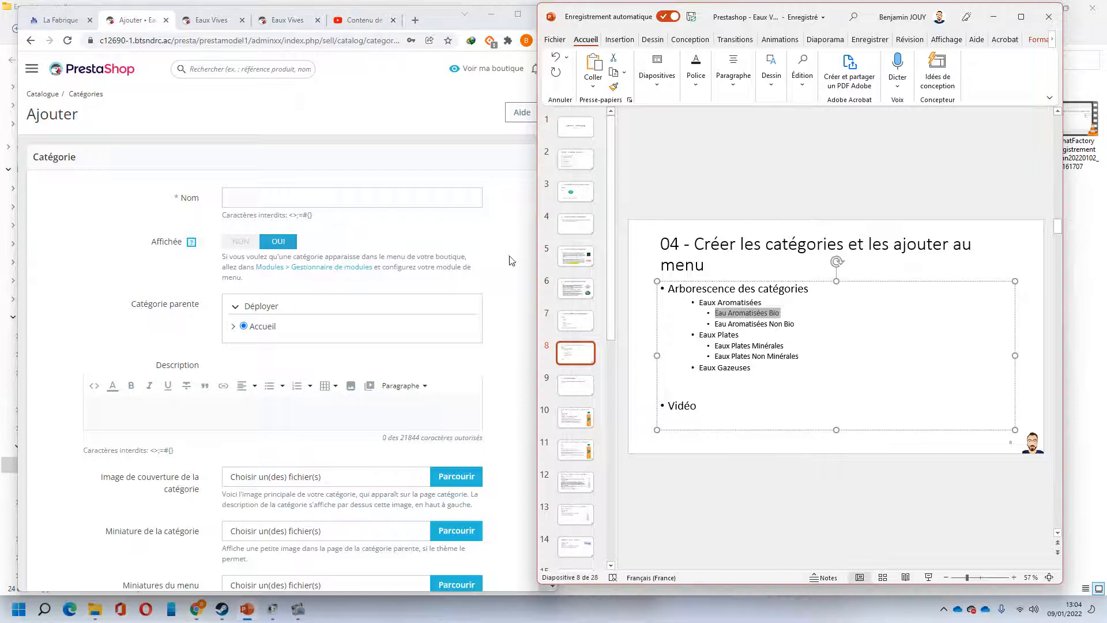
click(266, 202)
key(ctrl+v)
- Set Eaux Aromatisées, under Accueil, as the new category's parent
click(321, 327)
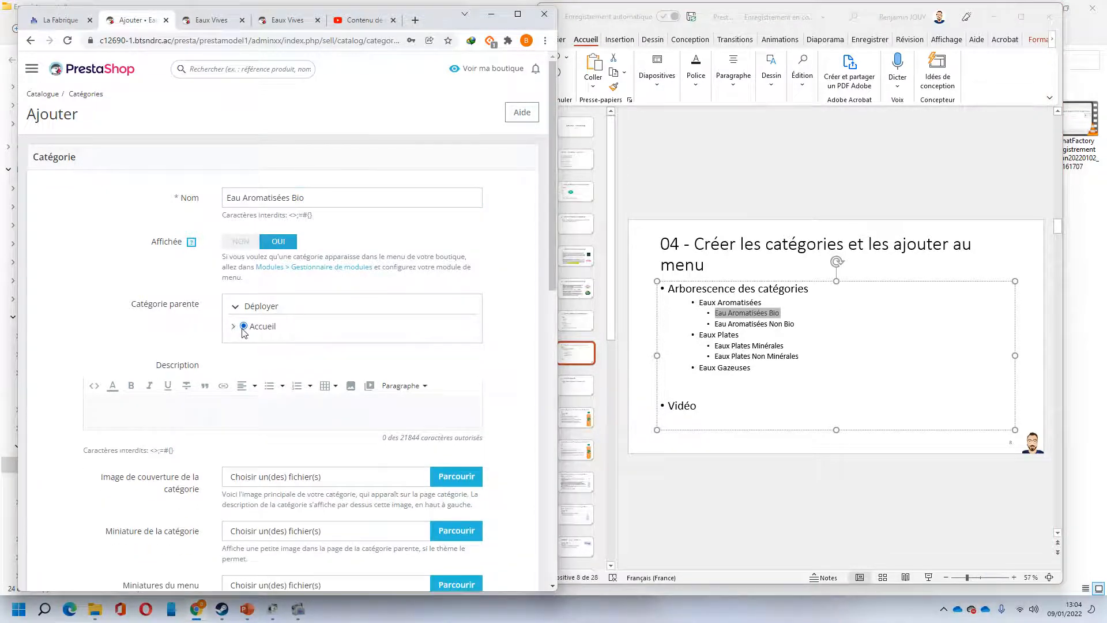
click(713, 303)
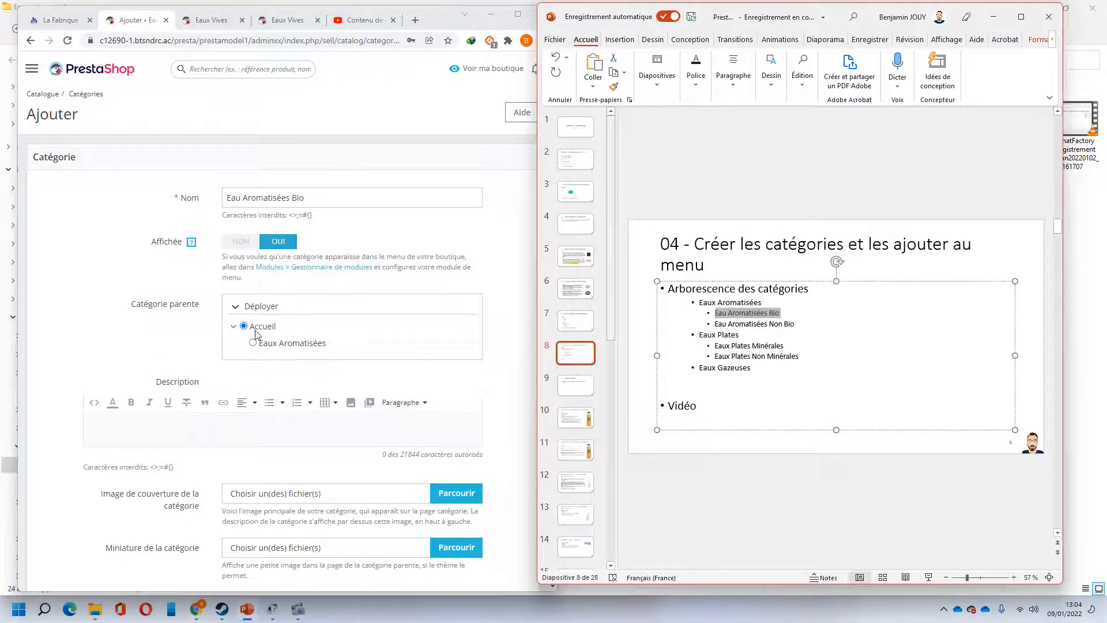
click(253, 343)
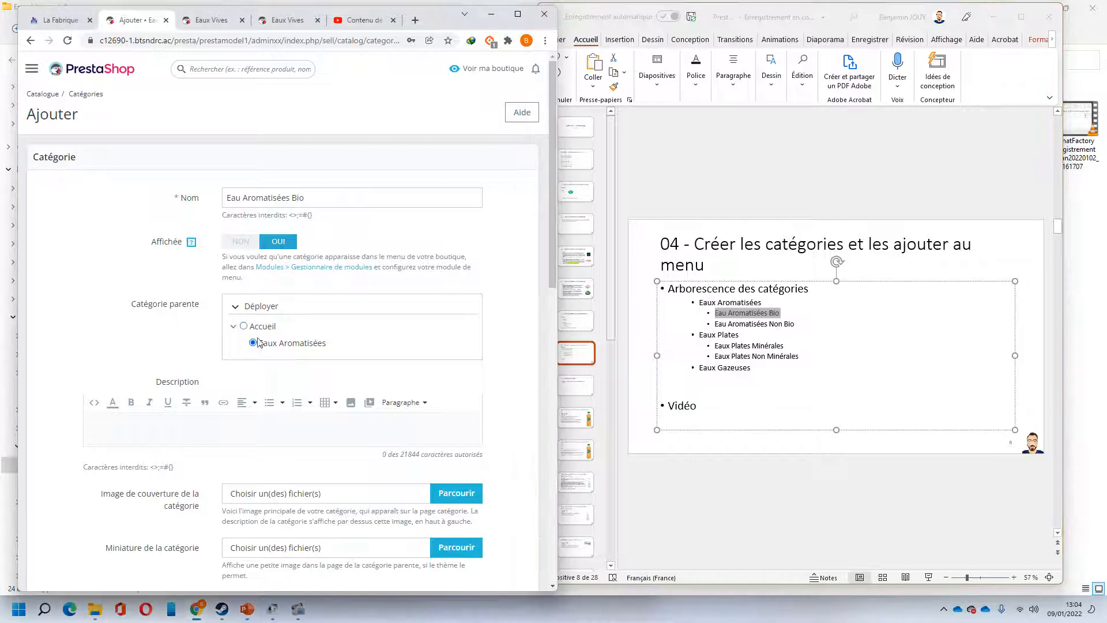
- Enter the category description "Retrouvez l'ensemble de nos bouteilles d'eau aromatisées bio dans cette catégorie"
scroll(253, 369, down, 1)
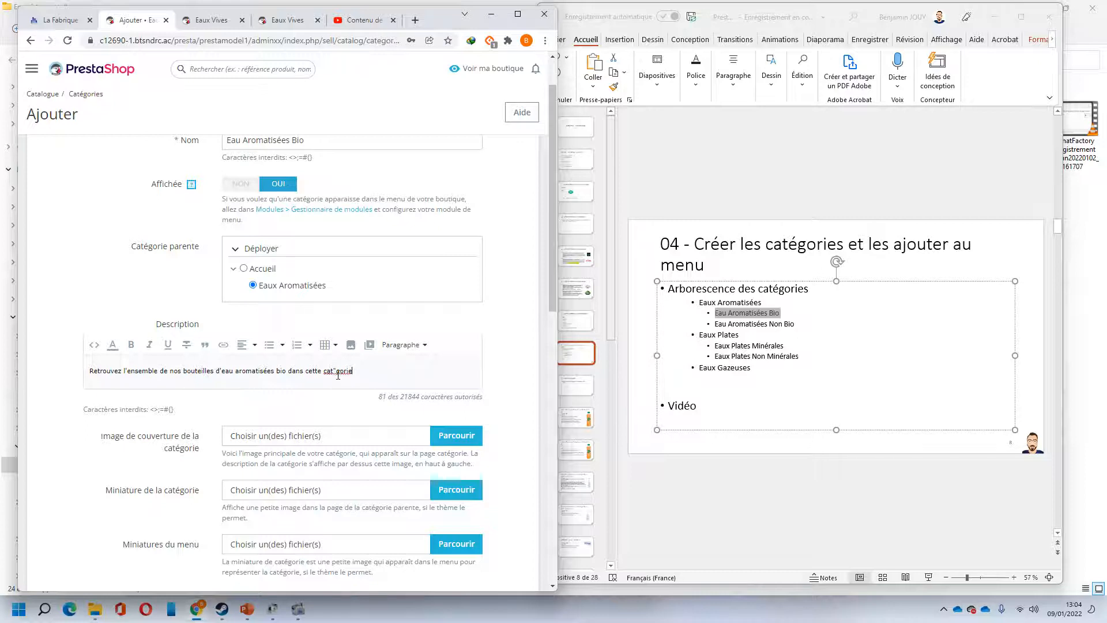
click(337, 374)
key(BackSpace)
text(é)
- Copy the category description of Eau Aromatisées Bio into its meta description
key(ctrl+a)
scroll(331, 452, down, 5)
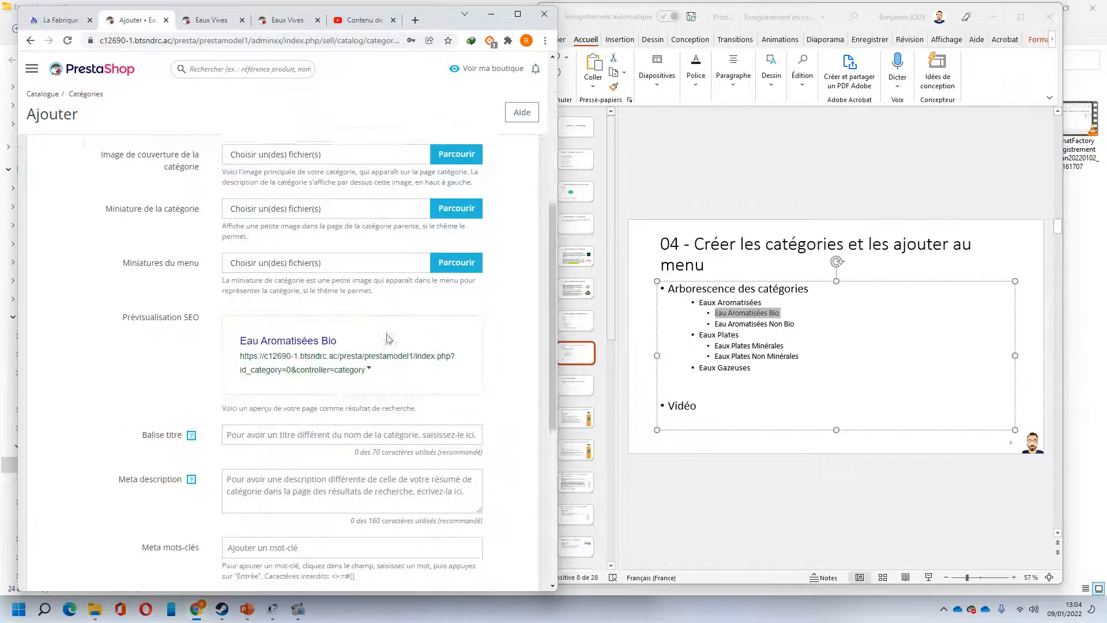
click(274, 479)
key(ctrl+v)
- Copy the category name "Eau Aromatisées Bio" into the meta title (Balise titre)
scroll(275, 404, up, 5)
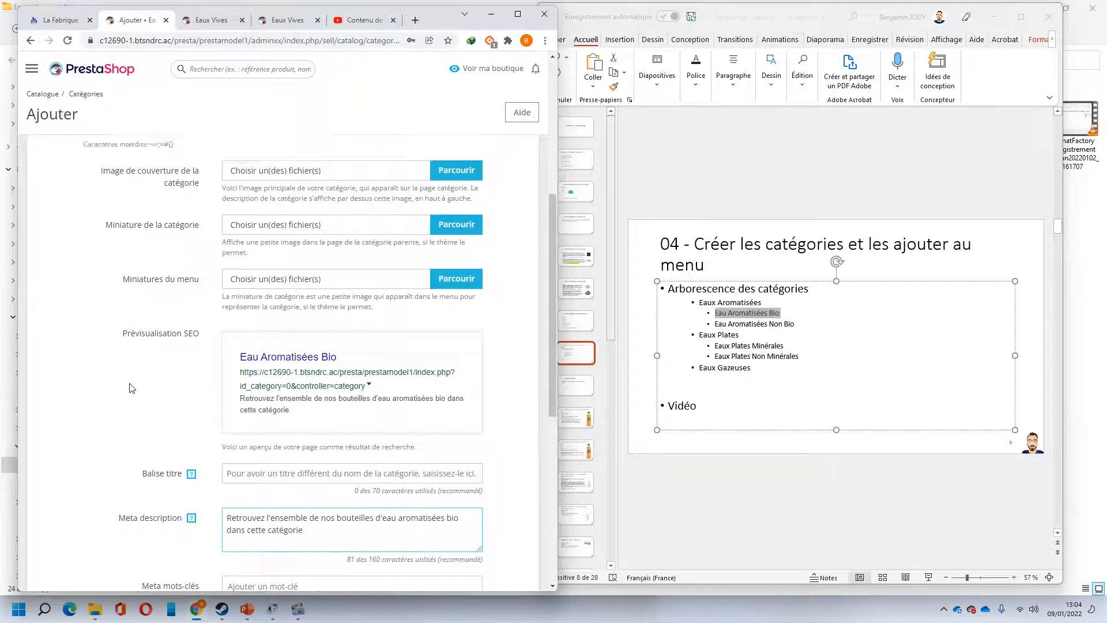
key(ctrl+a)
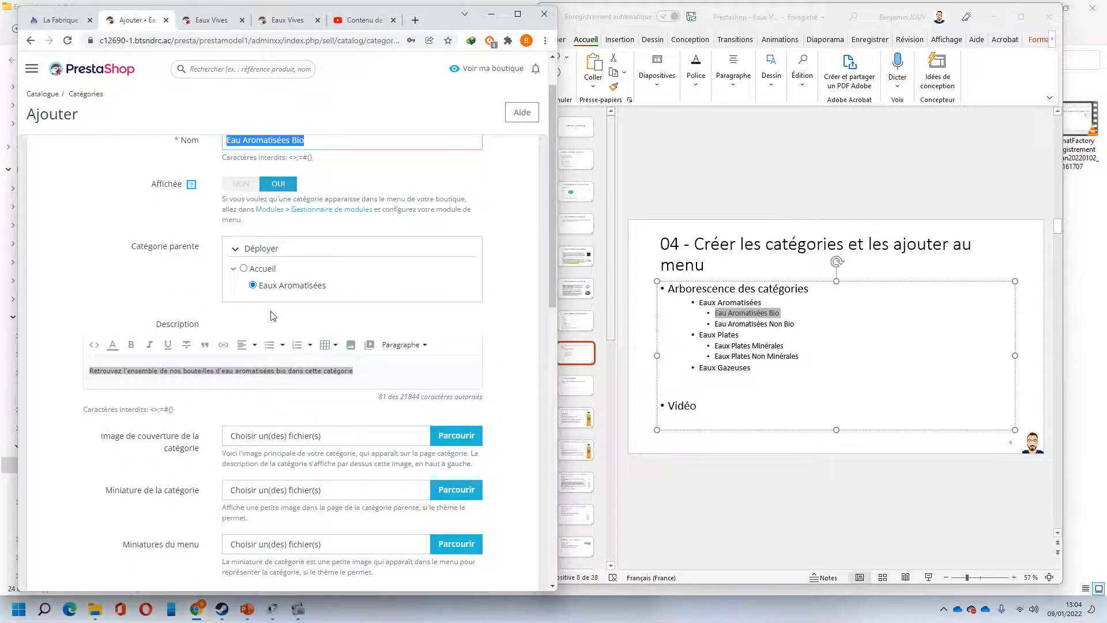
scroll(302, 439, down, 10)
scroll(290, 357, up, 1)
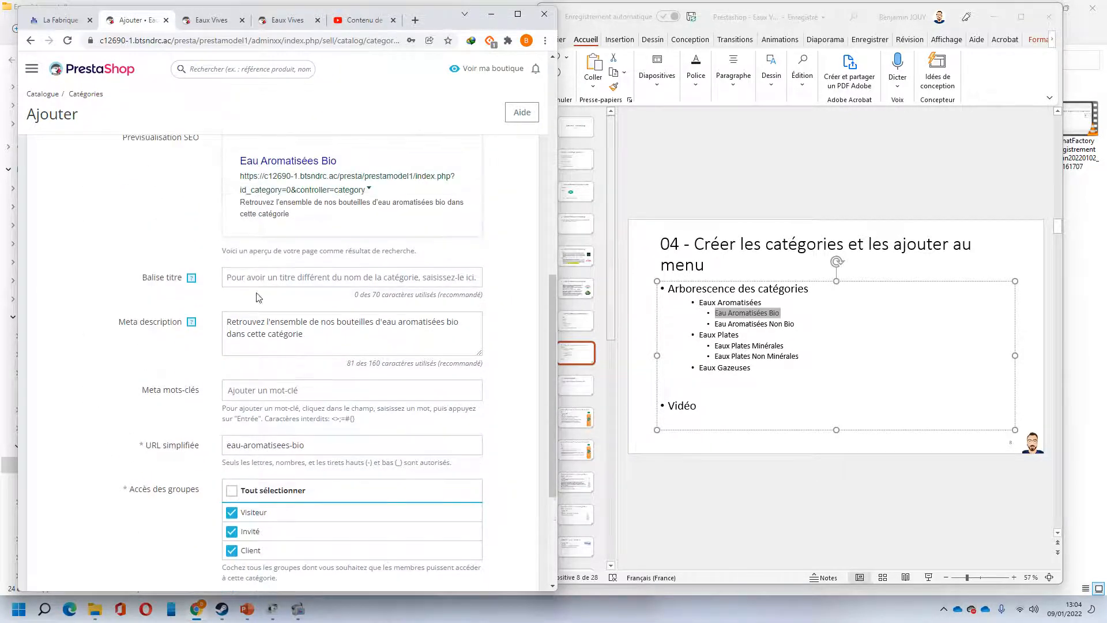
click(260, 277)
key(ctrl+v)
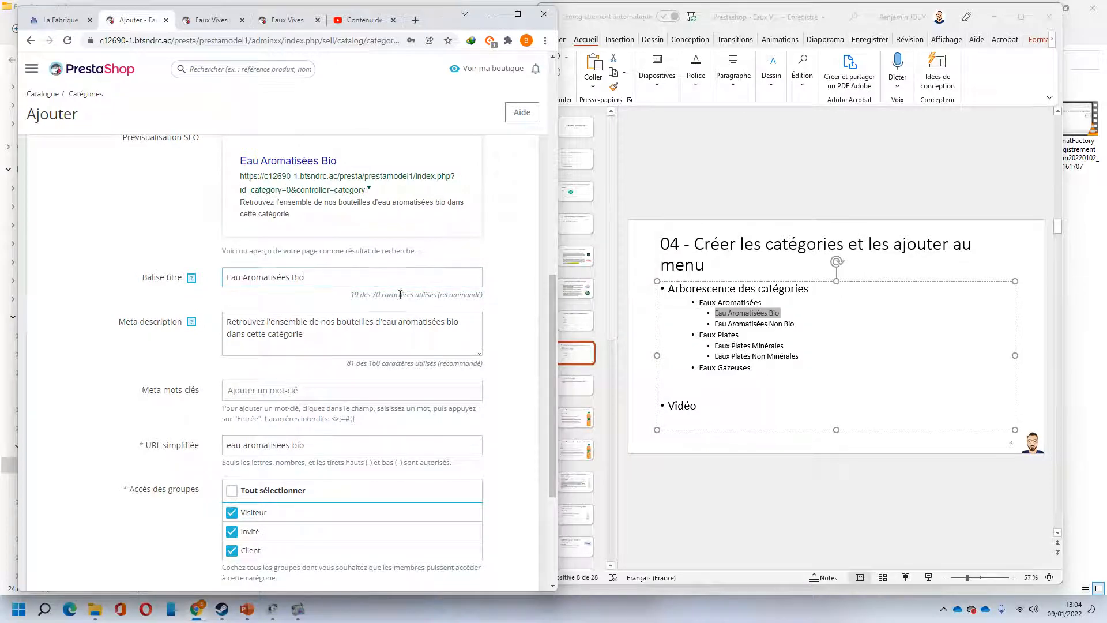
- Set eau-pamplemousse-romarin.jpg from the Eaux Vives folder as the category's cover image and save the category
scroll(470, 335, up, 4)
scroll(456, 331, down, 6)
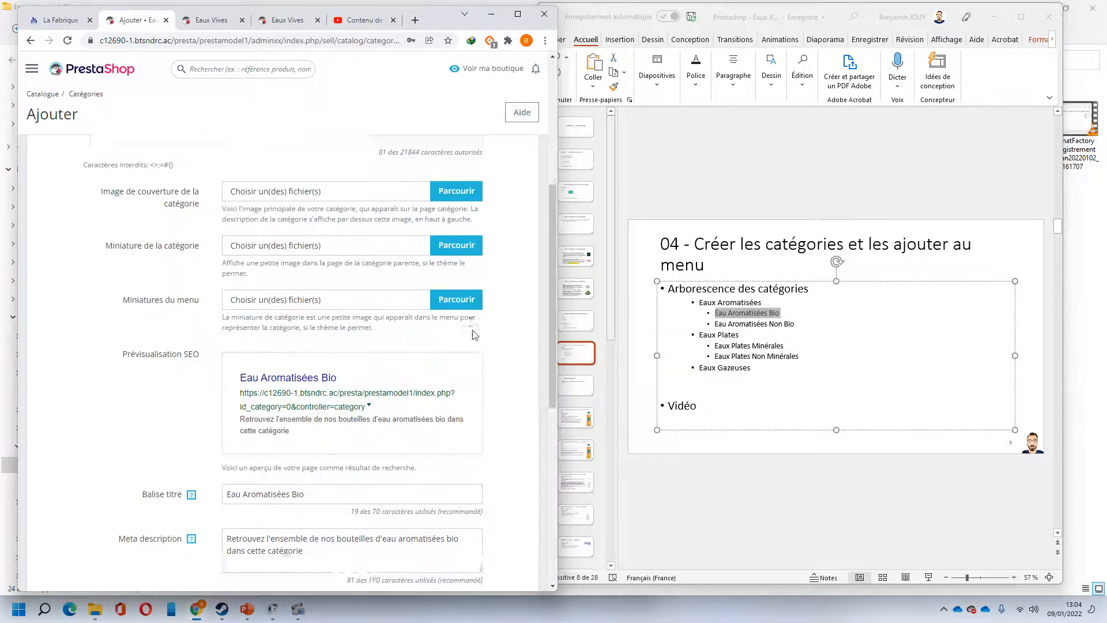
scroll(395, 339, up, 7)
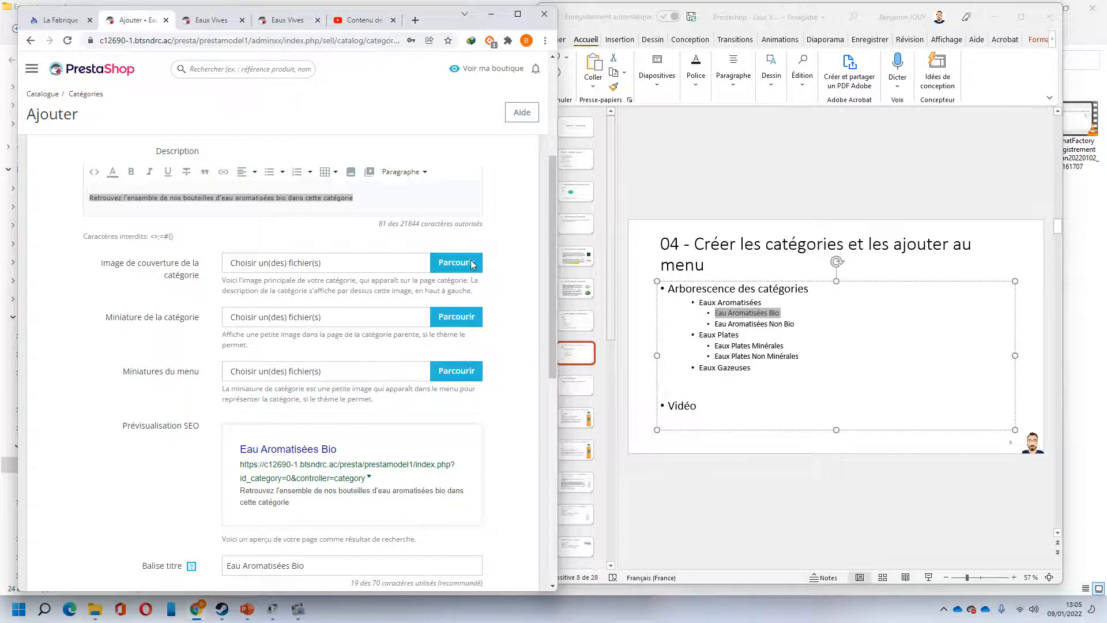
click(468, 264)
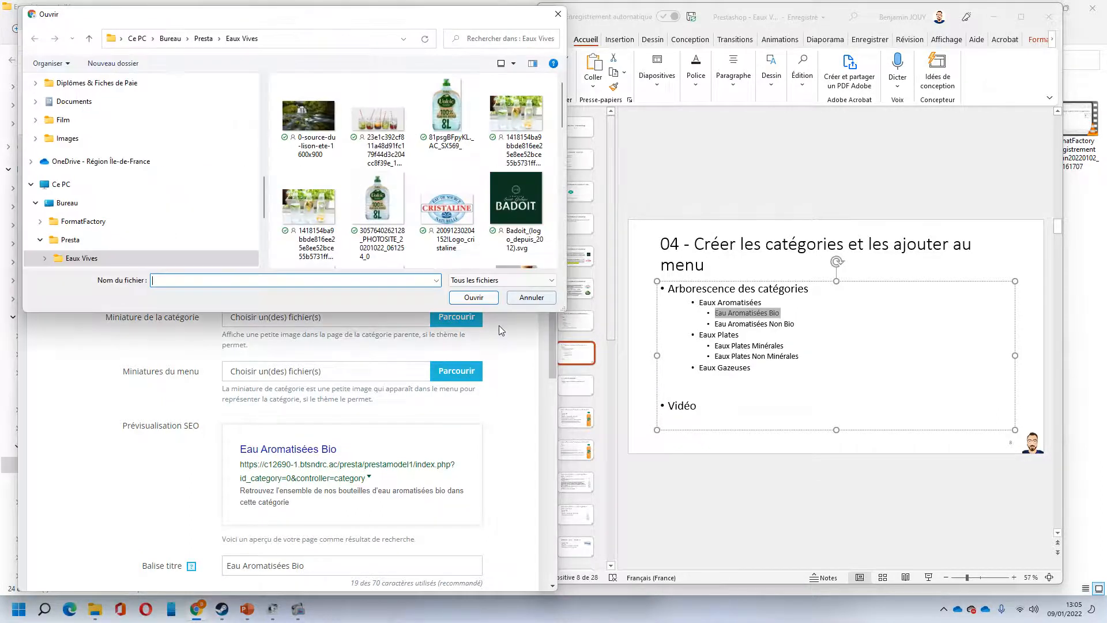
scroll(479, 232, down, 5)
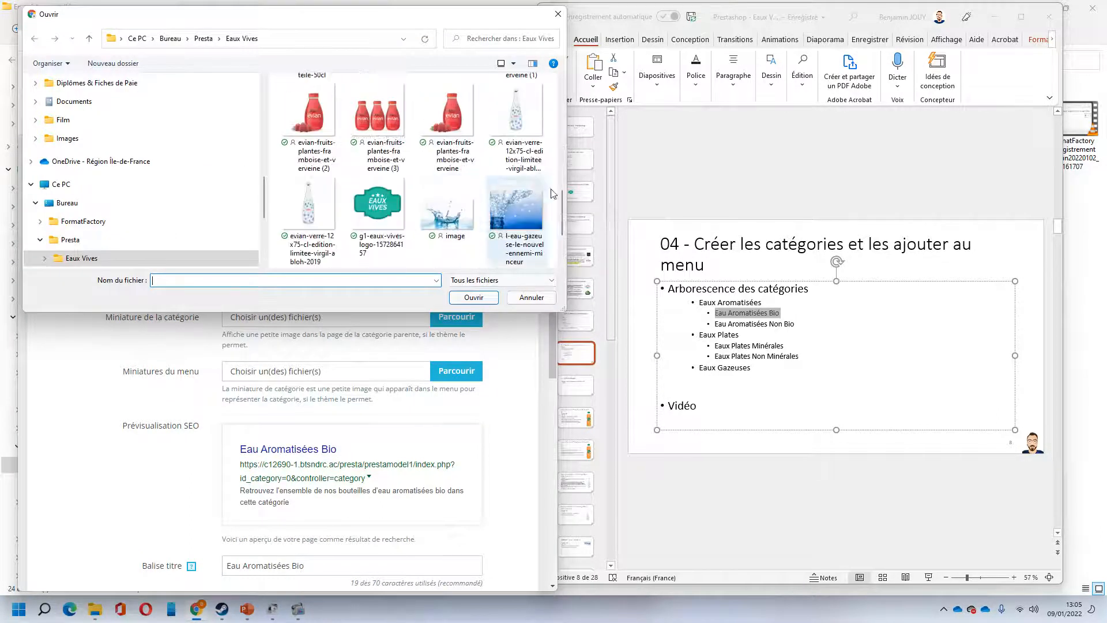
drag(561, 198, 568, 153)
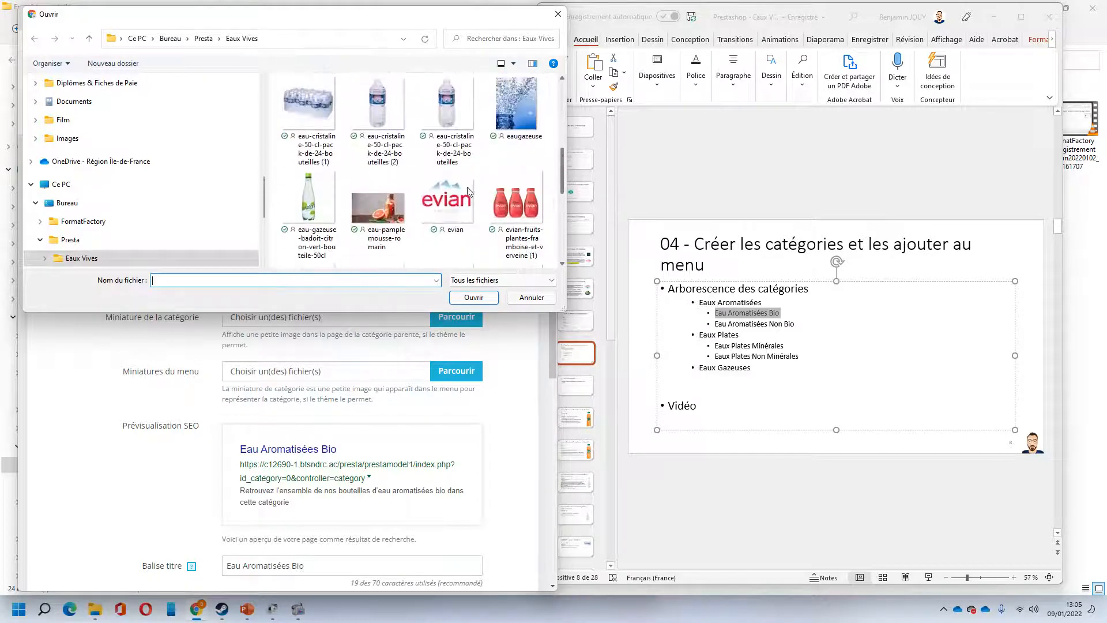
click(365, 209)
double_click(364, 209)
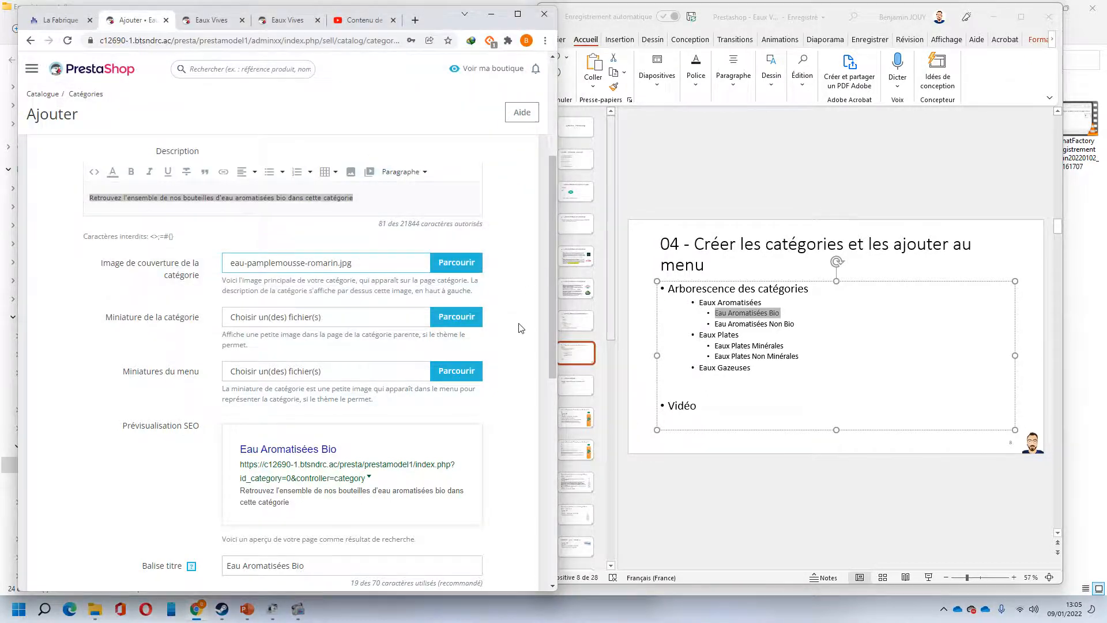
scroll(518, 325, down, 10)
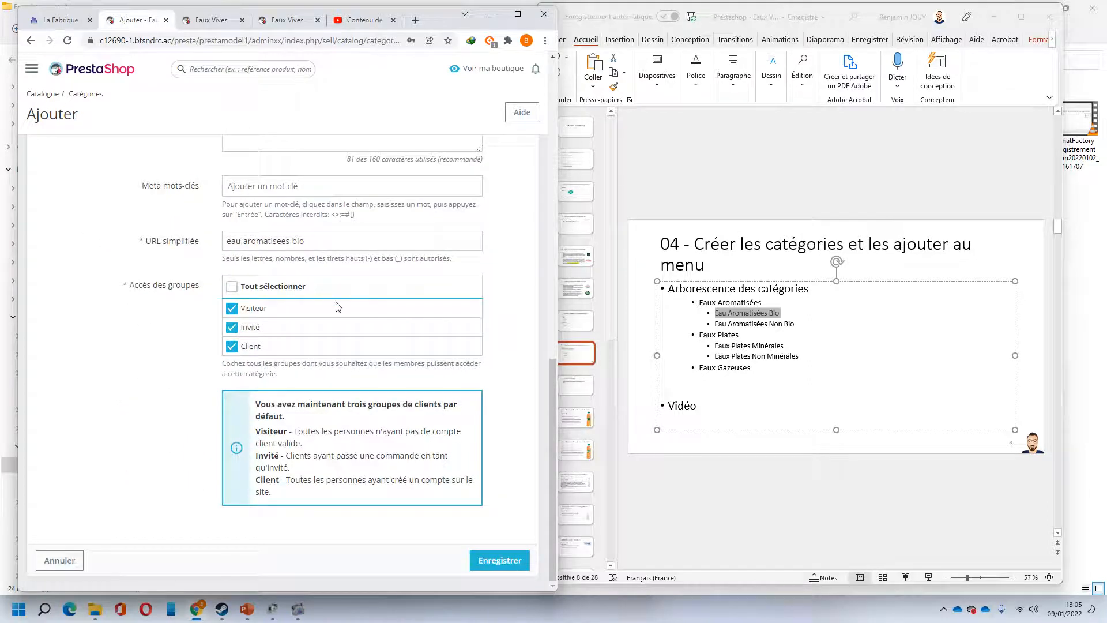
click(498, 565)
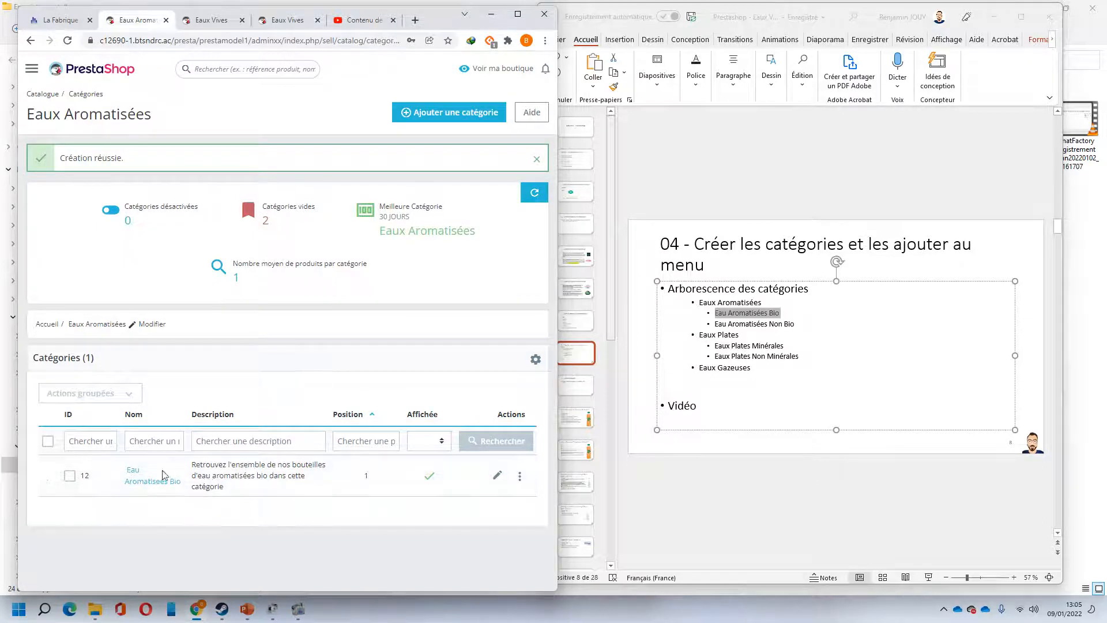
- Examine the category hierarchy at full window size, viewing the root categories and the subcategories of Eaux Aromatisées
click(517, 14)
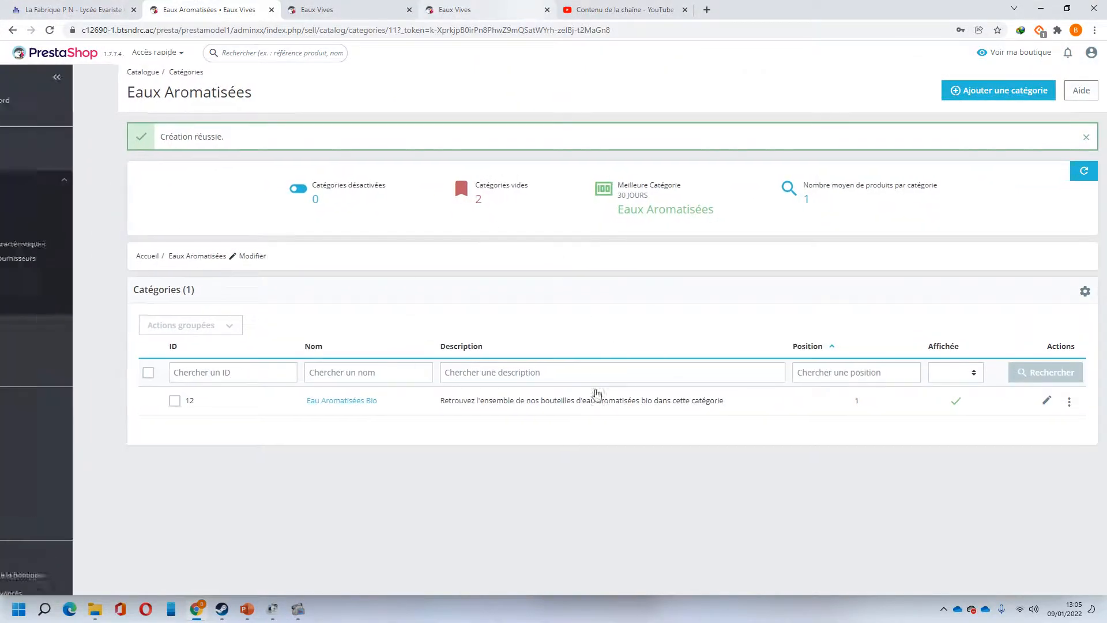
click(52, 215)
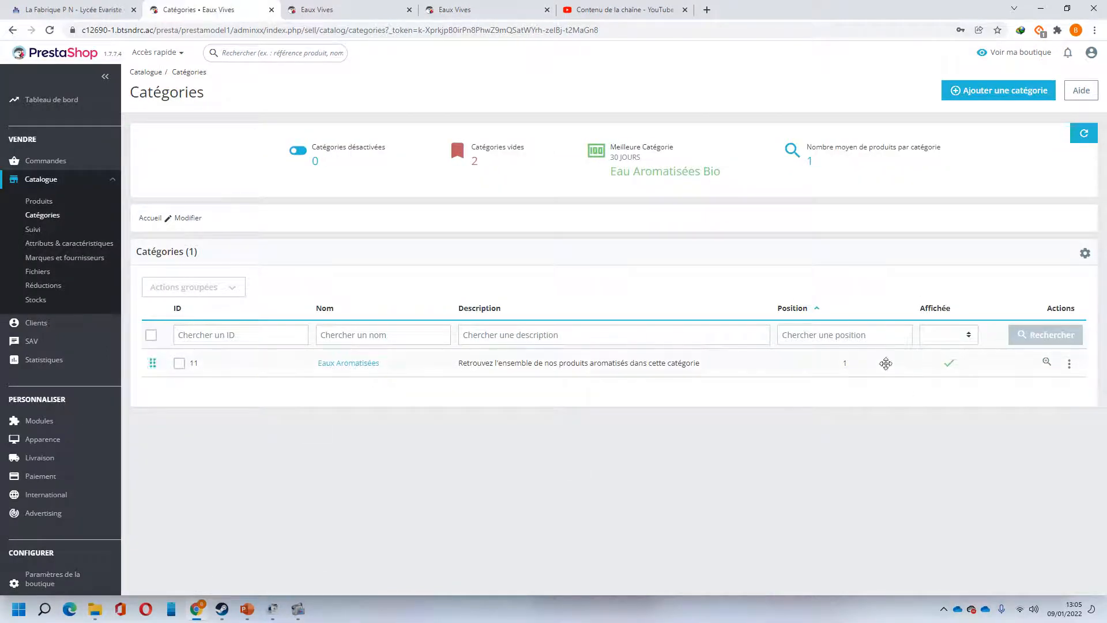
click(372, 366)
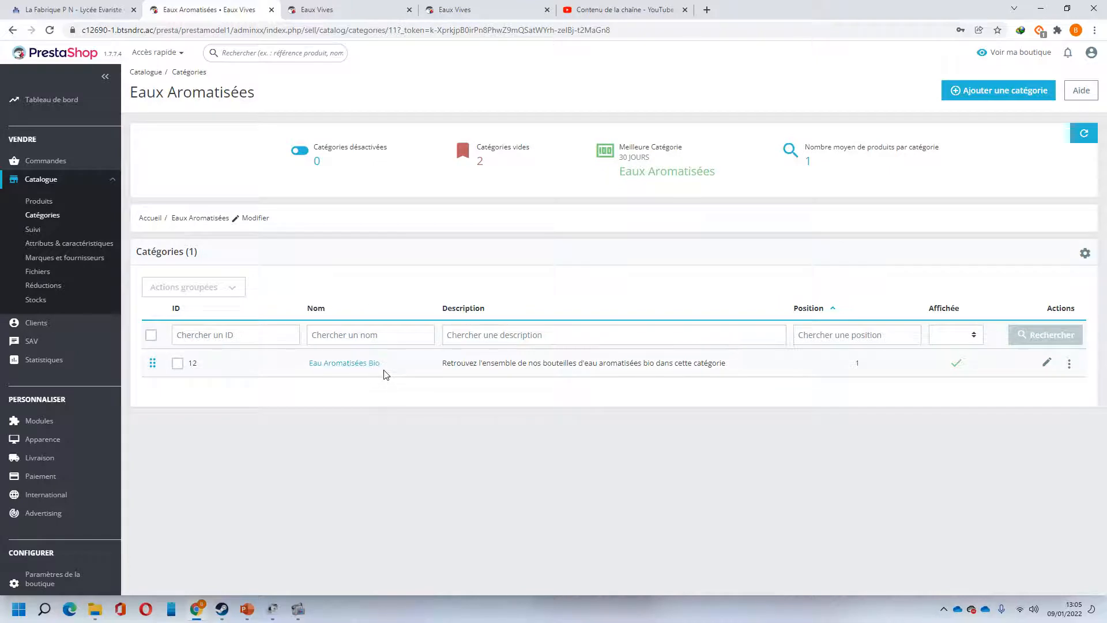
click(42, 216)
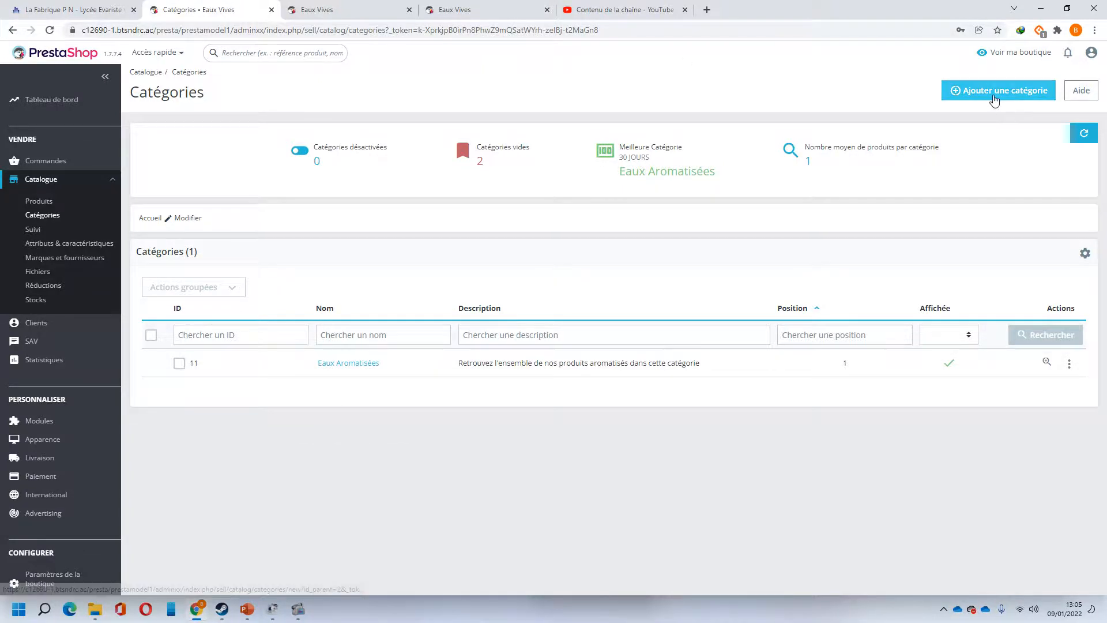
- Start another category beside the PowerPoint slide and name it "Eau Aromatisées Non Bio", copying the text from the slide
click(1067, 9)
click(468, 112)
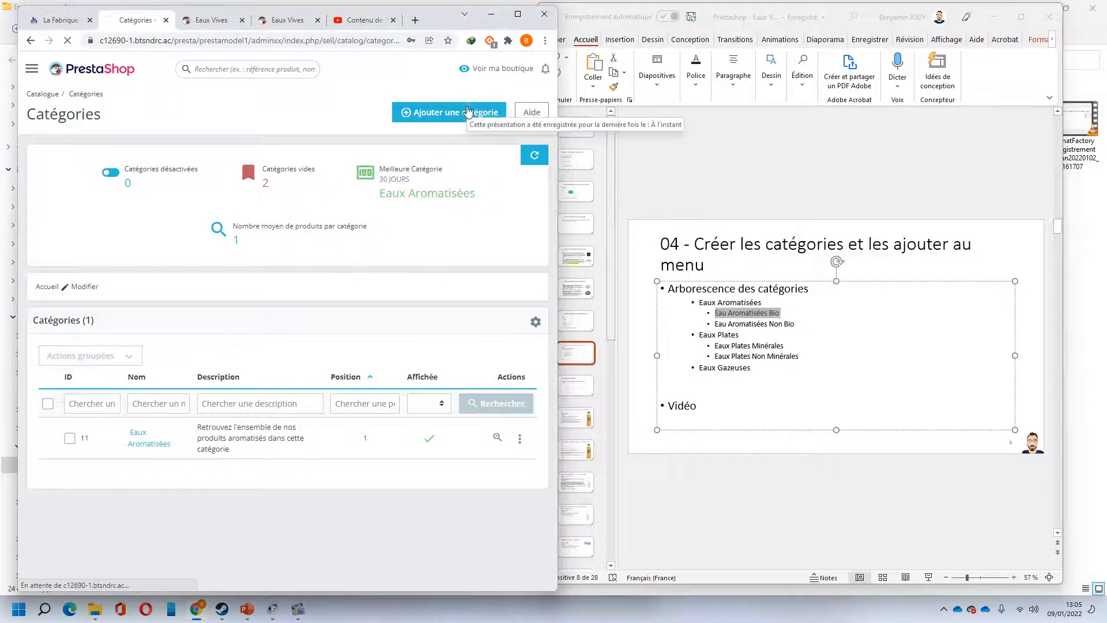
click(736, 333)
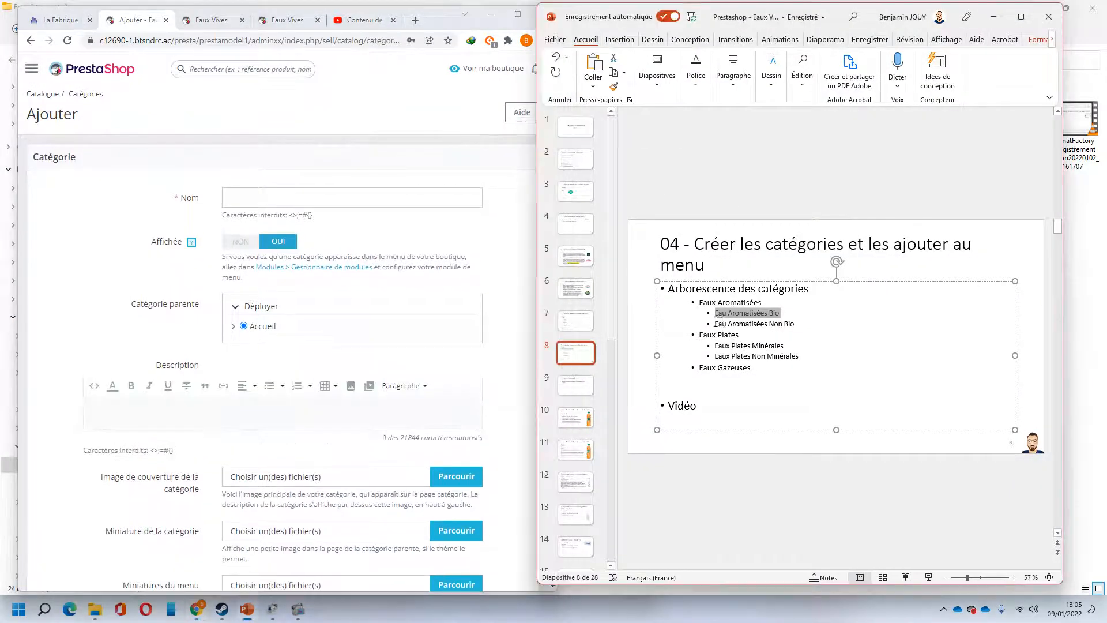
mouse_move(716, 323)
mouse_down()
mouse_move(739, 335)
mouse_move(794, 323)
mouse_move(715, 323)
mouse_up()
key(ctrl+c)
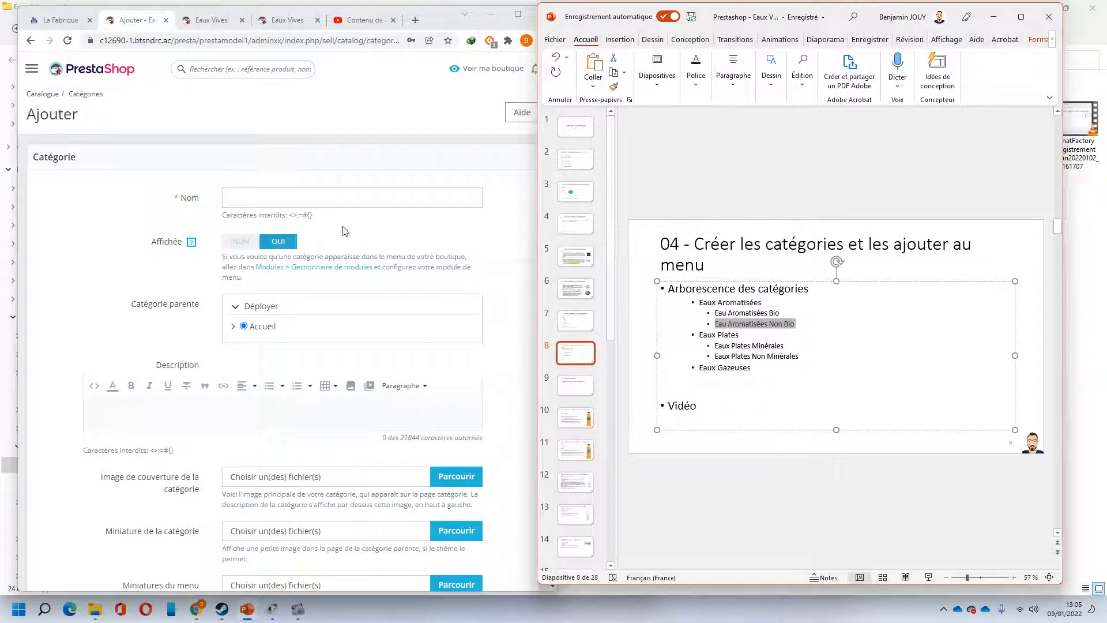
click(265, 198)
key(ctrl+v)
- Choose Eaux Aromatisées, under Accueil, as the parent of the Eau Aromatisées Non Bio category
click(234, 326)
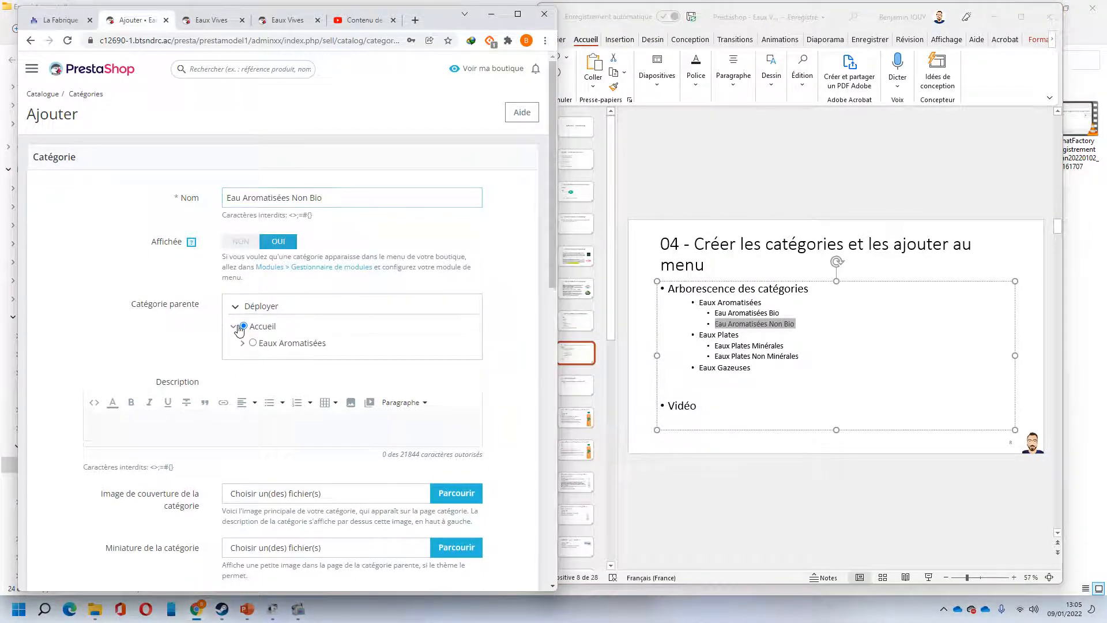
scroll(240, 330, down, 1)
click(242, 285)
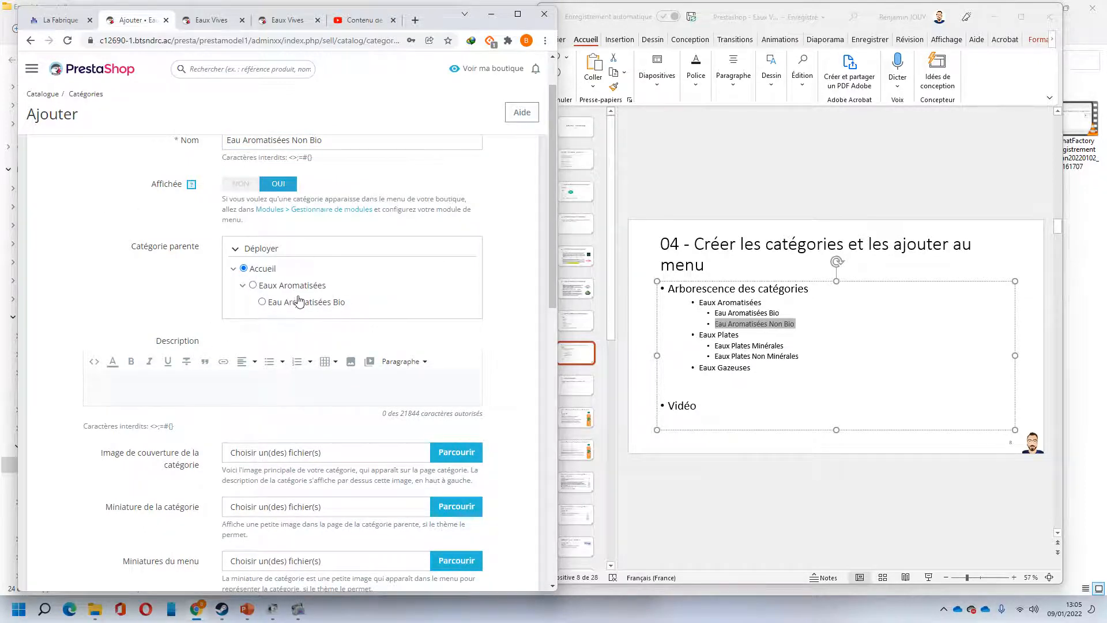
click(253, 285)
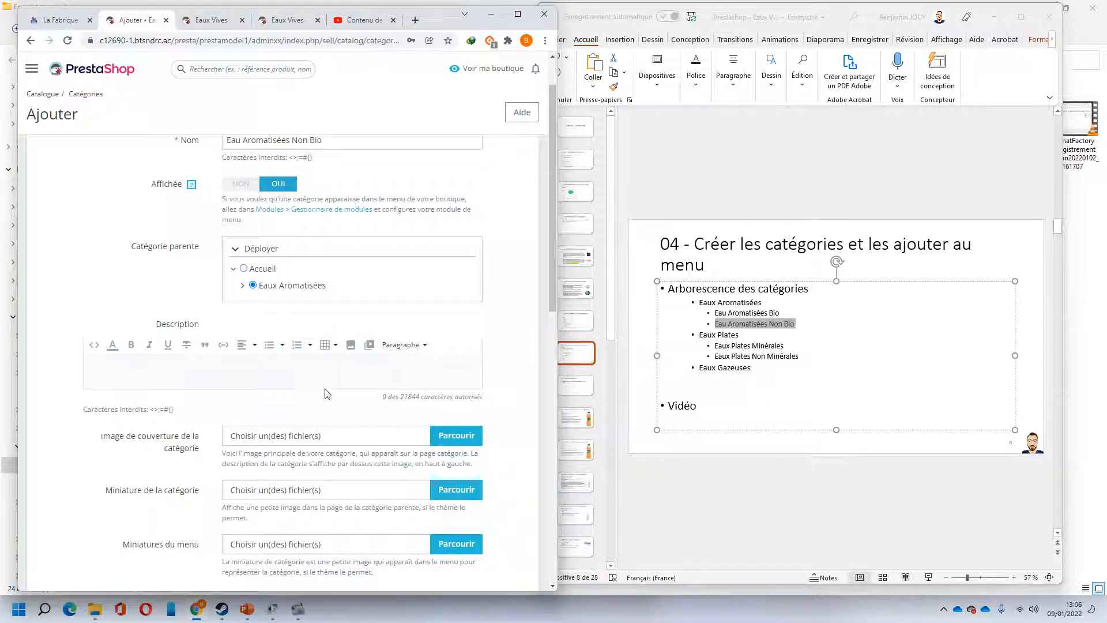
- Enter the category description "Retrouvez l'ensemble de nos bouteilles d'eau aromatisées non bio dans cette catégorie"
click(271, 378)
text(Re)
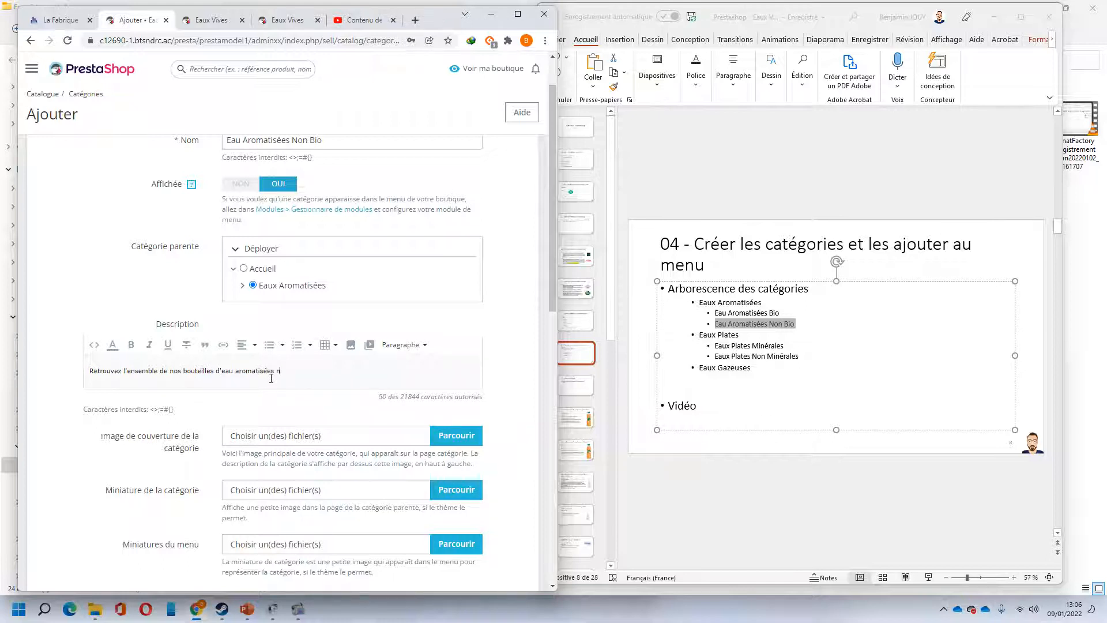
text(and cette catégorie)
- Copy the category name "Eau Aromatisées Non Bio" into the meta title (Balise titre)
click(348, 140)
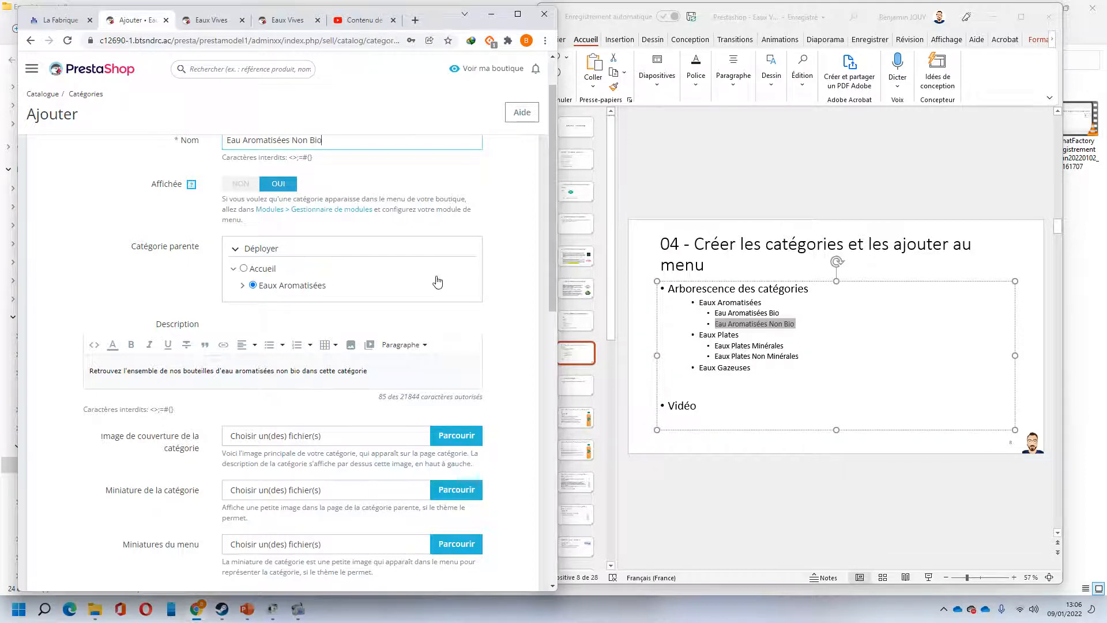
key(ctrl+a)
key(ctrl+c)
scroll(280, 338, down, 3)
scroll(280, 338, down, 4)
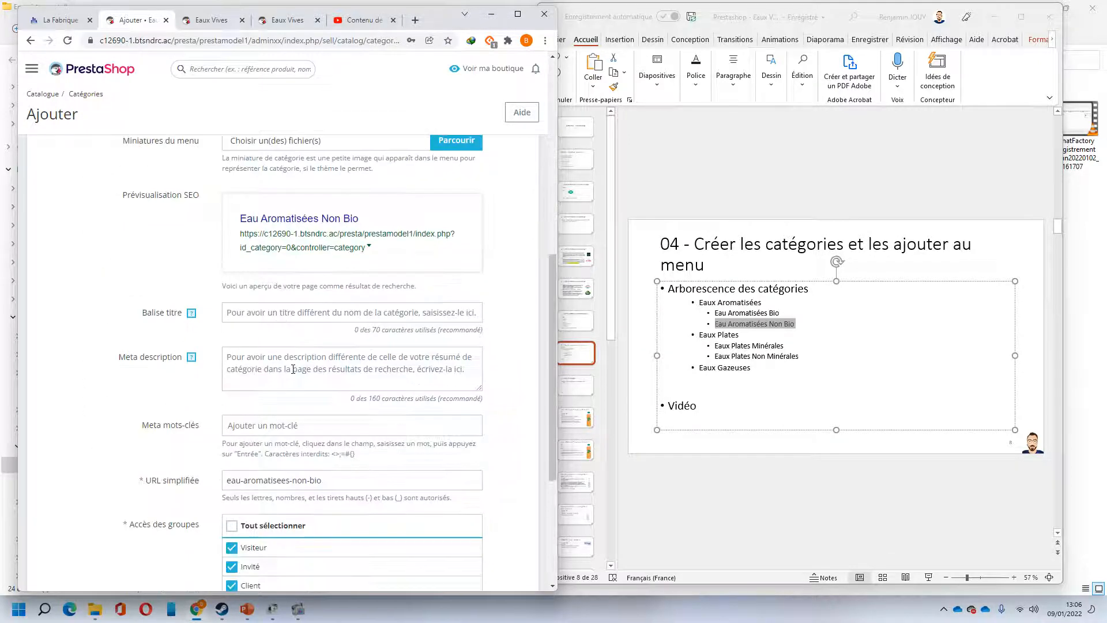
click(289, 320)
key(ctrl+v)
- Copy the category description of Eau Aromatisées Non Bio into its meta description
scroll(278, 282, up, 5)
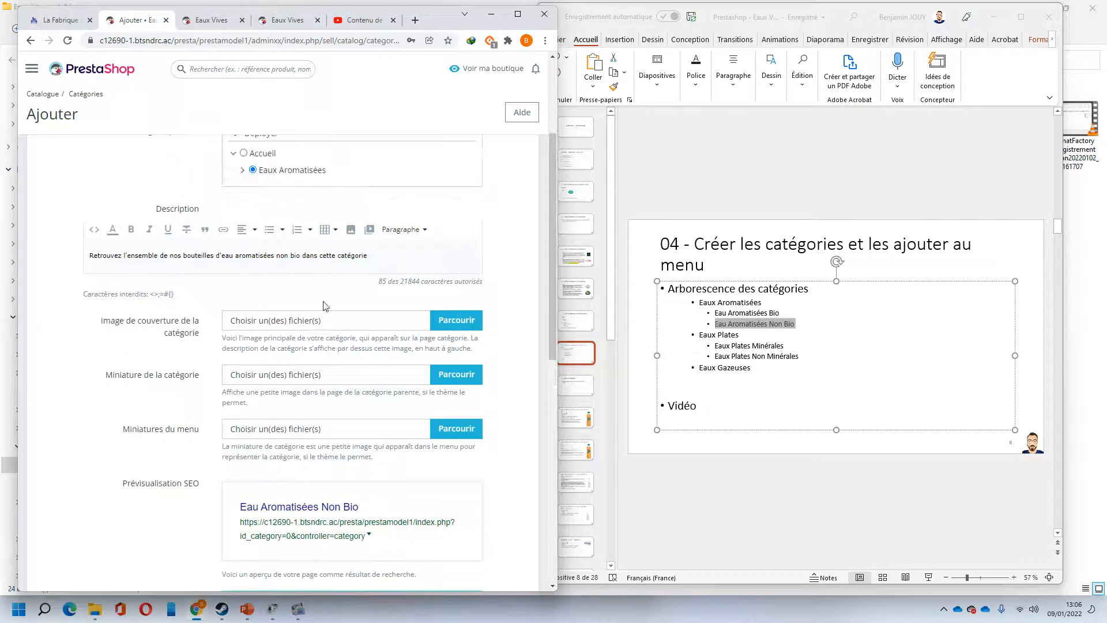
scroll(311, 294, up, 2)
scroll(346, 346, down, 3)
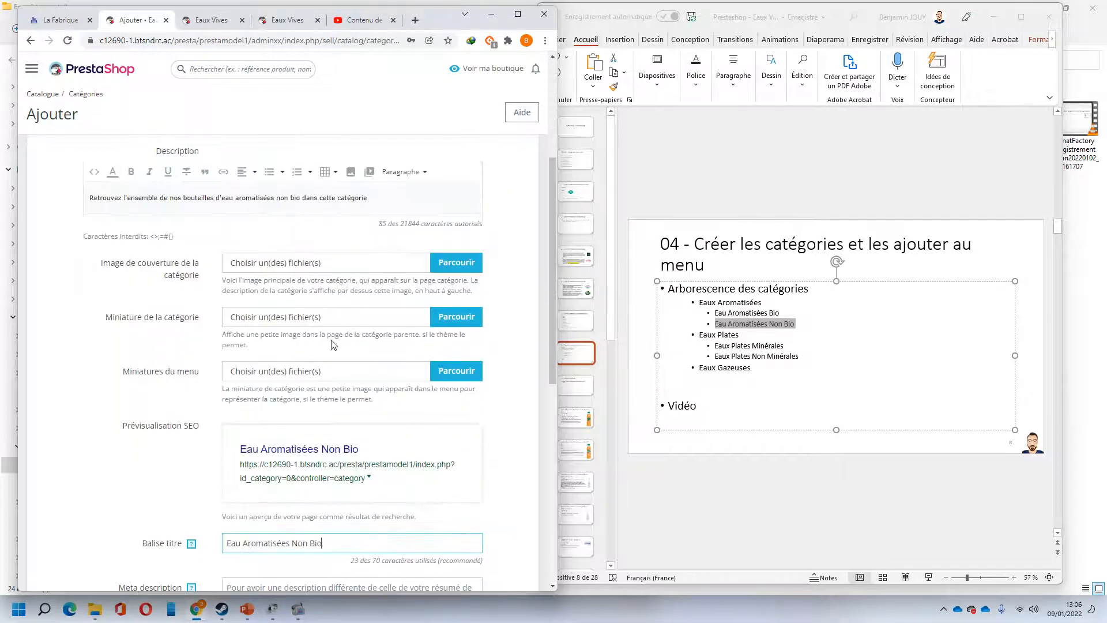
scroll(347, 354, up, 4)
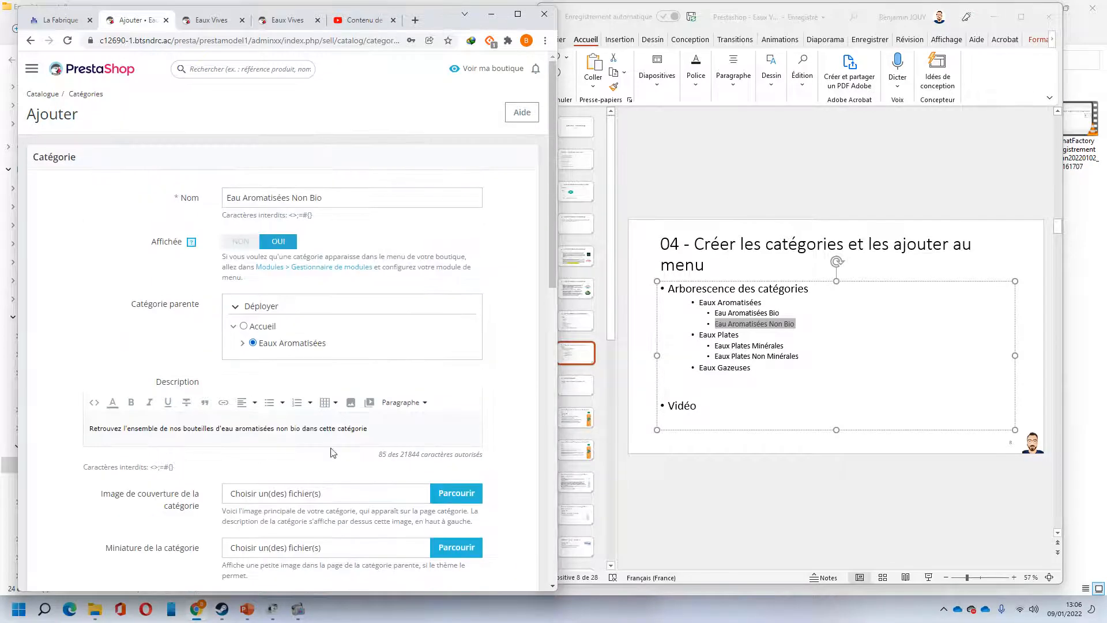
drag(389, 434, 18, 403)
key(ctrl+c)
scroll(286, 283, down, 10)
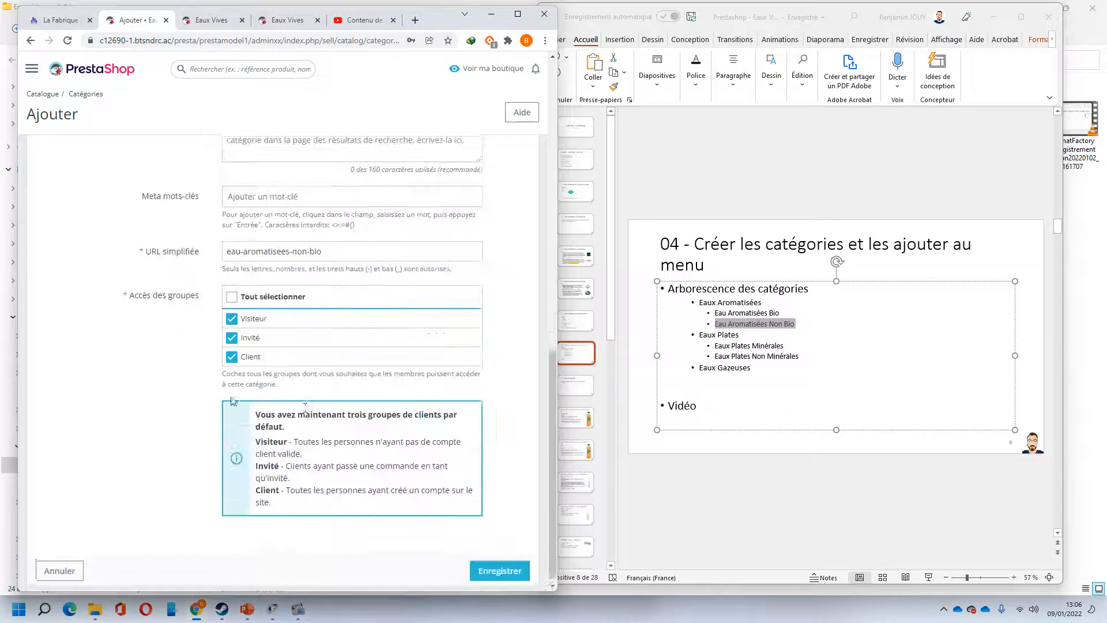
scroll(287, 284, up, 4)
click(291, 316)
key(ctrl+v)
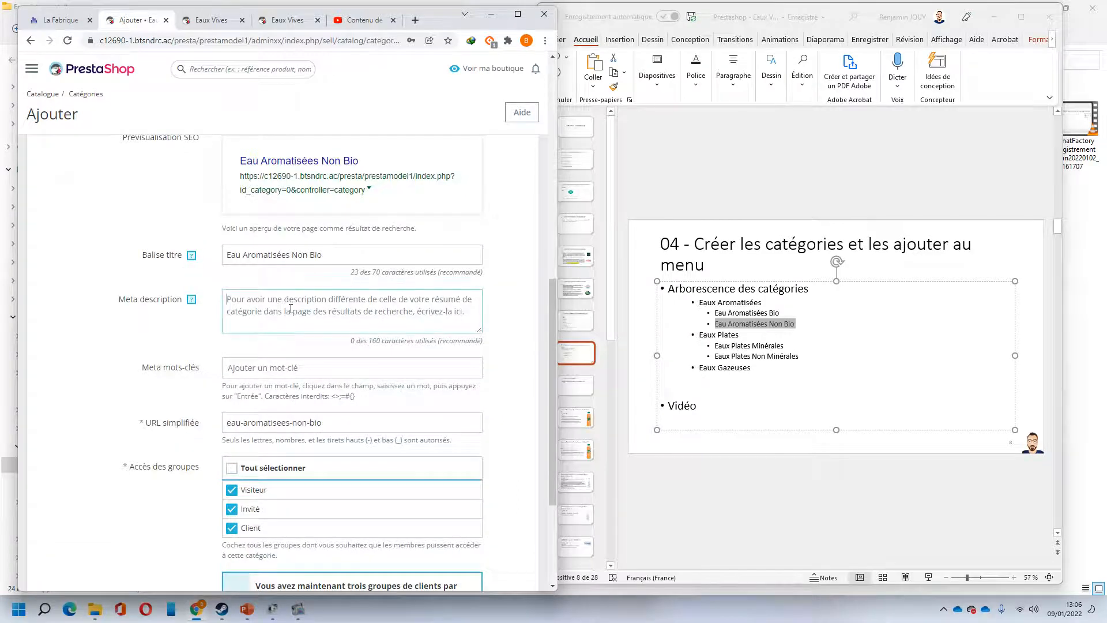
- Set eau-pamplemousse-romarin.jpg as the cover image of the Eau Aromatisées Non Bio category
scroll(379, 397, down, 4)
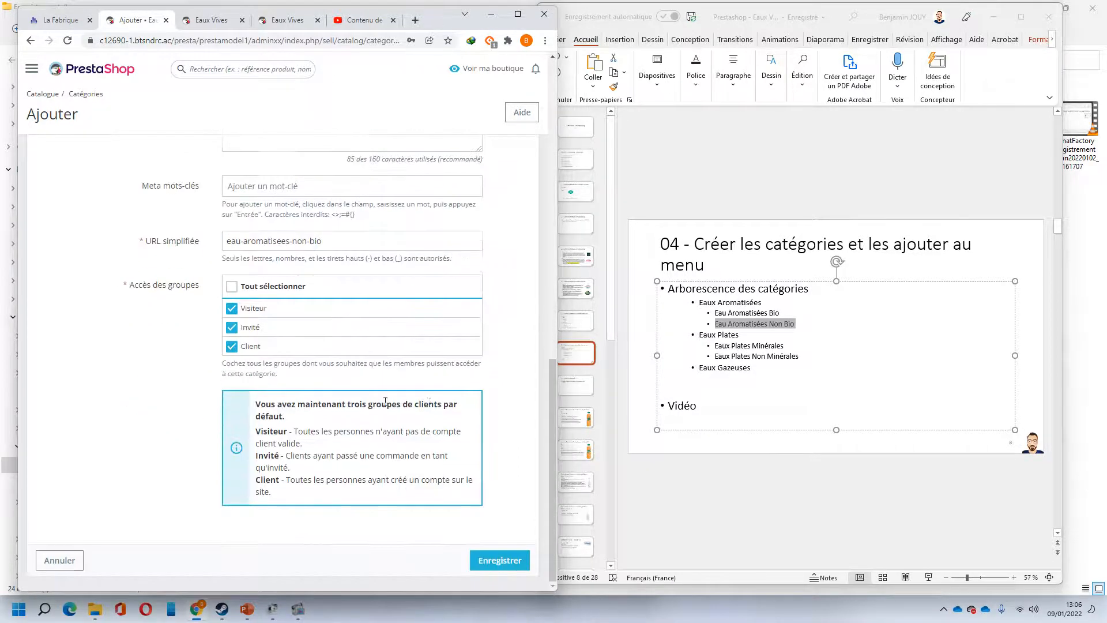
scroll(427, 398, up, 5)
scroll(428, 398, up, 3)
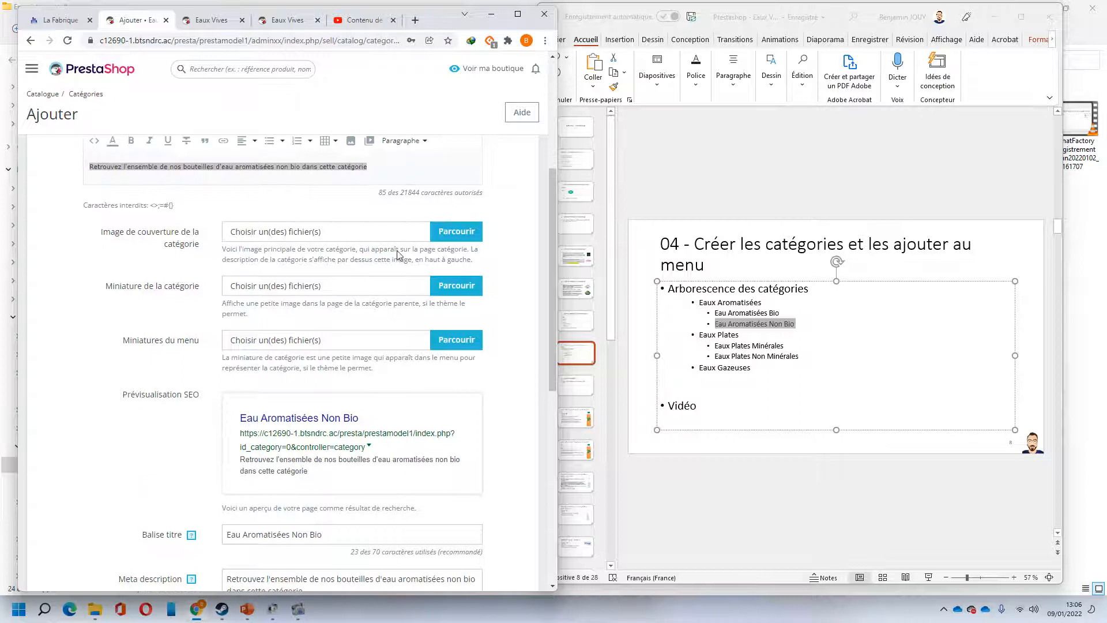
click(454, 233)
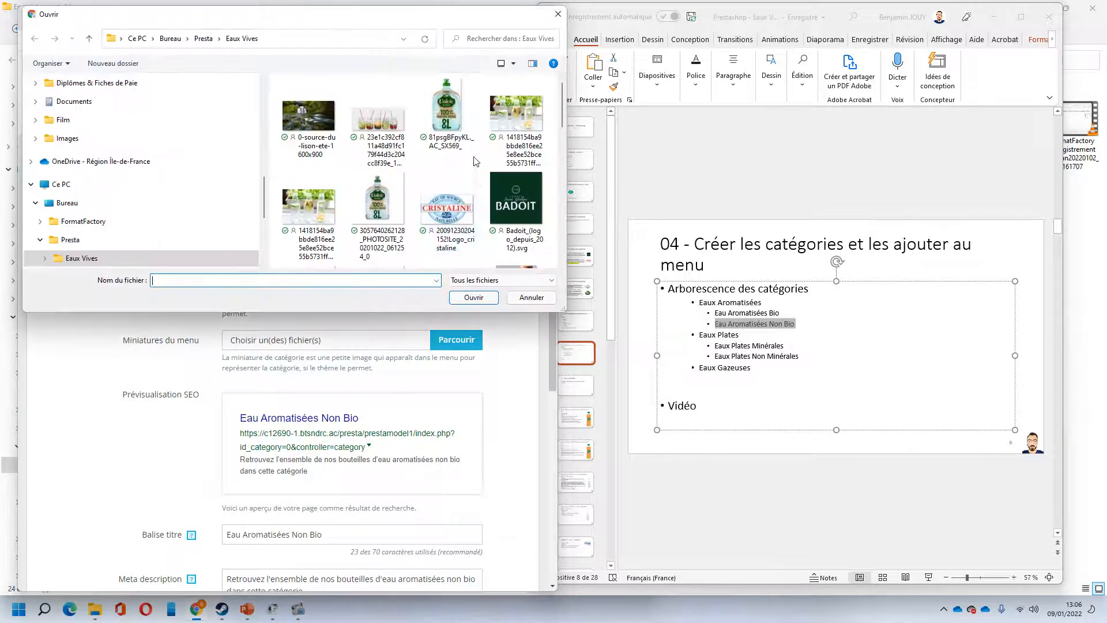
drag(562, 97, 573, 165)
double_click(371, 203)
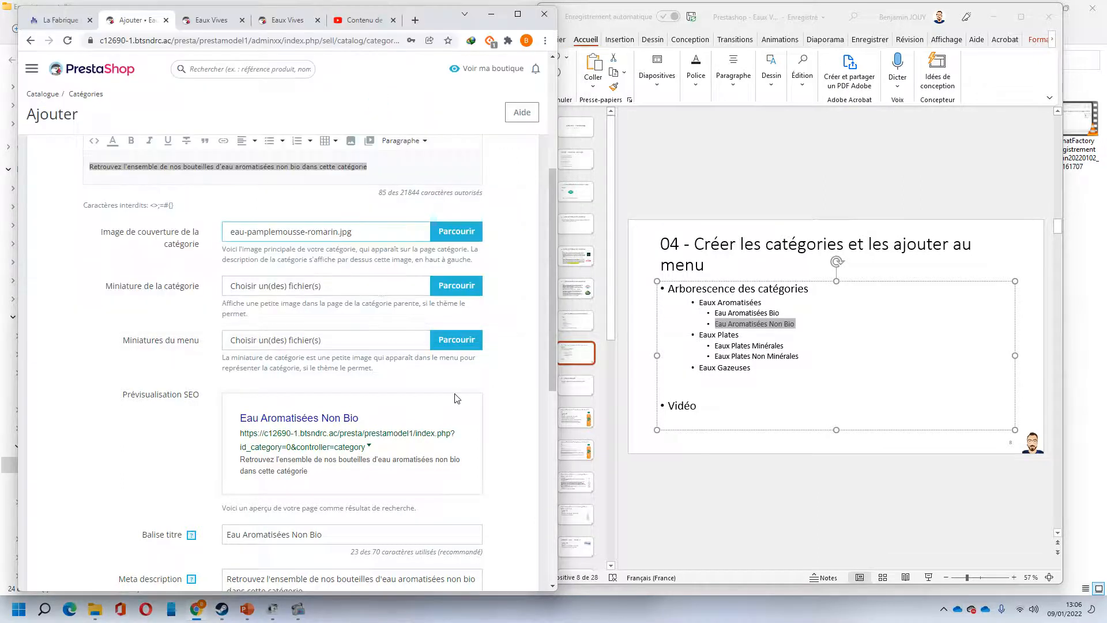
- Save the Eau Aromatisées Non Bio category and return to the Accueil category list
scroll(483, 398, down, 5)
scroll(483, 397, down, 3)
click(515, 561)
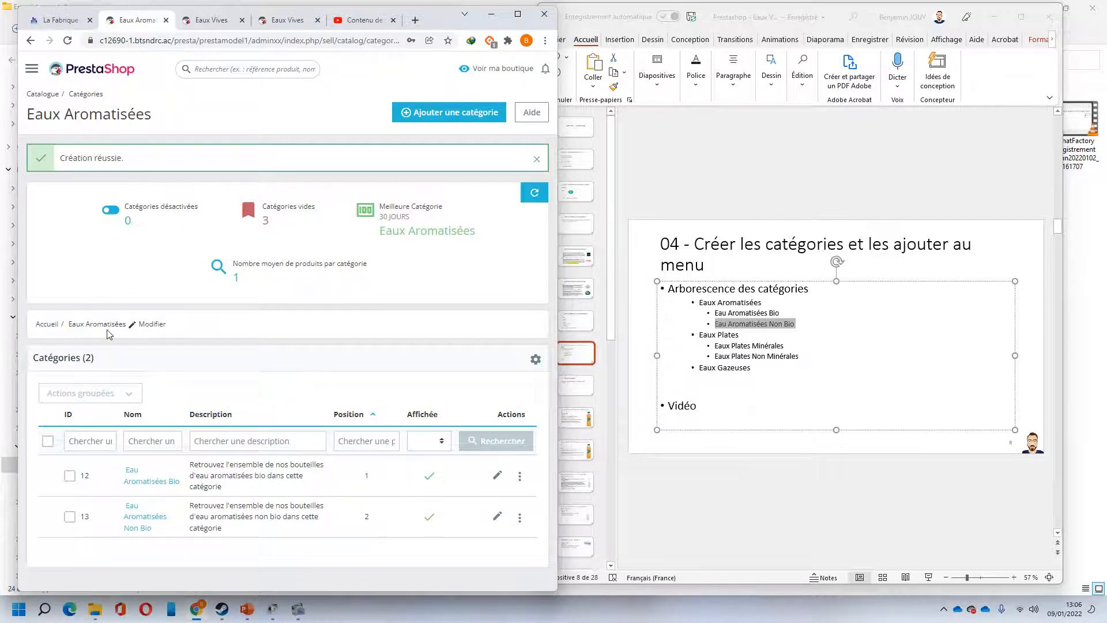
click(49, 325)
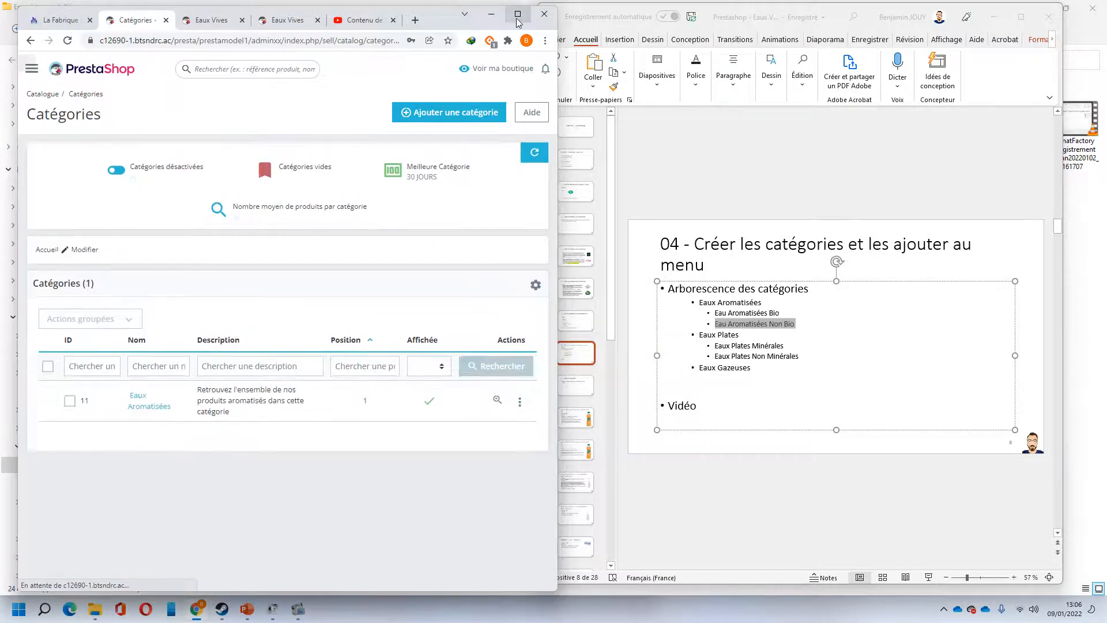
click(518, 15)
double_click(806, 4)
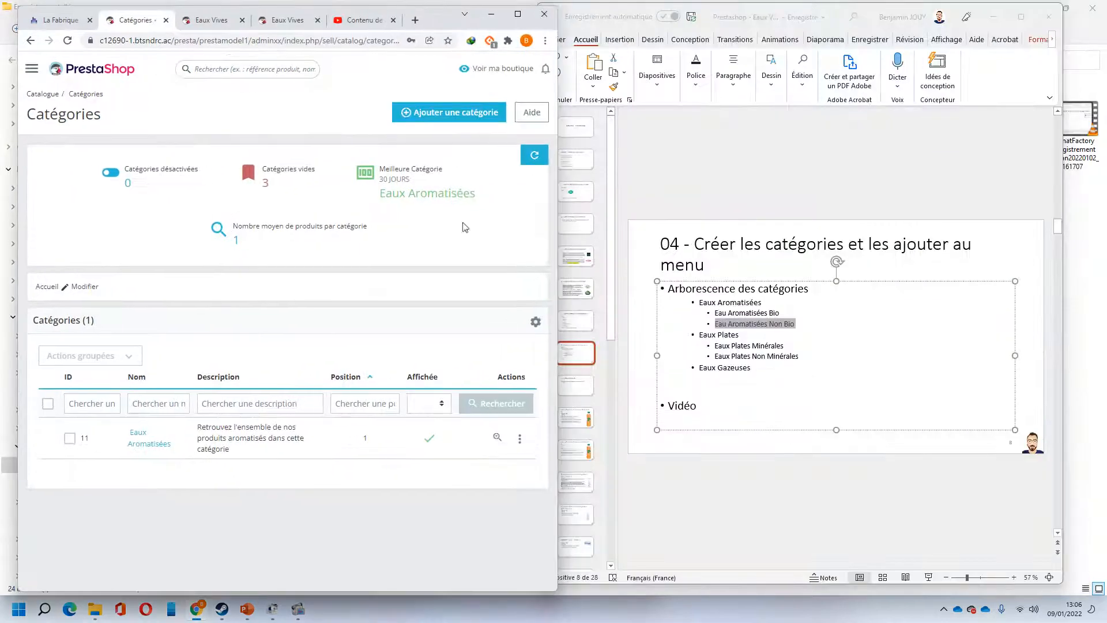
- Start a new category and name it "Eaux Plates", copying the name from the slide's category list
click(420, 113)
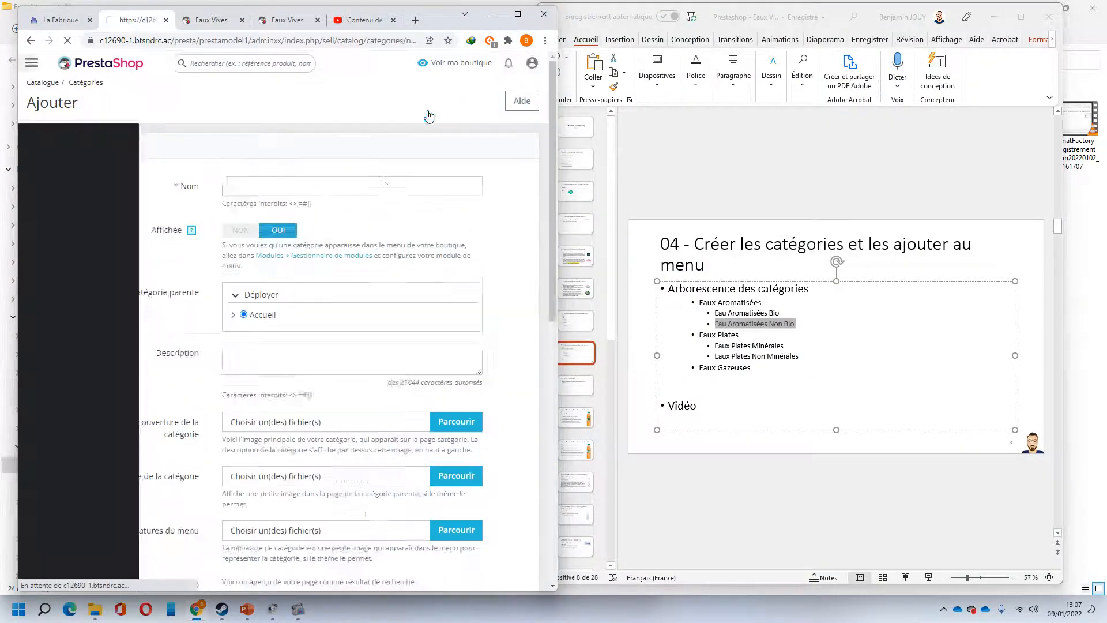
click(743, 333)
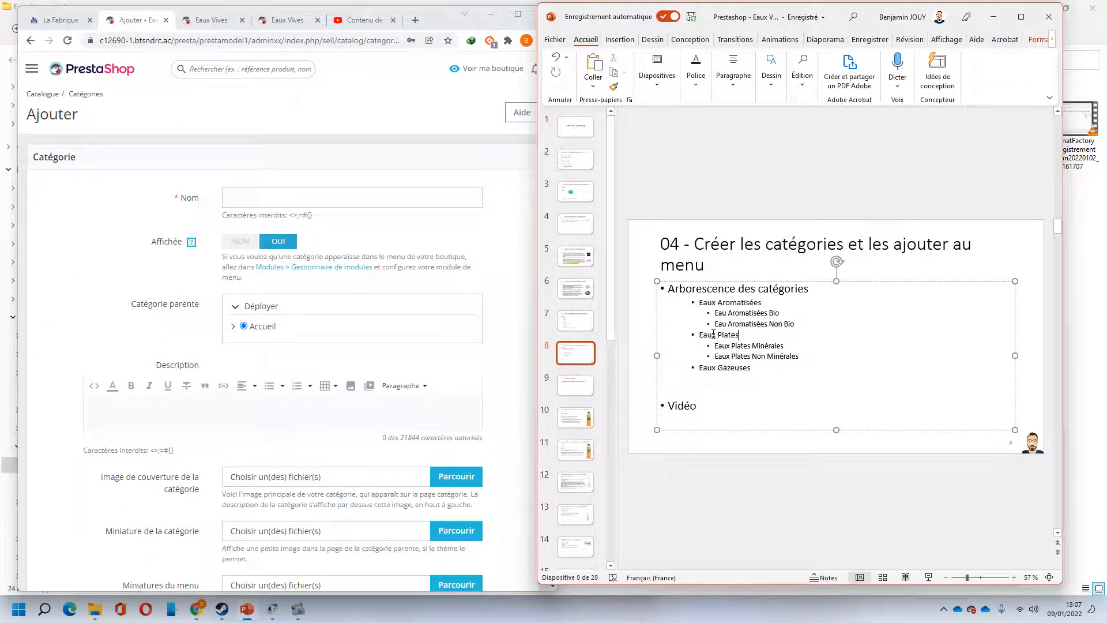
drag(742, 333, 663, 329)
key(ctrl+c)
click(306, 201)
key(ctrl+v)
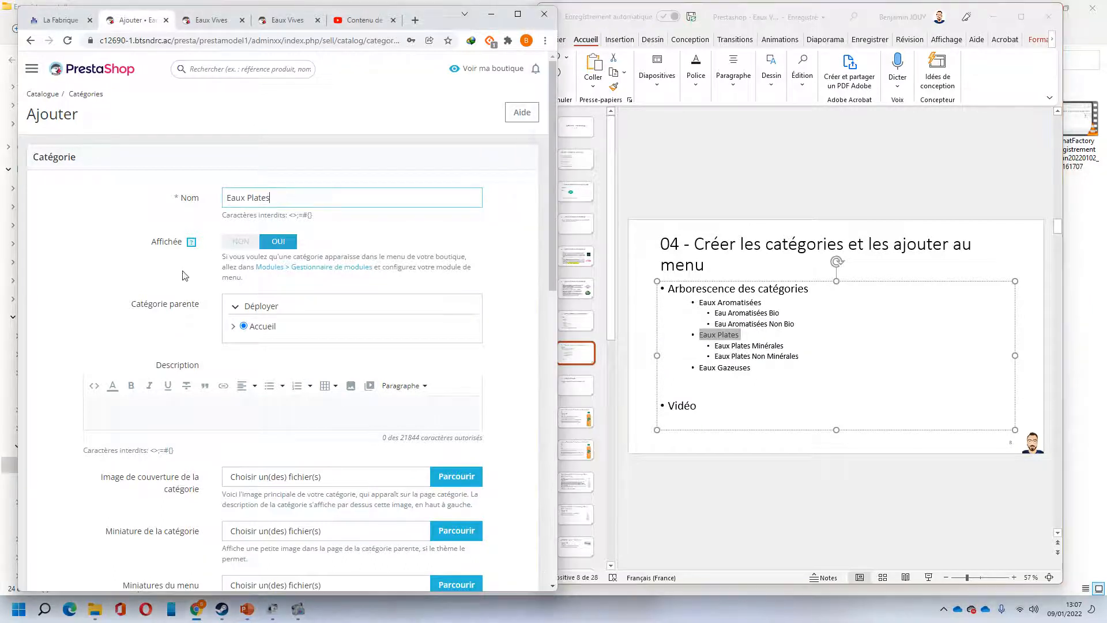
- Keep Accueil as the parent category and enter the description "Retrouvez l'ensemble des marques d'eaux plates dans cette catégorie"
click(233, 326)
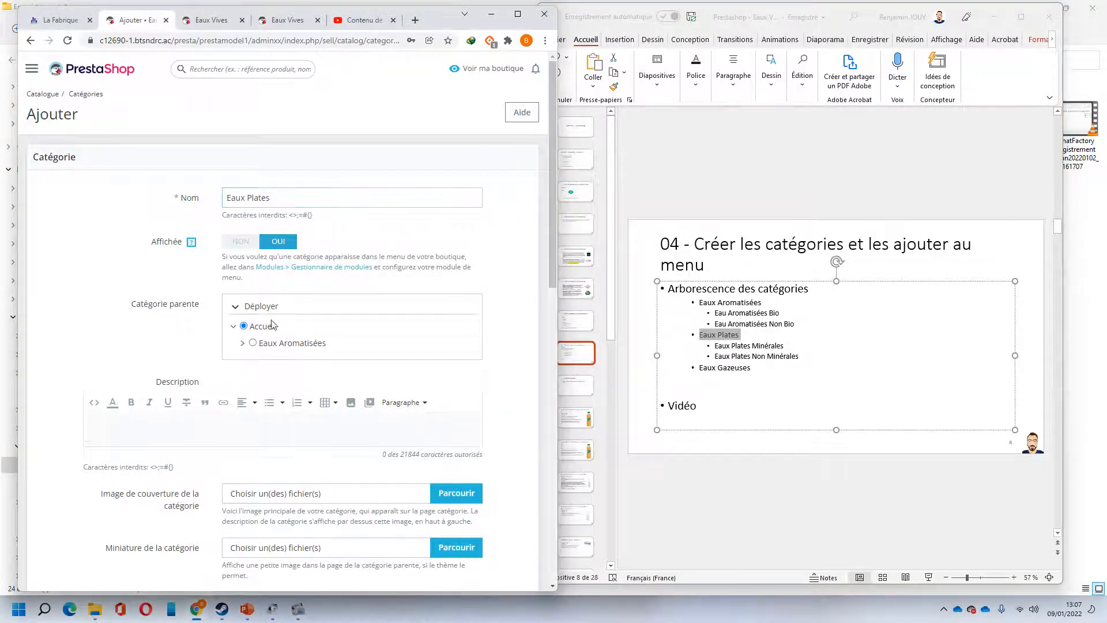
scroll(302, 310, down, 1)
scroll(302, 310, down, 1)
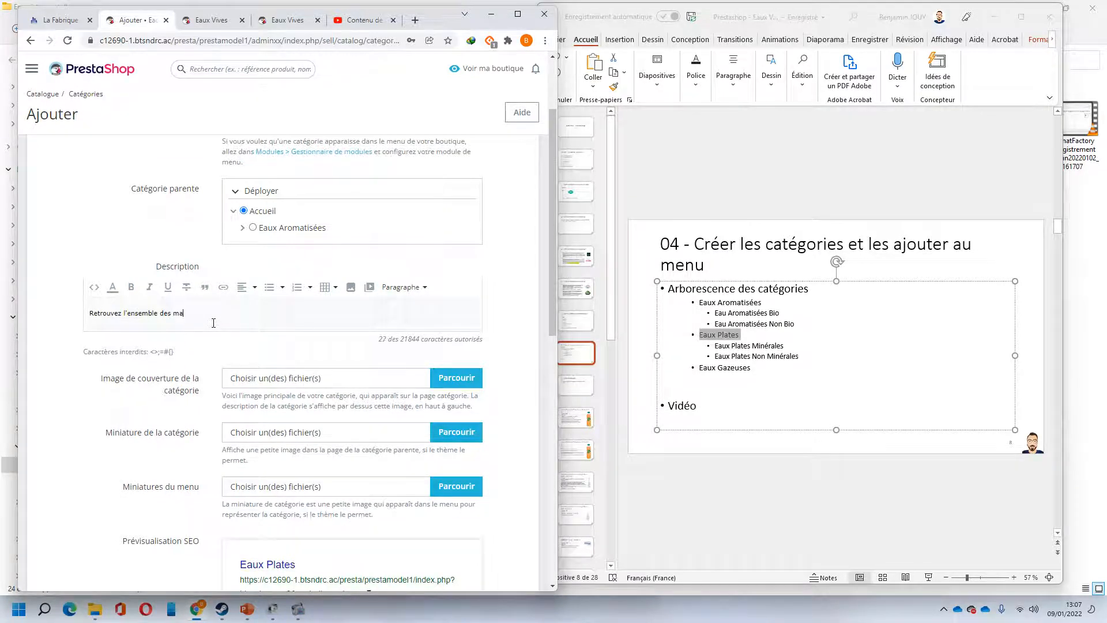
text('eaux plates dans cette catégorie)
- Set image.jpg from the Eaux Vives folder as the cover image of the Eaux Plates category
scroll(291, 350, down, 2)
click(475, 261)
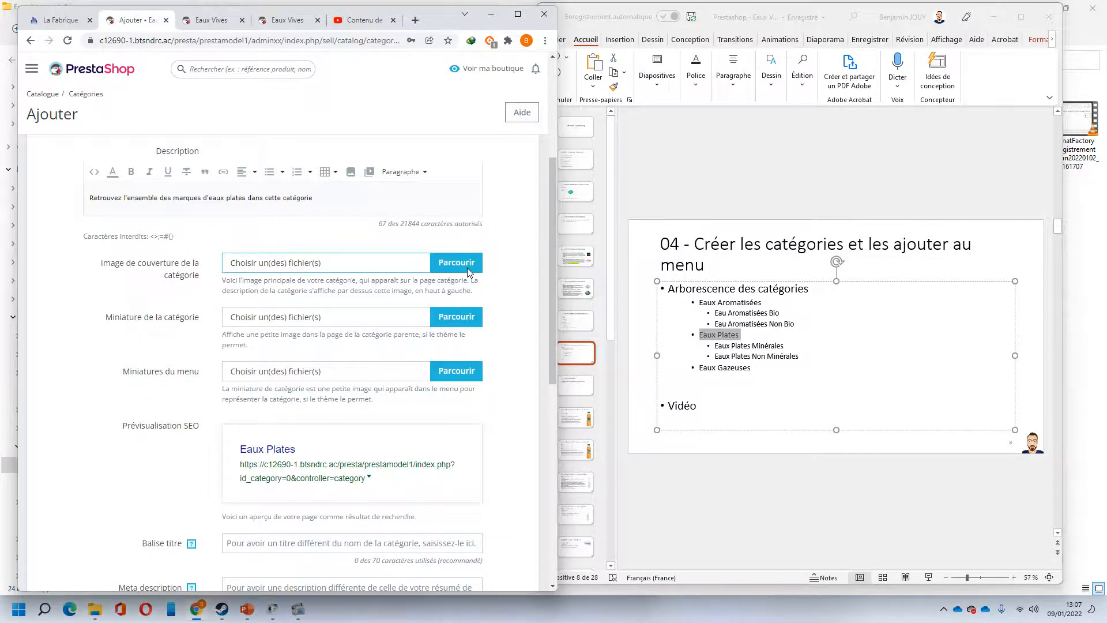
scroll(513, 167, down, 2)
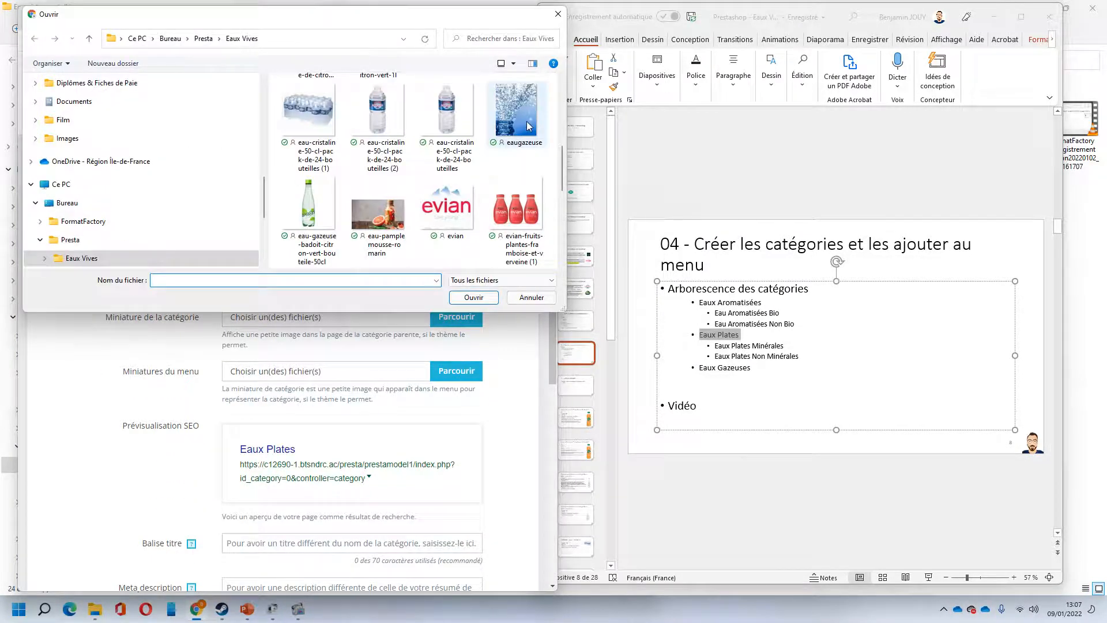
scroll(513, 167, down, 5)
double_click(447, 120)
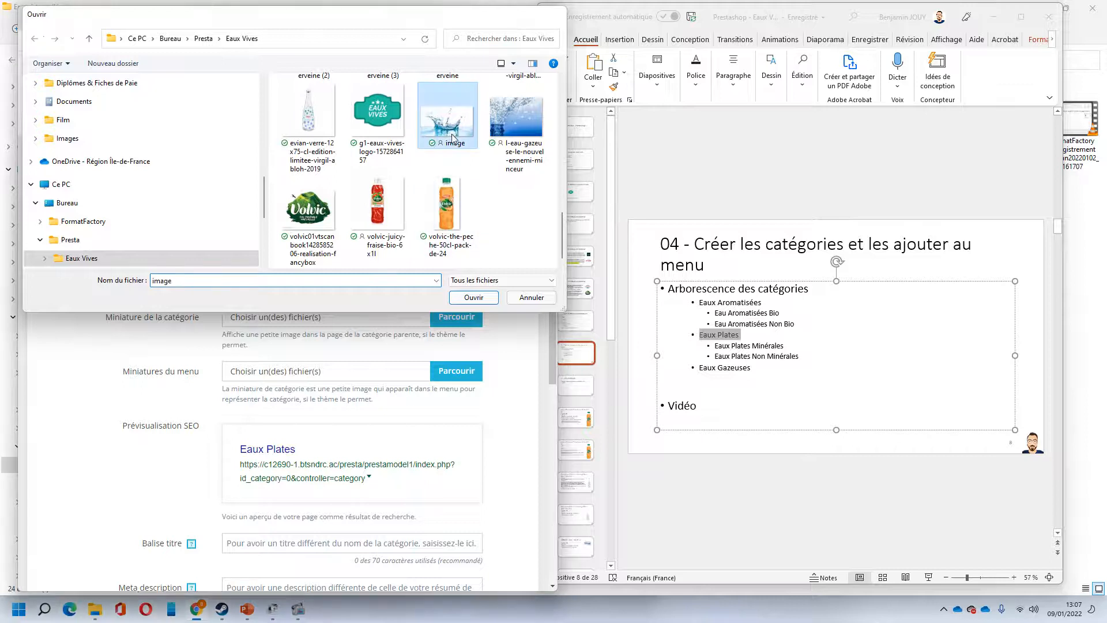
- Copy the category name "Eaux Plates" into the meta title (Balise titre)
scroll(357, 342, down, 5)
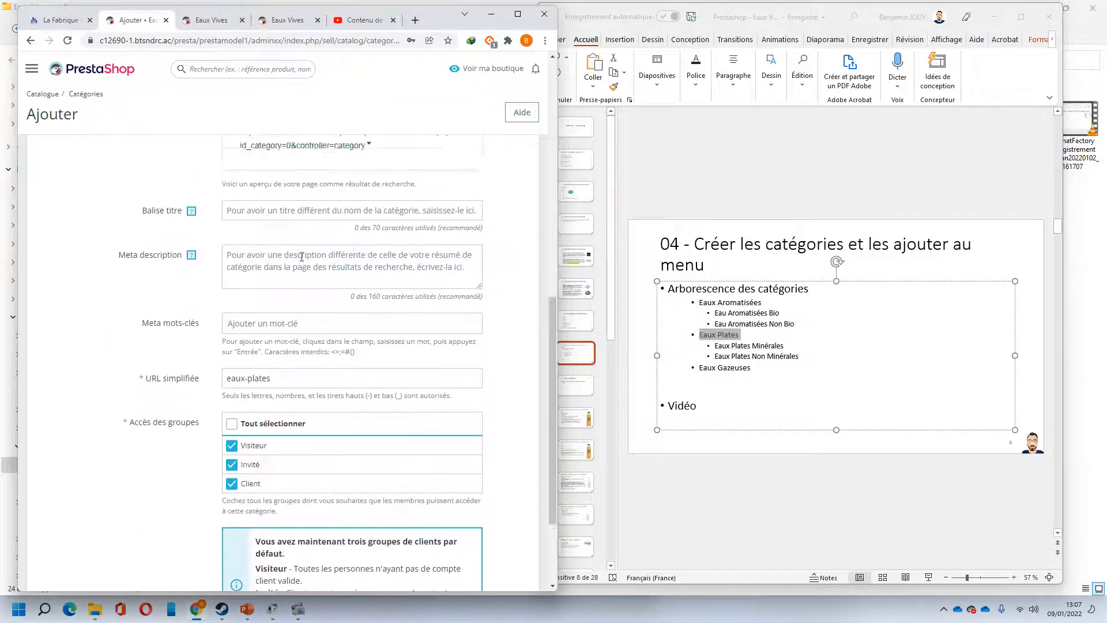
scroll(296, 255, up, 10)
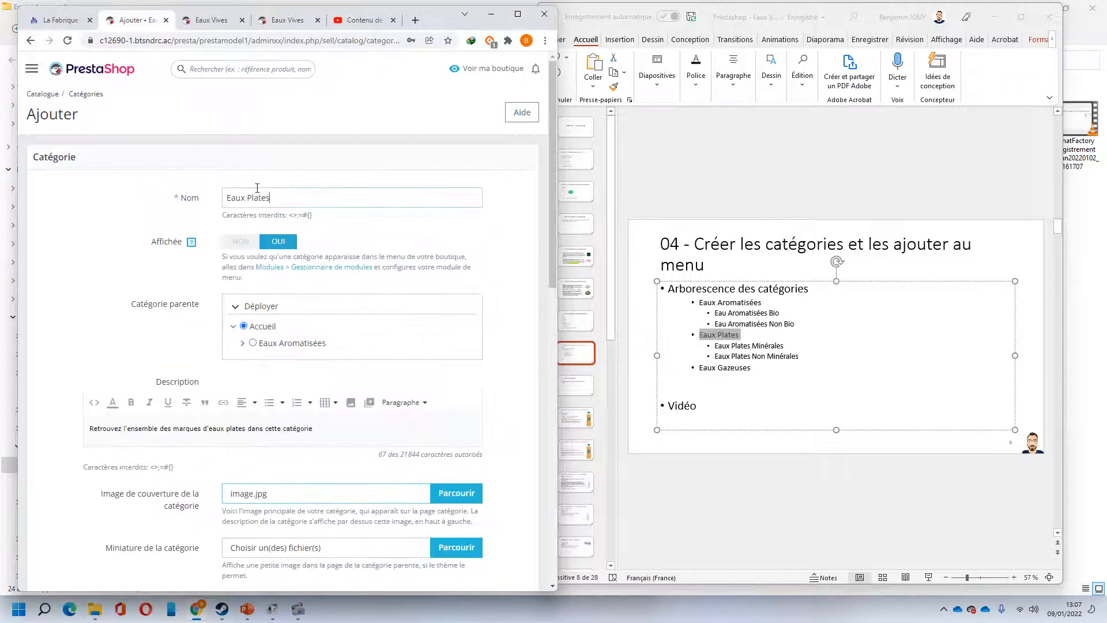
drag(257, 188, 120, 193)
scroll(307, 283, down, 10)
scroll(308, 326, up, 1)
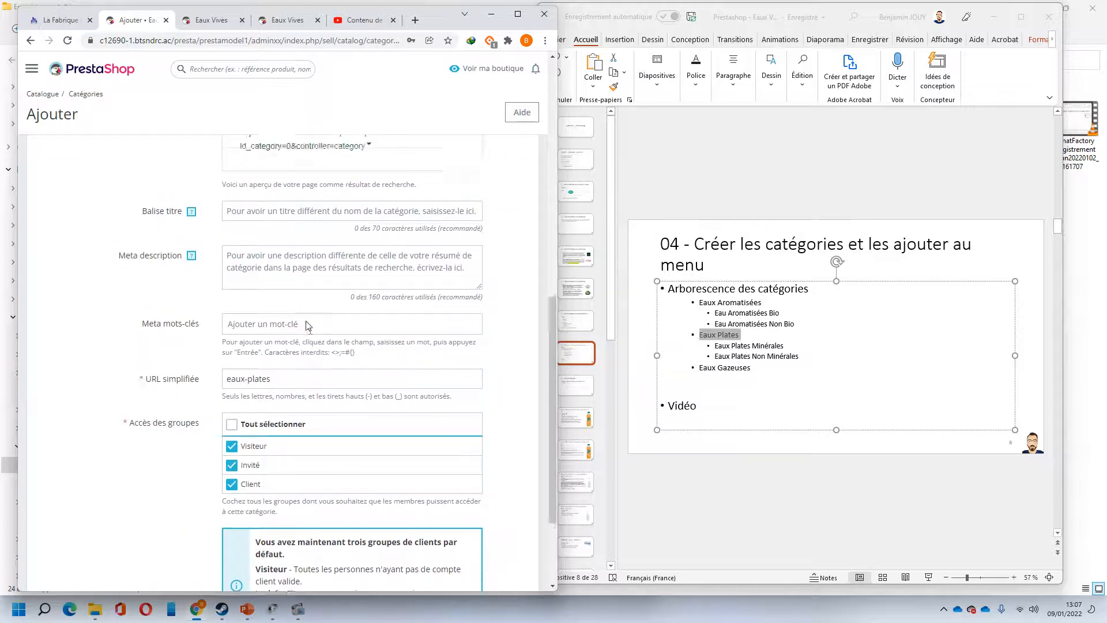
scroll(308, 327, up, 3)
click(272, 370)
- Copy the Eaux Plates category description into its meta description
scroll(209, 310, up, 5)
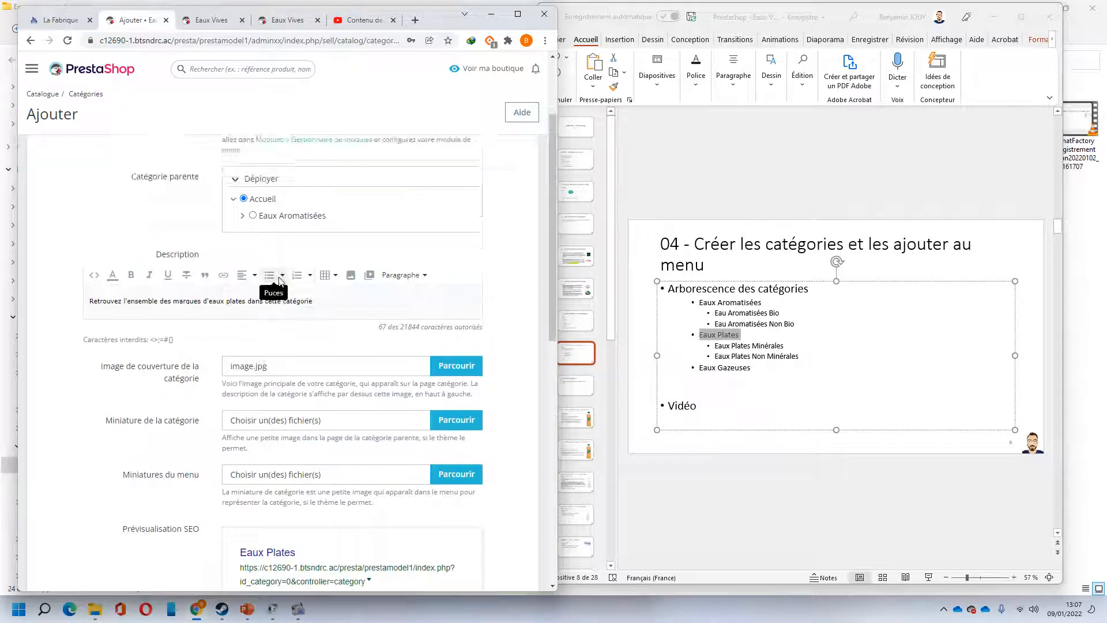
scroll(378, 316, down, 2)
drag(322, 312, 2, 313)
key(ctrl+c)
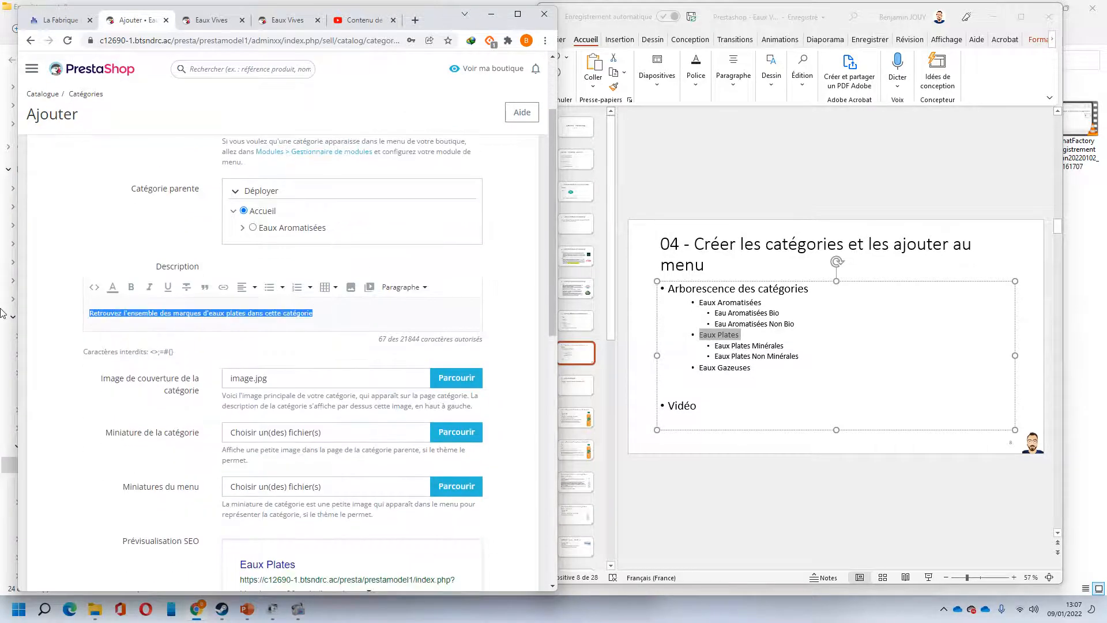
scroll(346, 346, down, 10)
scroll(317, 370, up, 5)
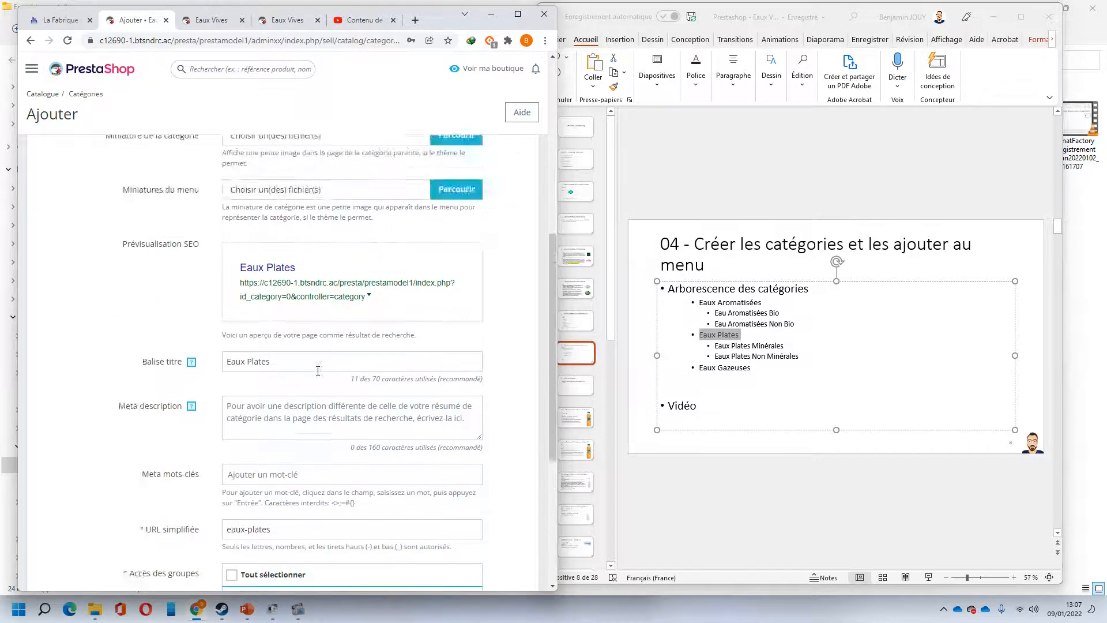
scroll(317, 371, down, 2)
click(280, 299)
key(ctrl+v)
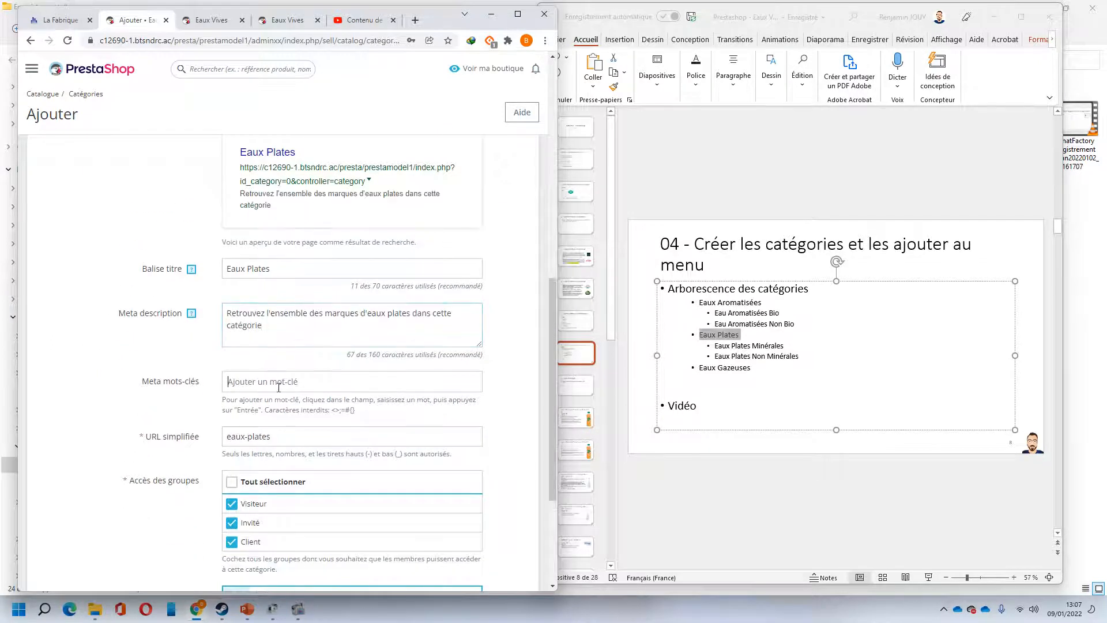
- Add the meta keywords "eaux plates", "eau plate" and "eaux vives", and save the Eaux Plates category
text(eaux plates)
key(Return)
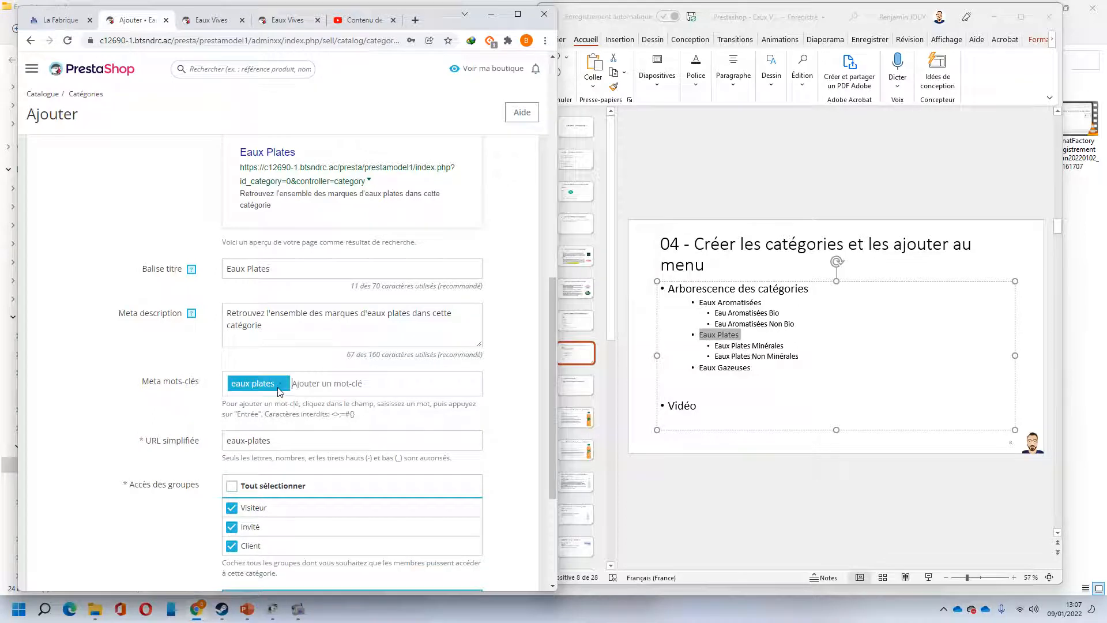
text(eau plate)
key(Return)
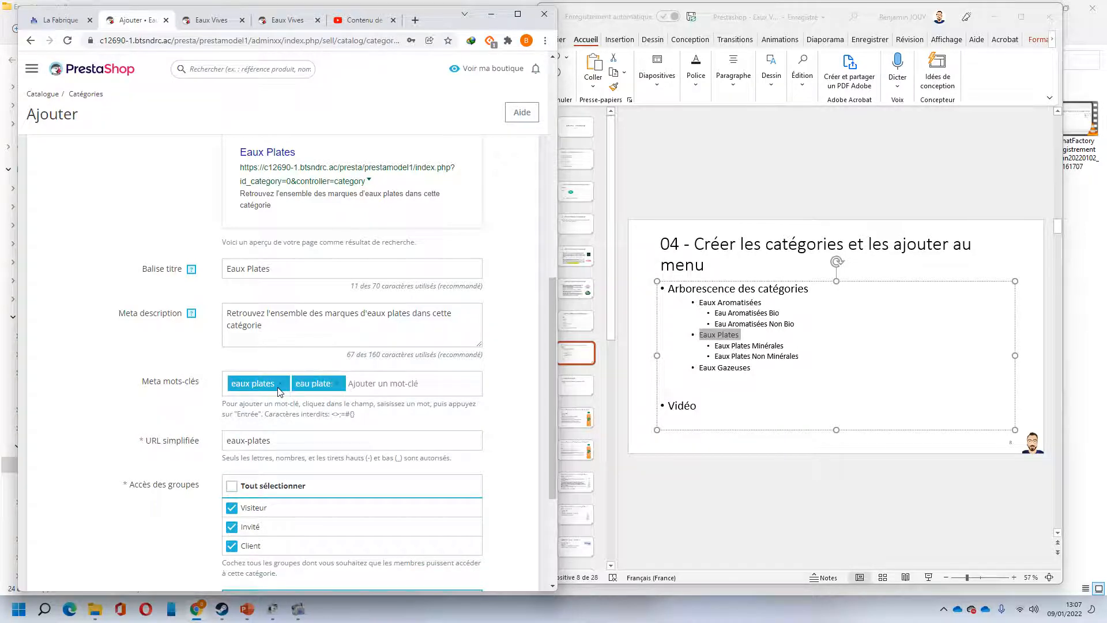
text(eaux vives)
key(Return)
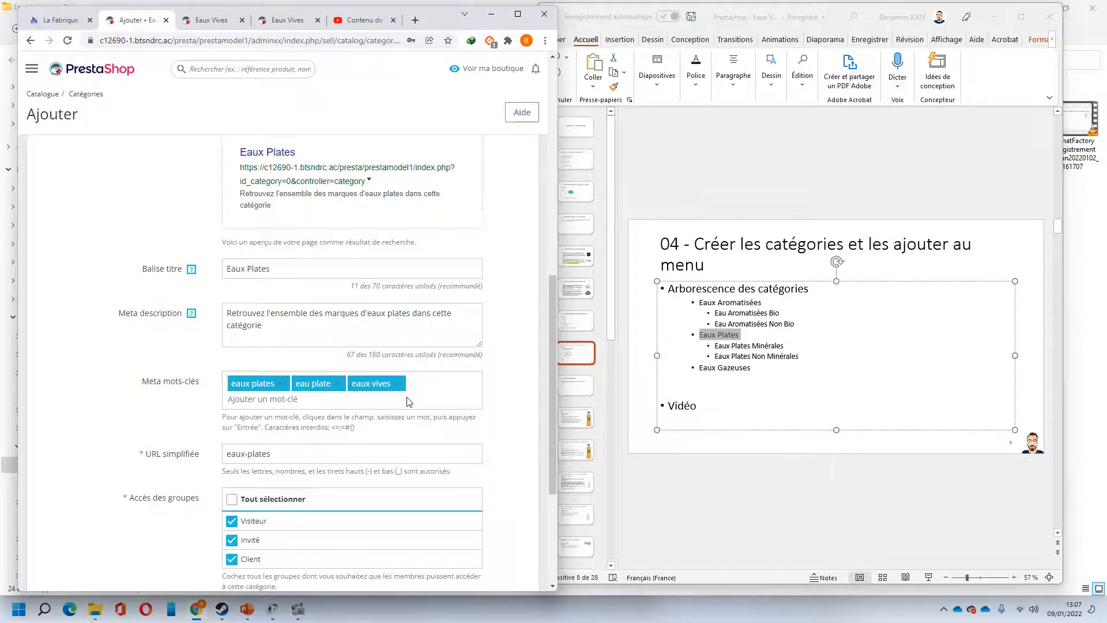
scroll(408, 401, down, 4)
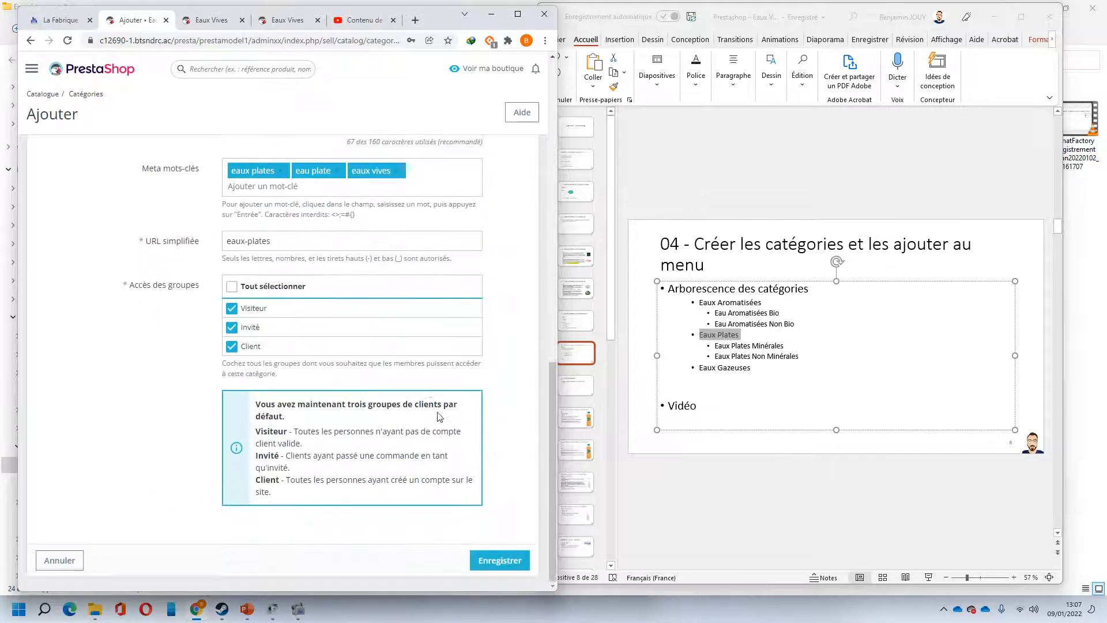
click(516, 574)
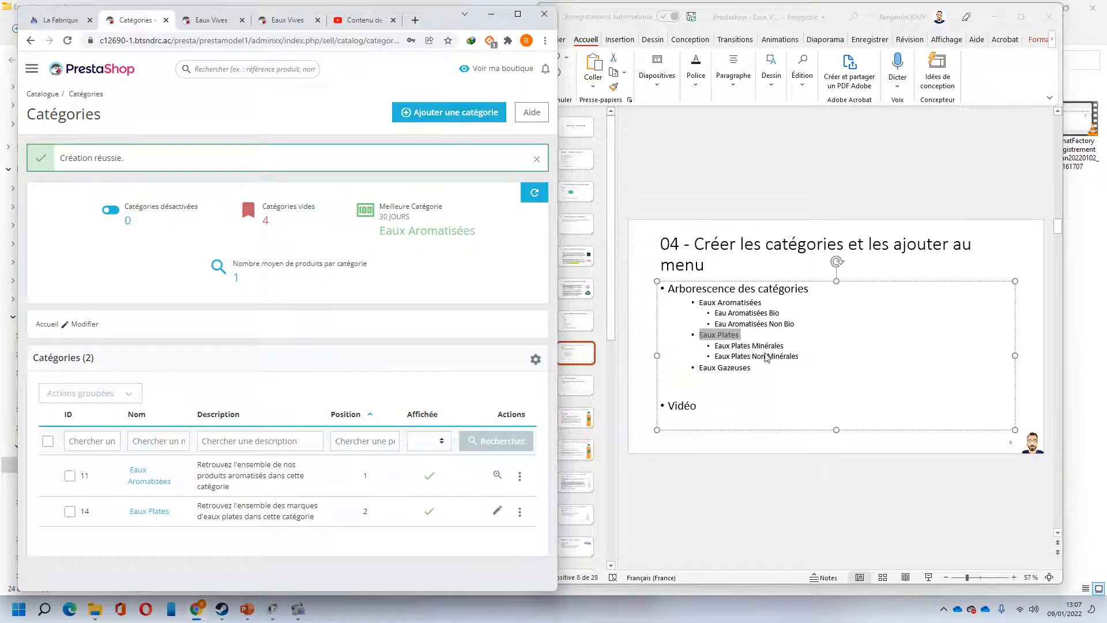
- Start another category and name it "Eaux Plates Minérales", copying the name from the slide's category list
click(452, 112)
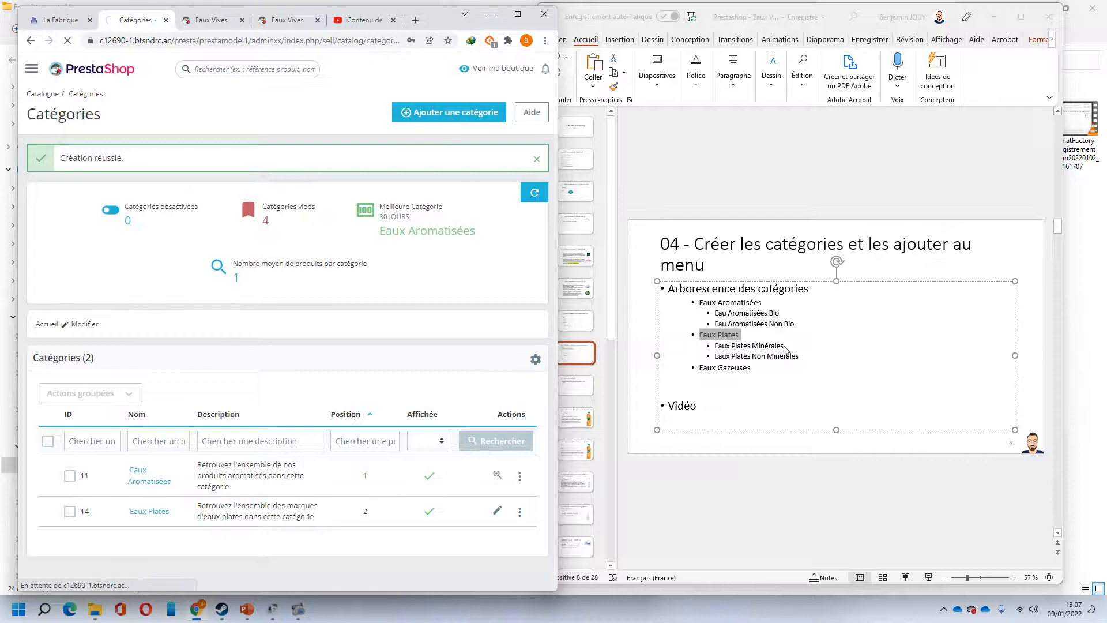
click(781, 337)
drag(785, 346, 715, 346)
key(ctrl+c)
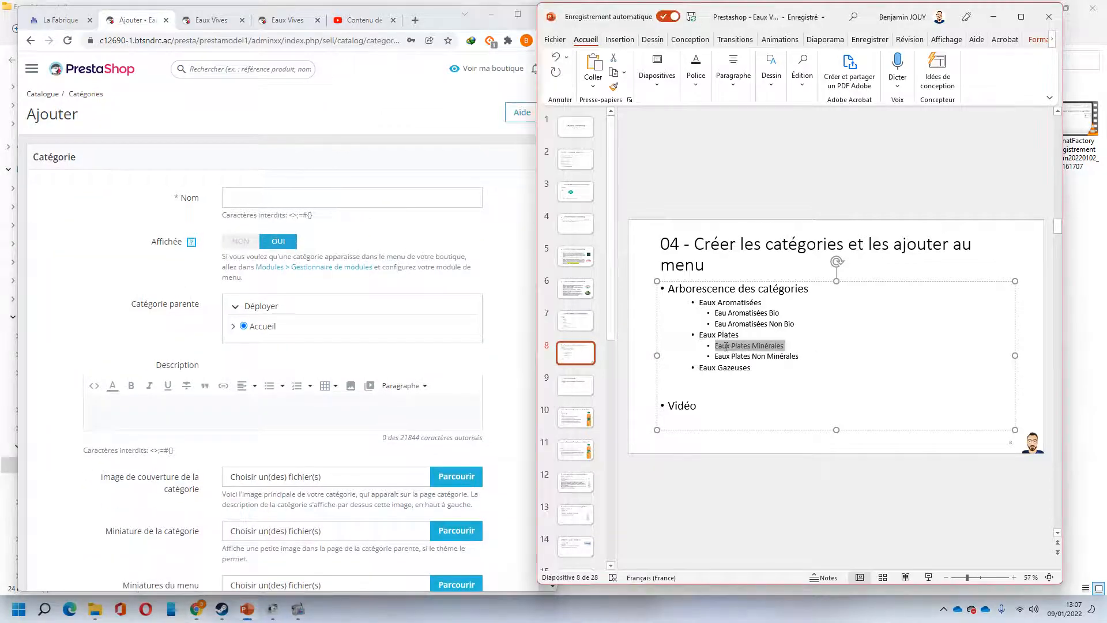
click(324, 200)
key(ctrl+v)
- Set Eaux Plates as the parent category of Eaux Plates Minérales
scroll(230, 279, down, 1)
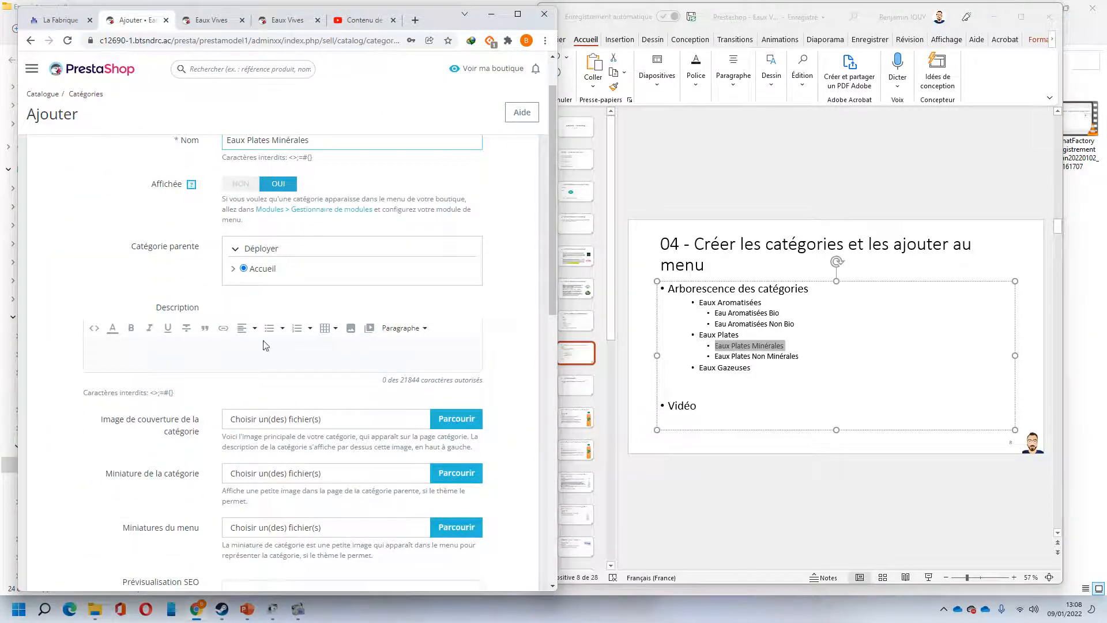
click(232, 268)
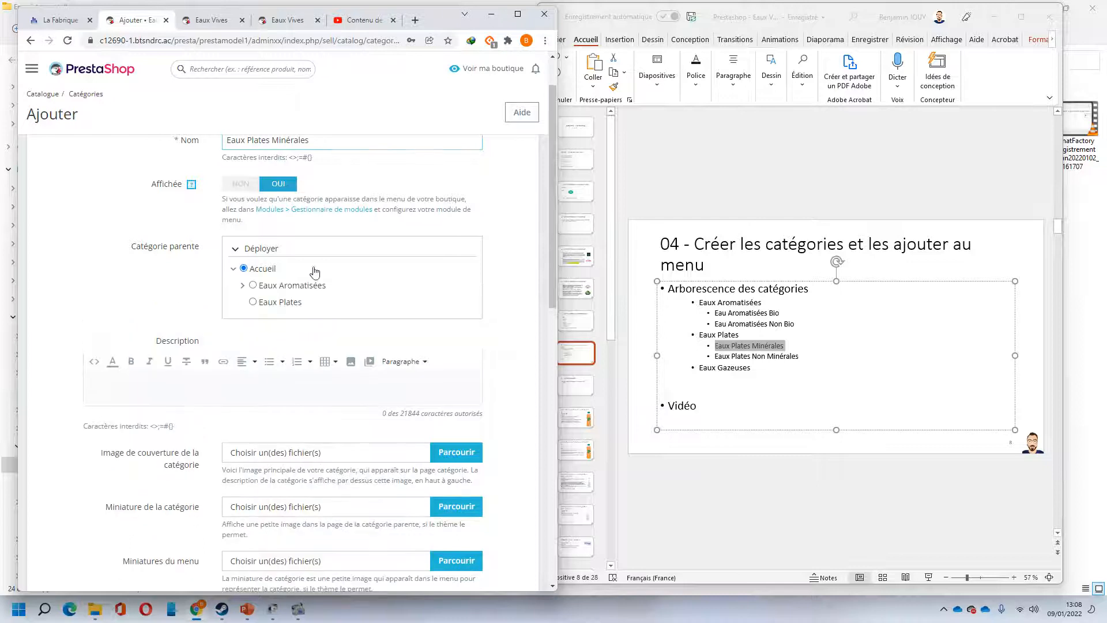
click(252, 302)
- Enter the description "Retrouvez l'ensemble de nos bouteilles d'eaux plates minérales dans cette catégorie", correcting its misspelled words
text(nsemble de)
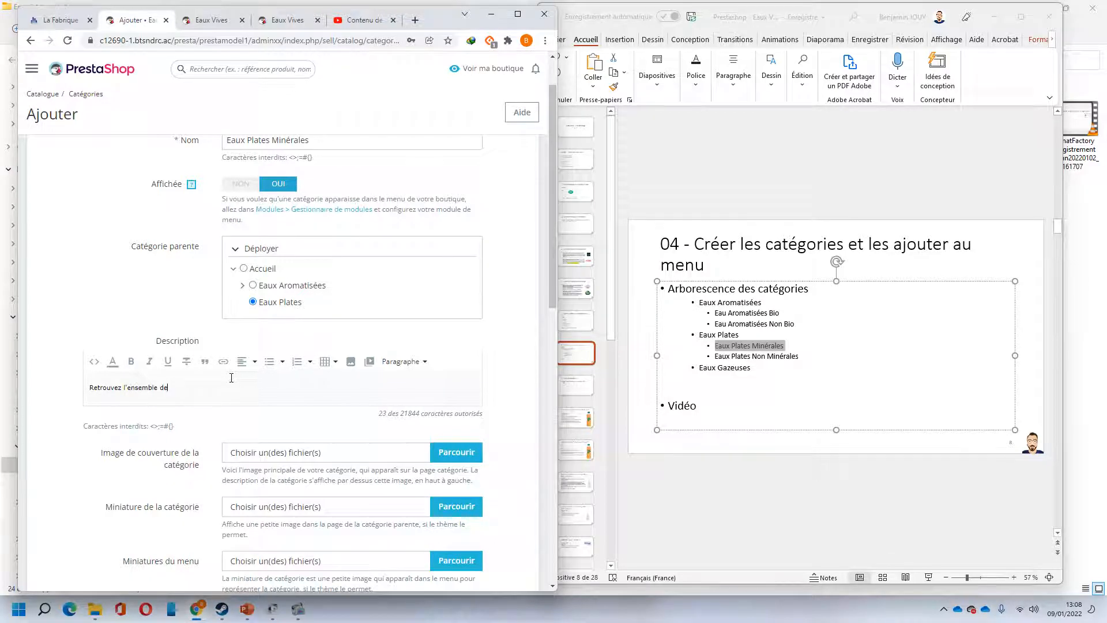
text( nos bouteillles d'eaux plates miénrales dans cette catégorie)
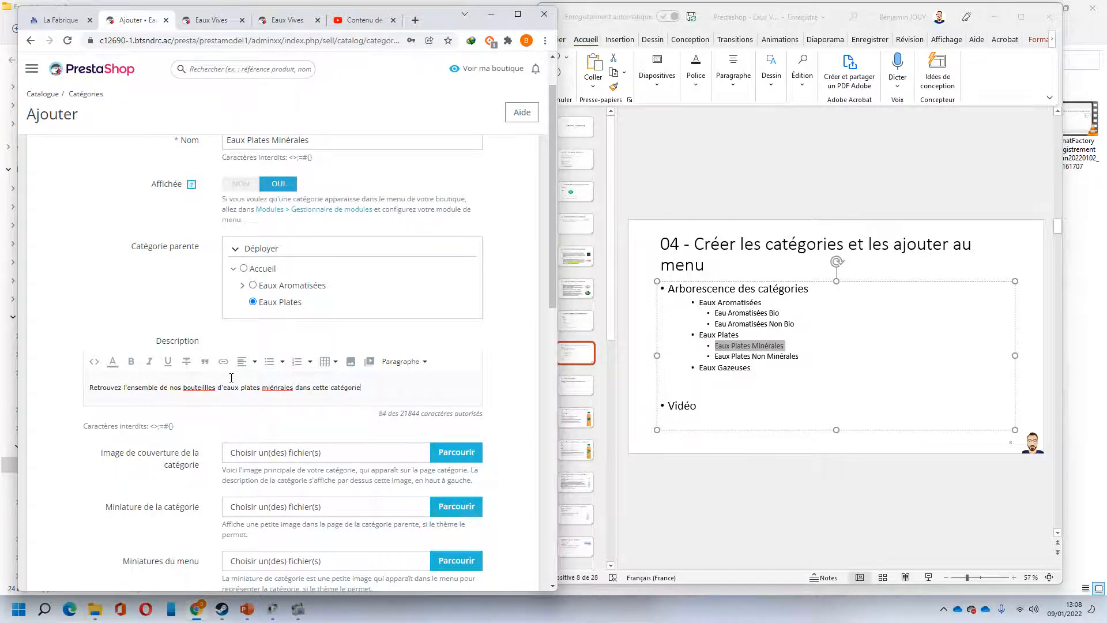
right_click(279, 388)
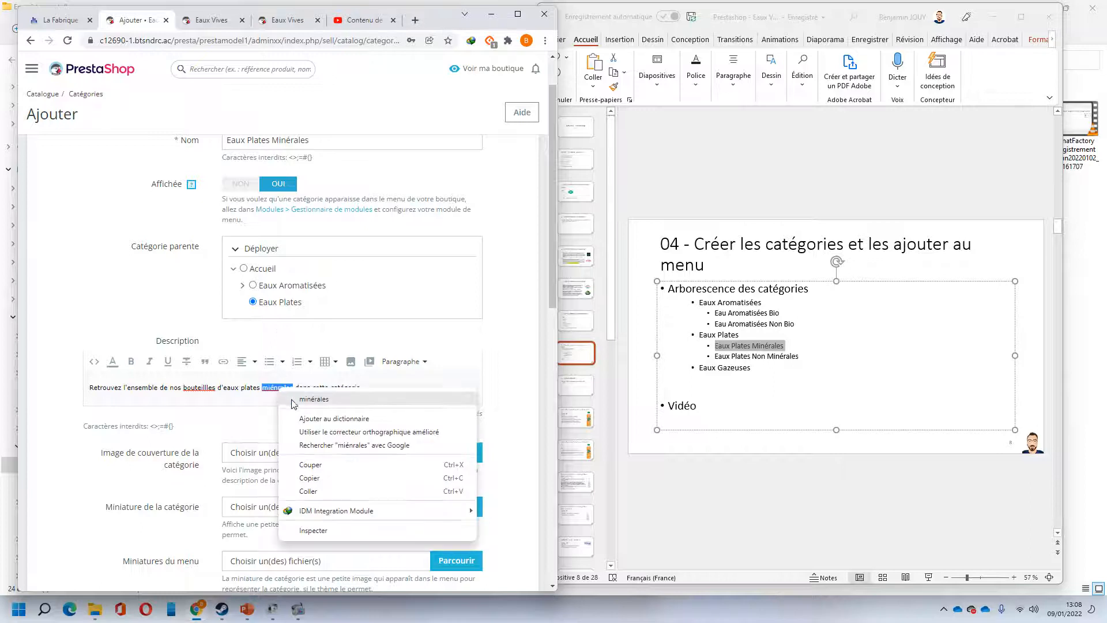
click(294, 401)
right_click(199, 392)
click(254, 407)
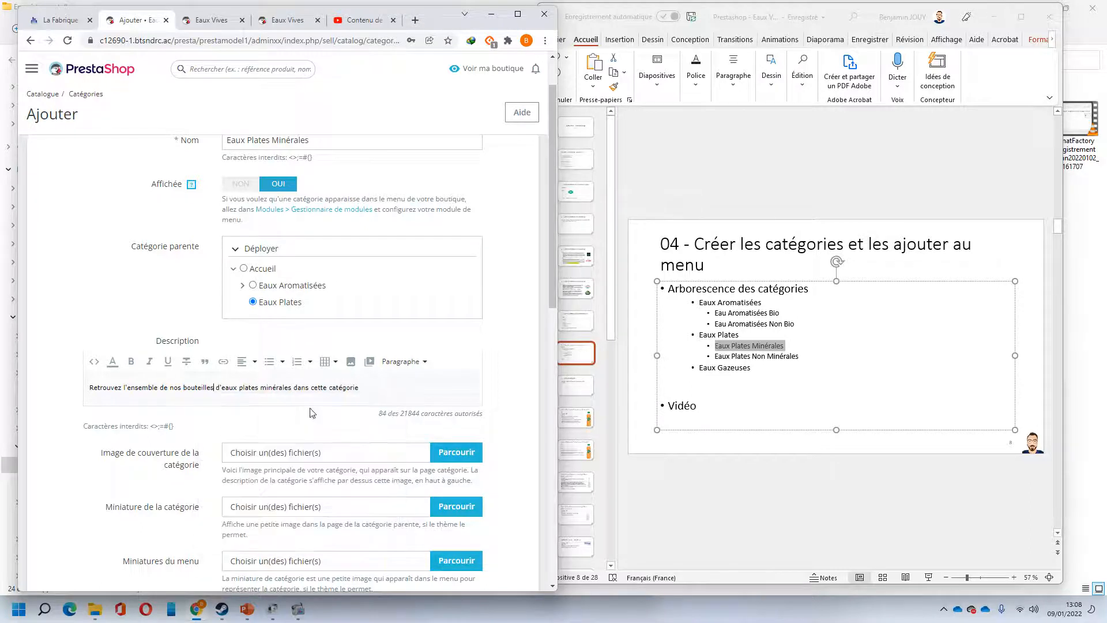
- Copy the Eaux Plates Minérales category description into its meta description
drag(360, 388, 1, 395)
scroll(406, 354, down, 5)
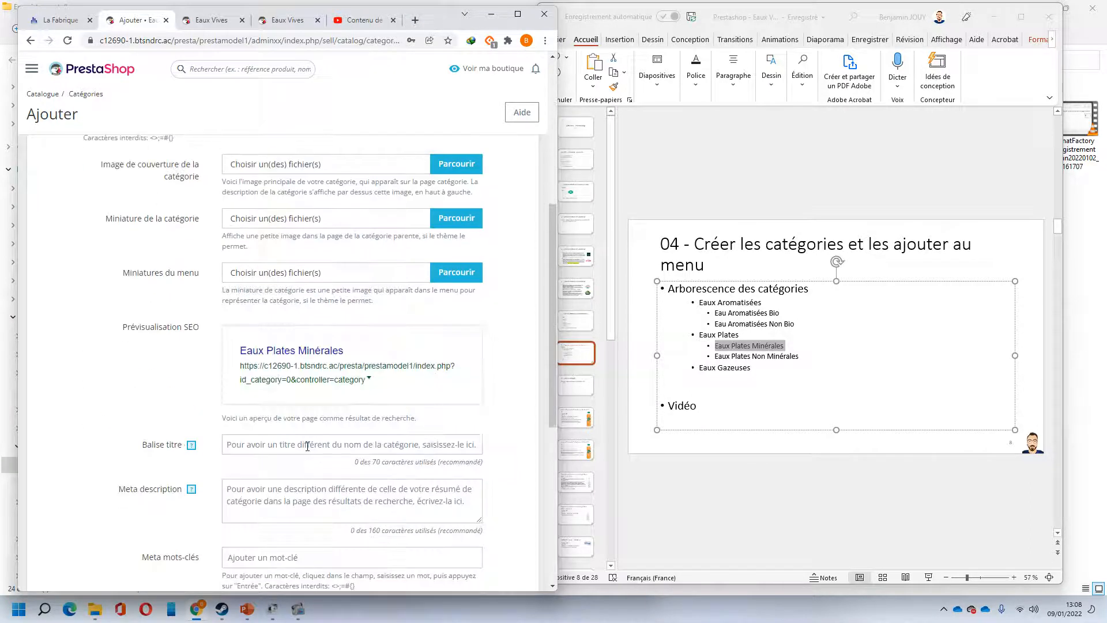
scroll(308, 445, down, 2)
- Copy the Eaux Plates Minérales category name into its title tag
scroll(311, 366, up, 8)
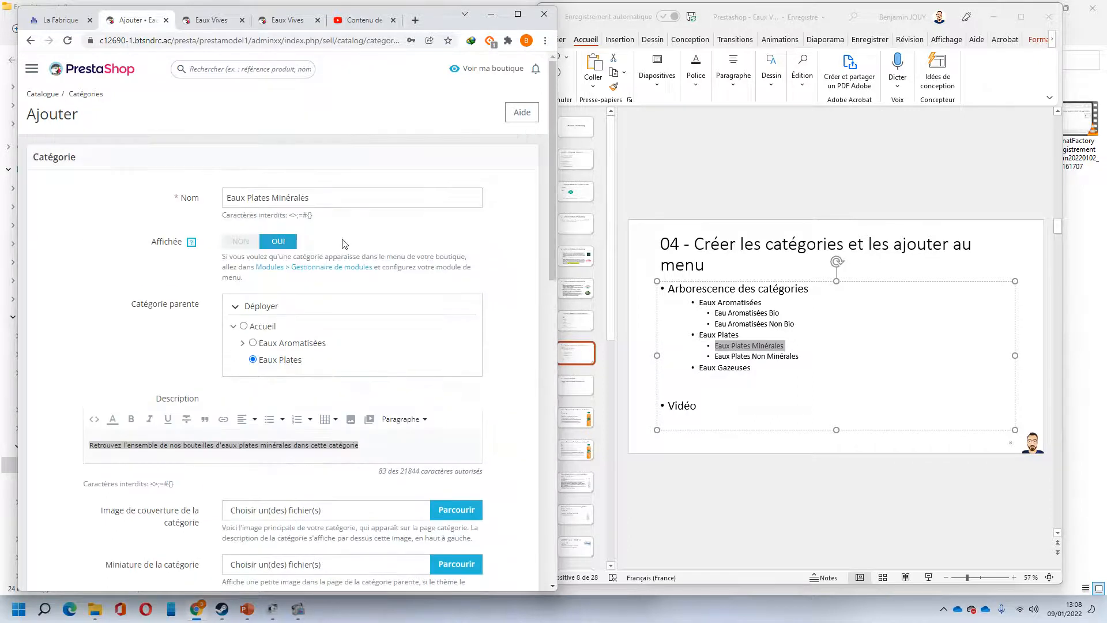
drag(312, 197, 211, 248)
scroll(375, 341, down, 8)
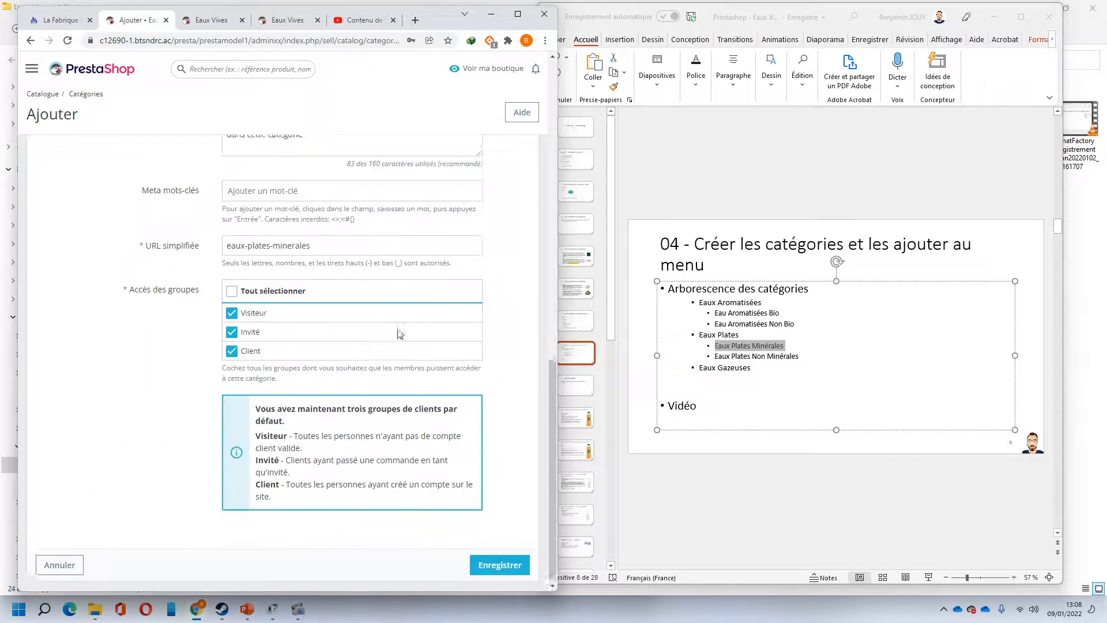
scroll(271, 295, up, 2)
click(263, 193)
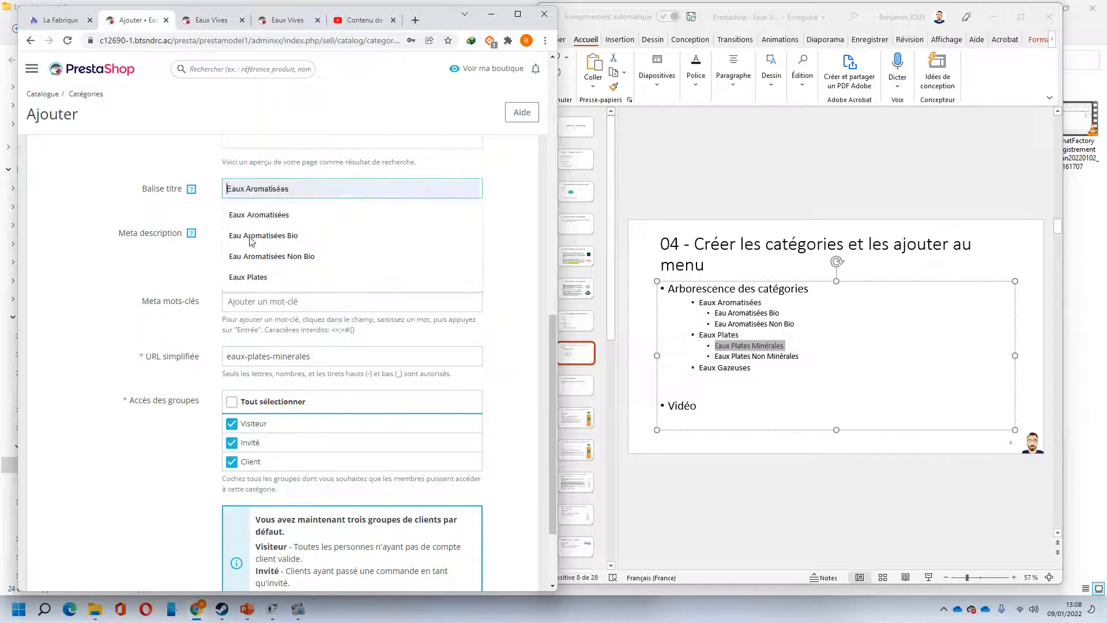
- Add the meta keywords "eaux plates" and "eaux plates minérales", removing and re-entering the second one with the correct spelling
click(266, 302)
text(eaux pl)
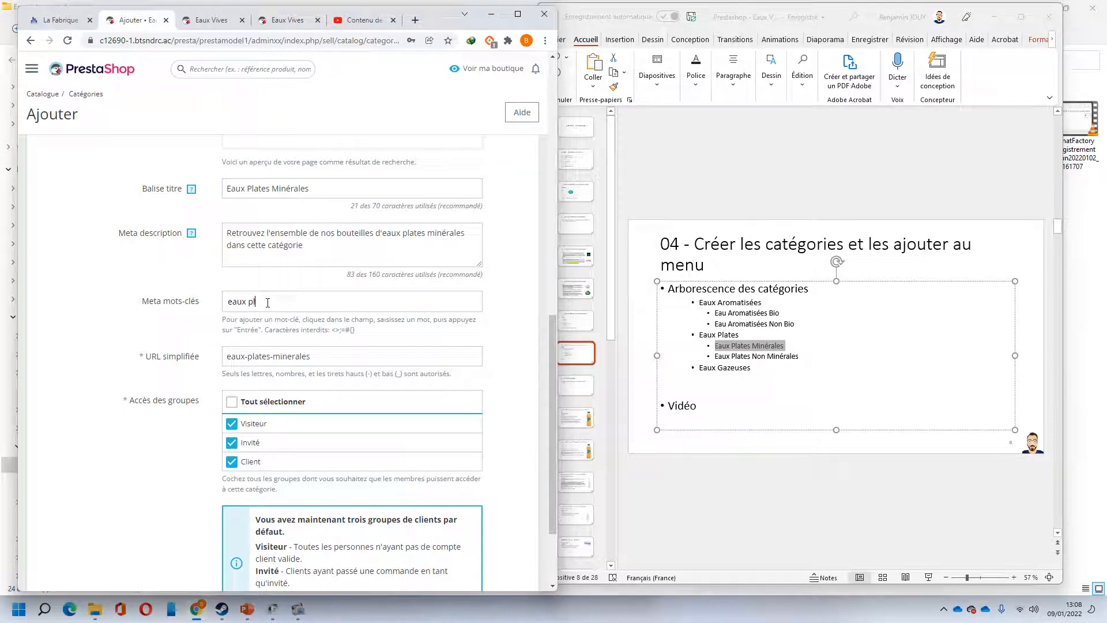
text(ates)
key(Return)
text(eaux pla)
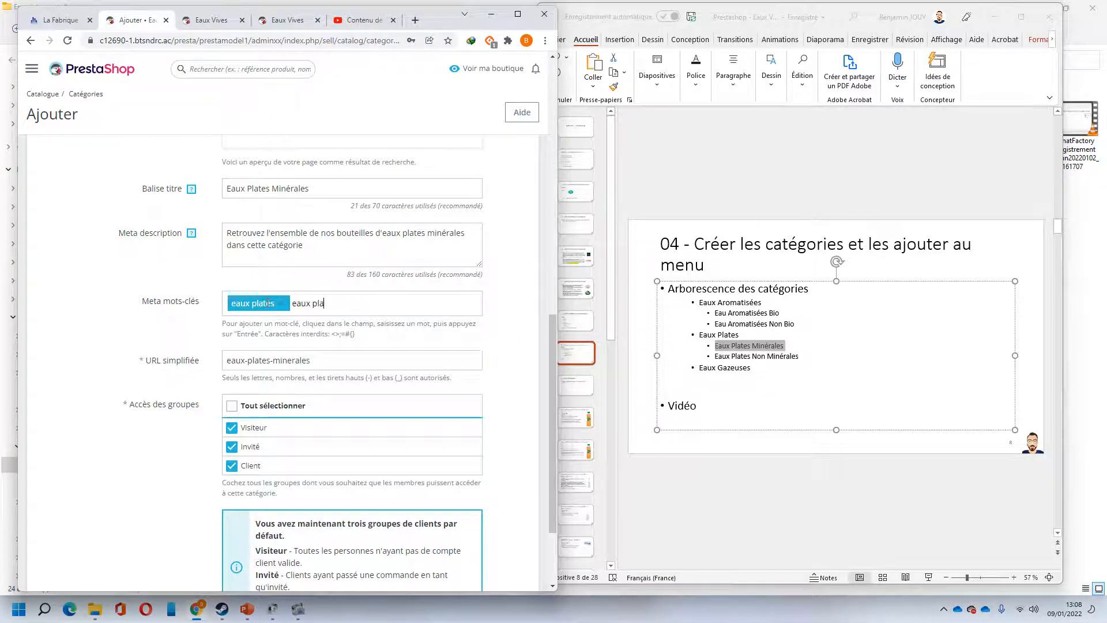
text(tes miénrales)
key(Return)
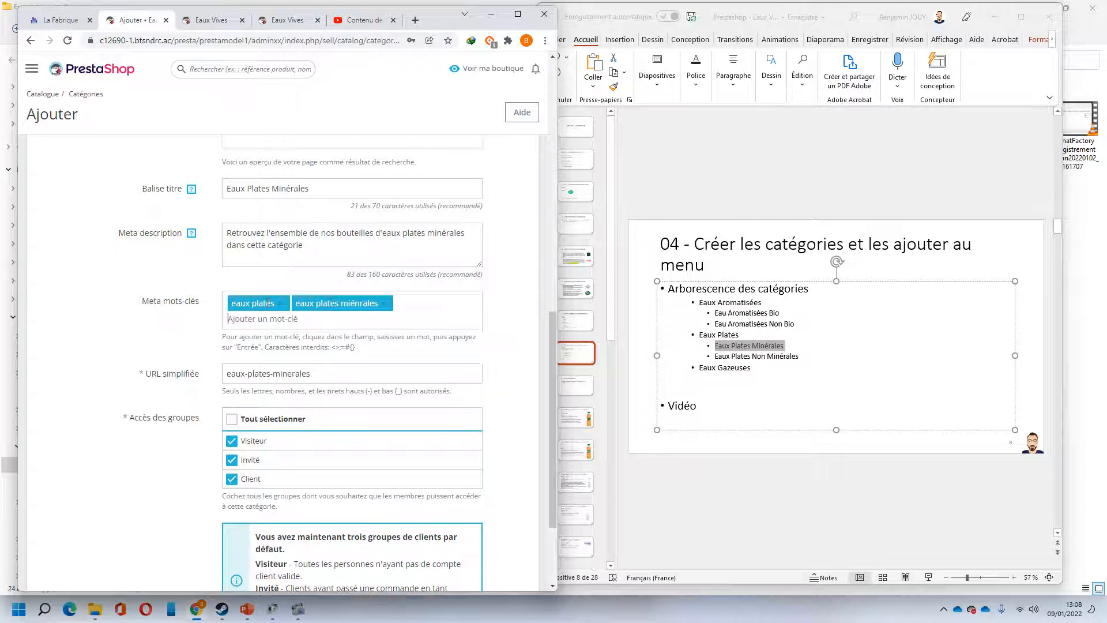
click(385, 303)
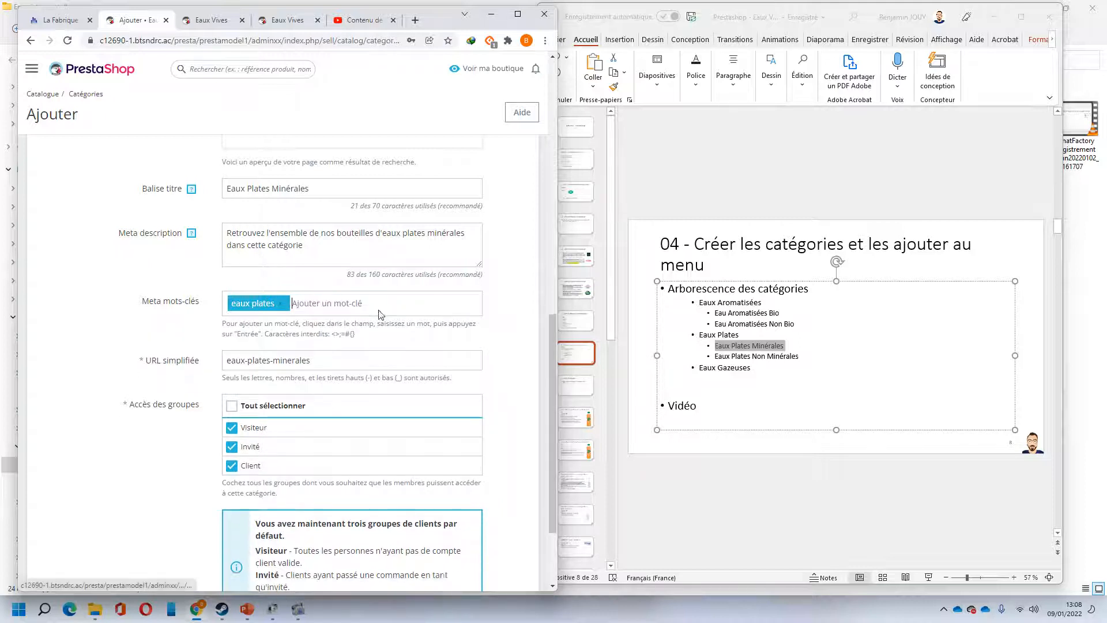
text(eaux plates)
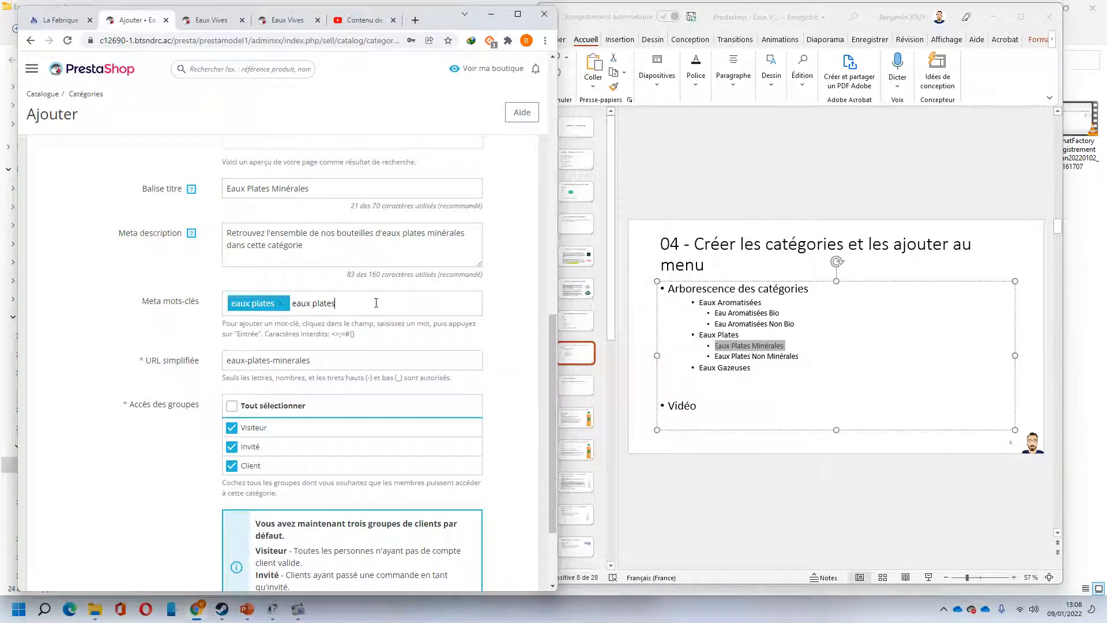
text( minérales)
key(Return)
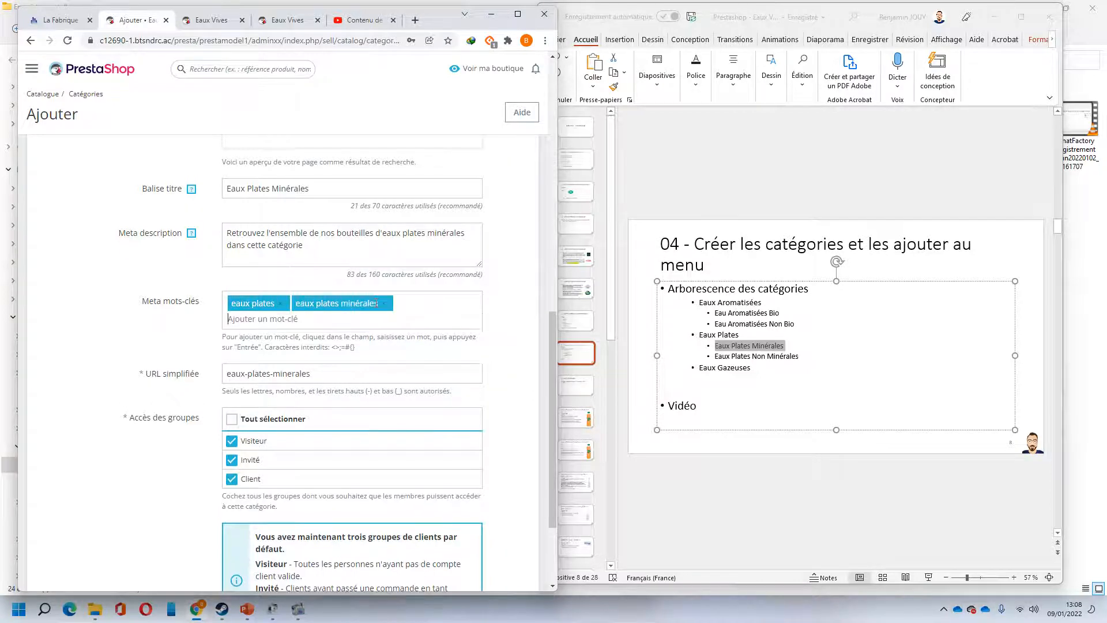
- Add "eau minérale" and "eaux vives" to the meta keywords of Eaux Plates Minérales
text(eua)
text(minérale)
key(Return)
text(eaux)
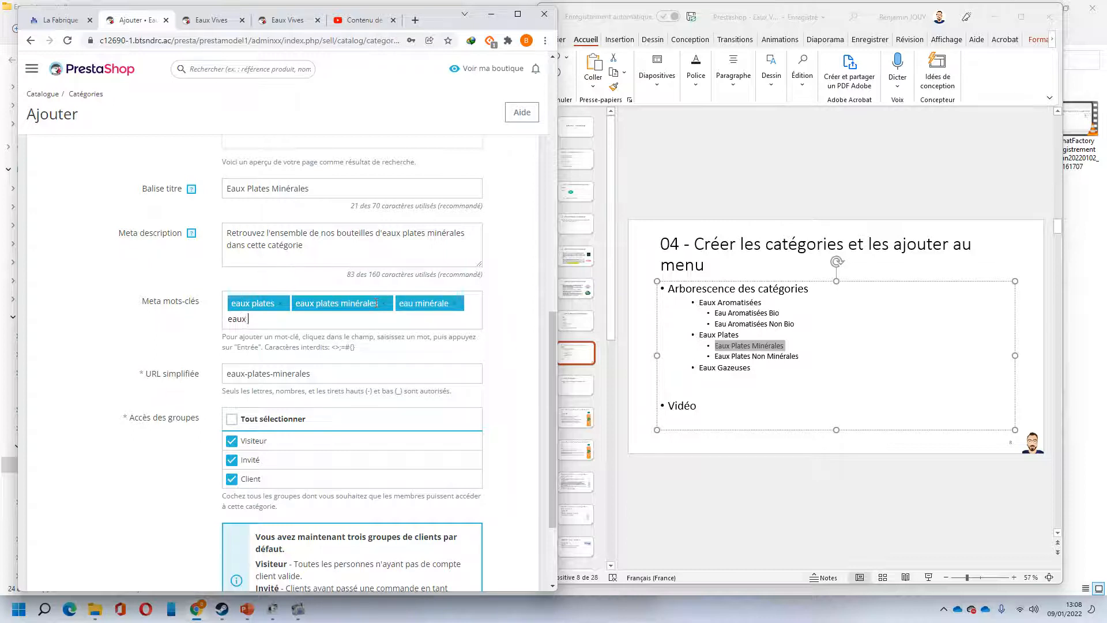
text( vives)
key(Return)
- Review the completed Eaux Plates Minérales form and save the category
scroll(403, 319, down, 2)
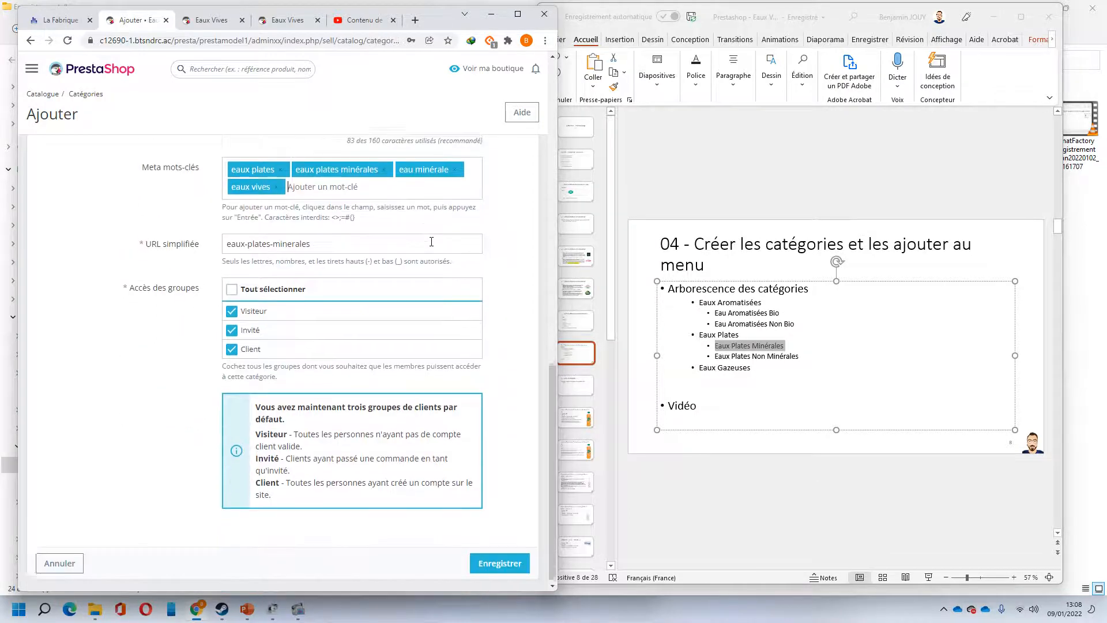
scroll(412, 374, up, 9)
scroll(413, 374, up, 3)
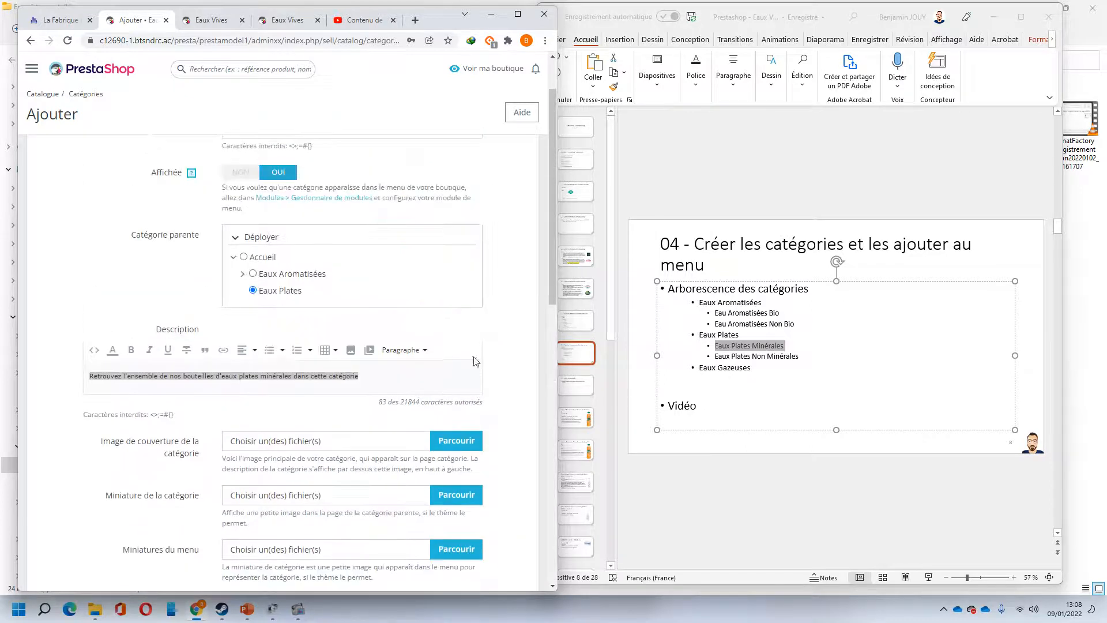
scroll(474, 363, down, 10)
click(492, 562)
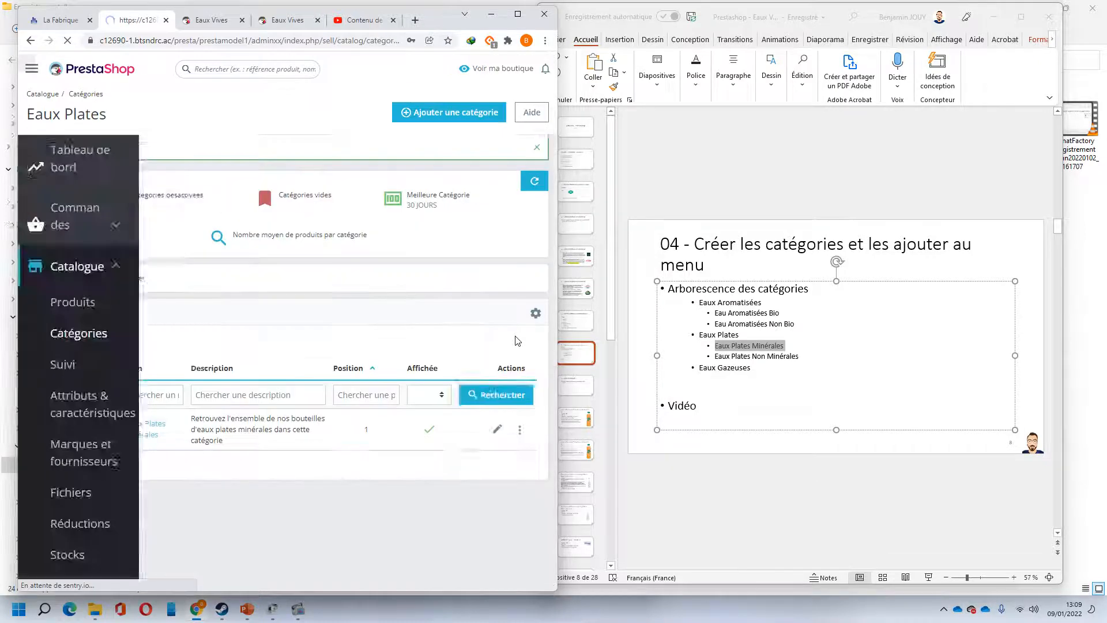
- Start another category under Eaux Plates and name it "Eaux Plates Non Minérales", copying the name from the slide's category list
click(468, 121)
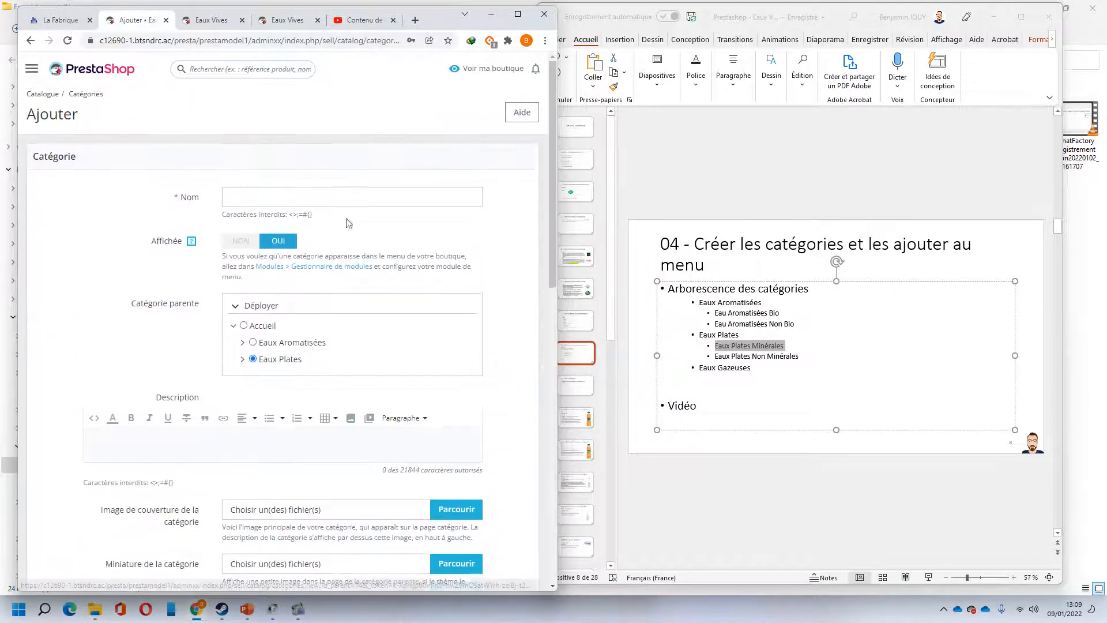
click(800, 358)
drag(800, 358, 729, 361)
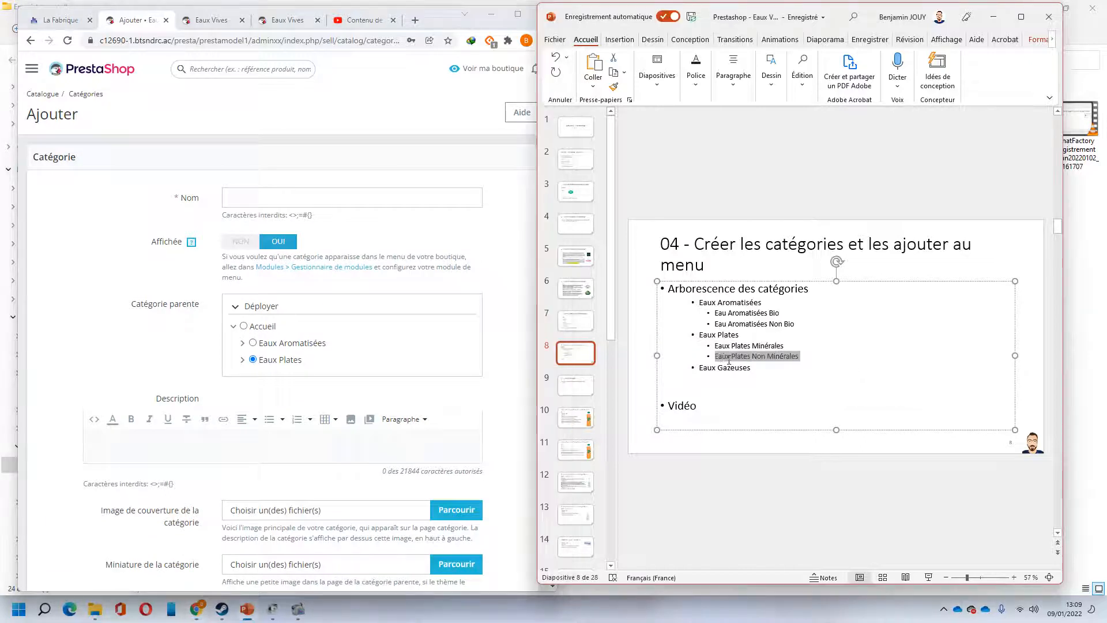
key(ctrl+c)
click(288, 197)
key(ctrl+v)
- Paste "Eaux Plates Non Minérales" as both the title tag and a meta keyword of the new category
scroll(351, 321, down, 10)
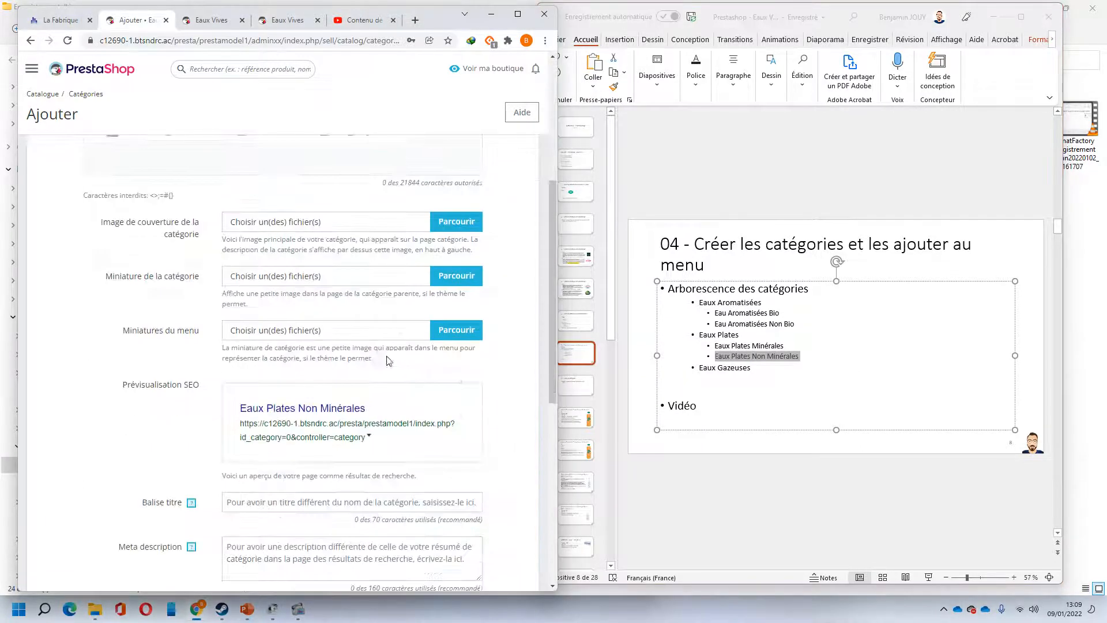
scroll(289, 303, up, 2)
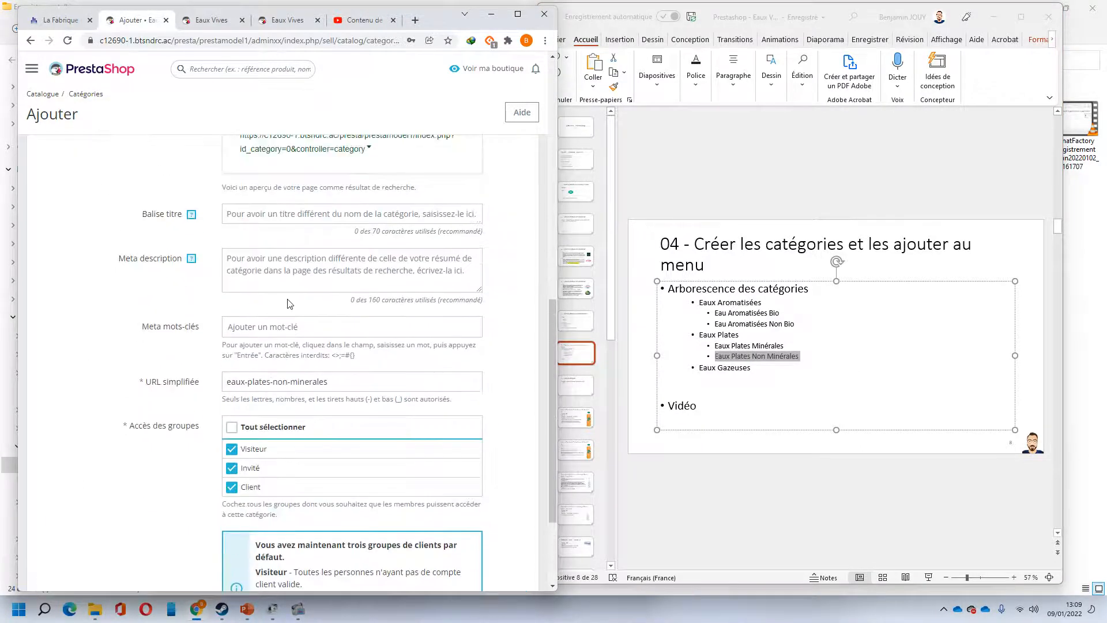
click(274, 215)
key(ctrl+v)
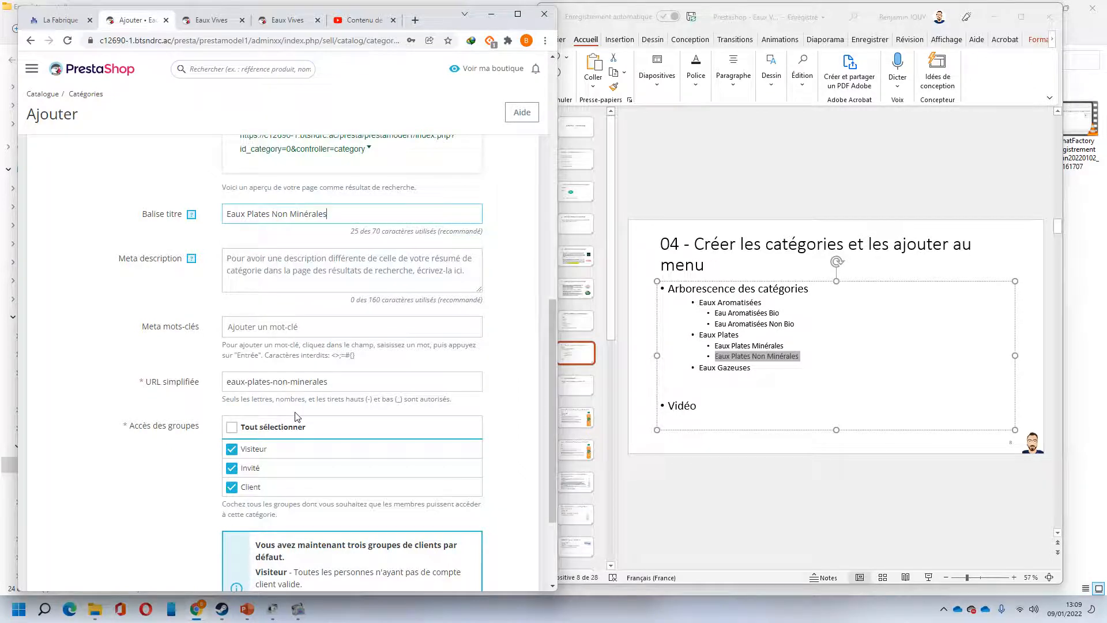
click(296, 325)
key(ctrl+v)
key(Return)
- Enter the category description "Retrouvez l'ensemble nos produits d'eaux plates non minérales dans cette catégorie"
scroll(382, 358, up, 10)
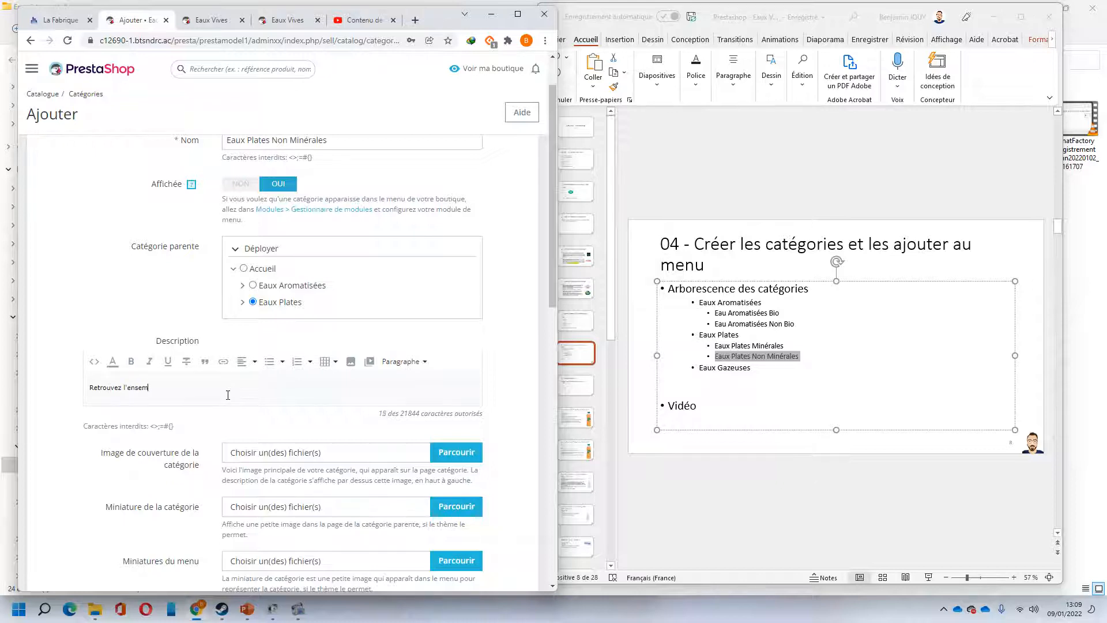
click(253, 303)
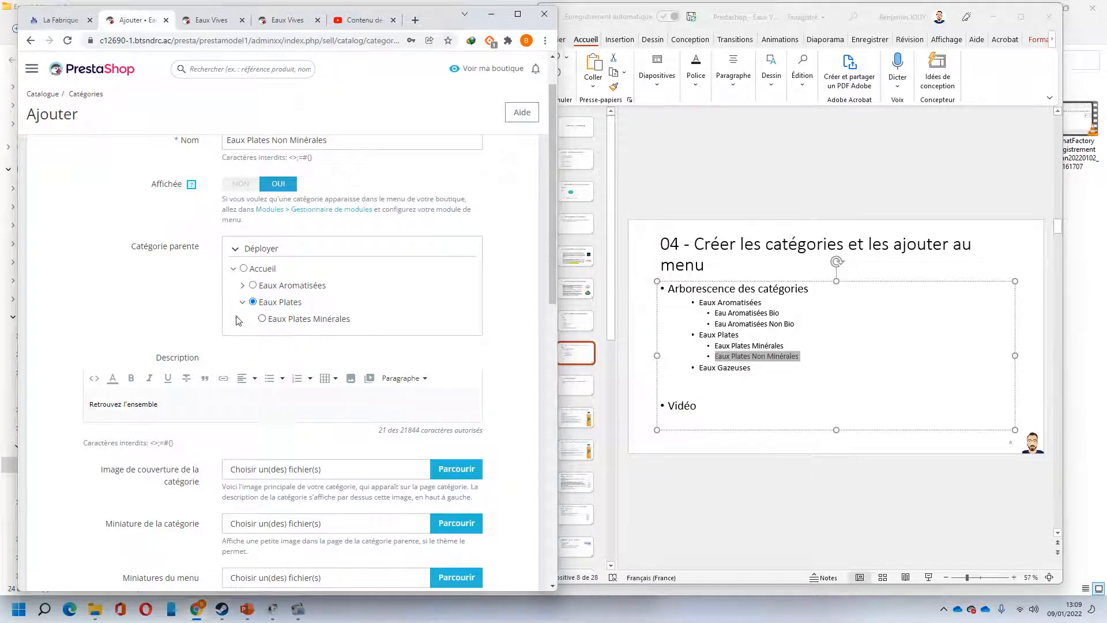
click(242, 301)
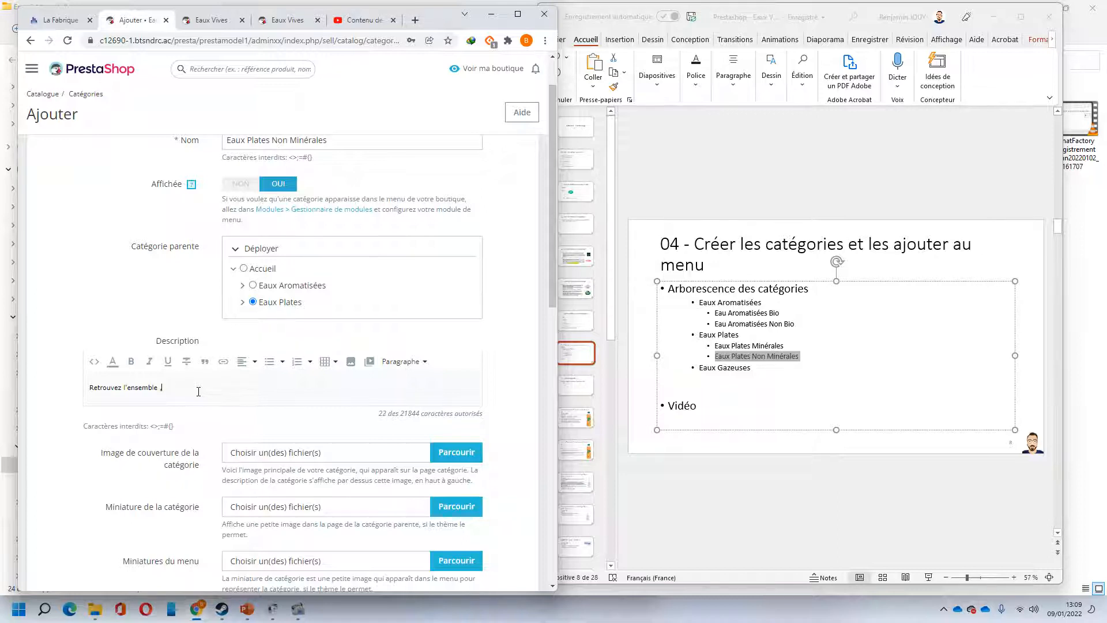
key(BackSpace)
text(on minérales dans cette catégorie)
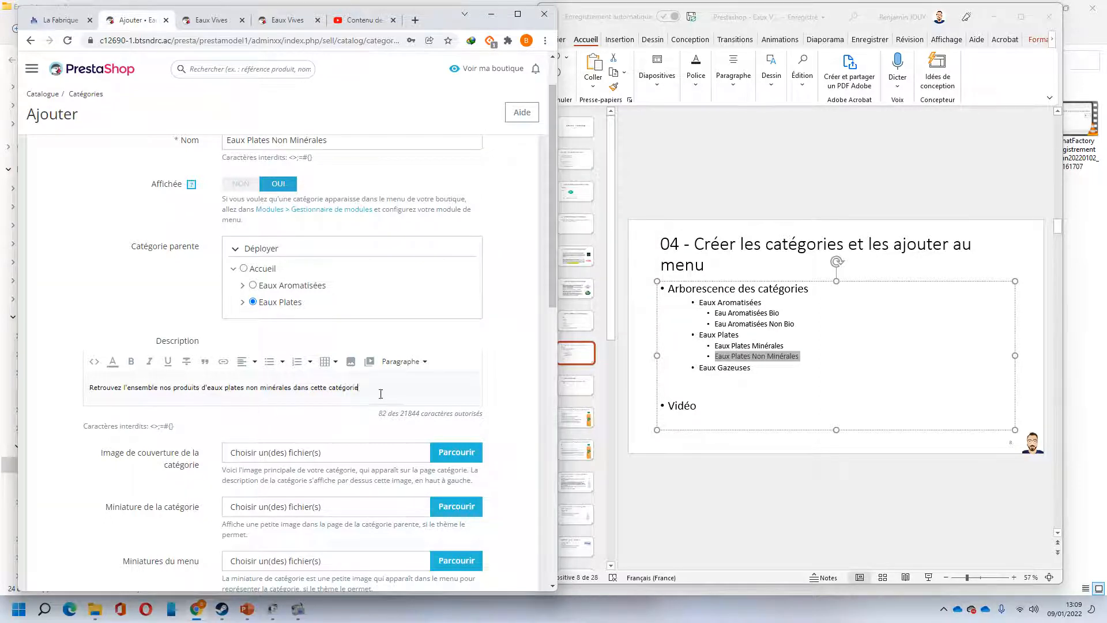
- Copy the Eaux Plates Non Minérales description into its meta description
drag(380, 394, 70, 396)
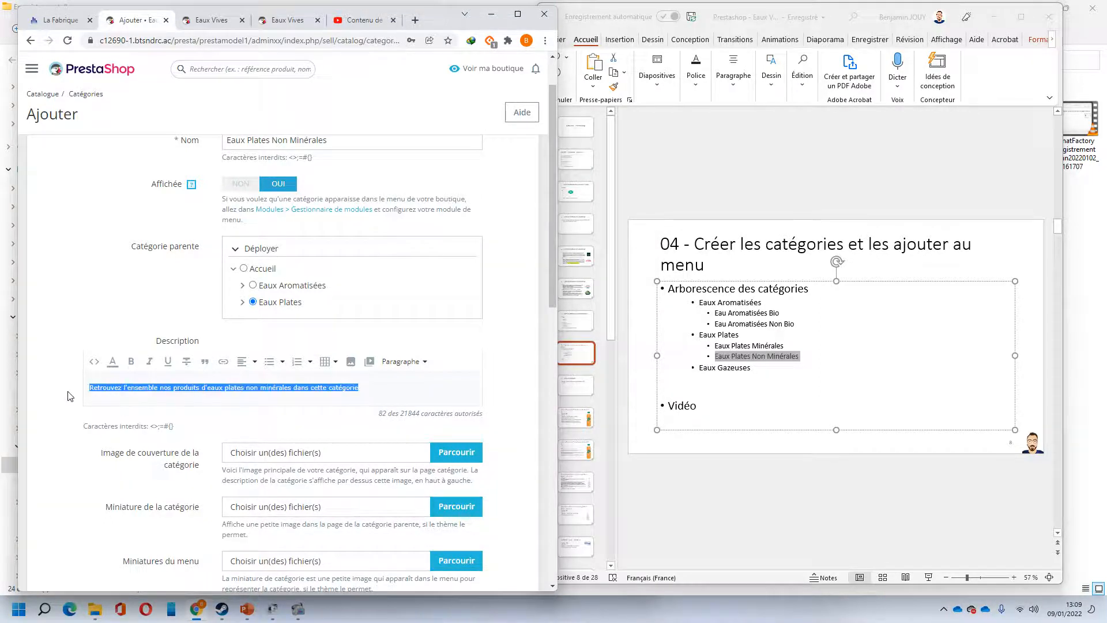
scroll(357, 352, down, 8)
click(325, 345)
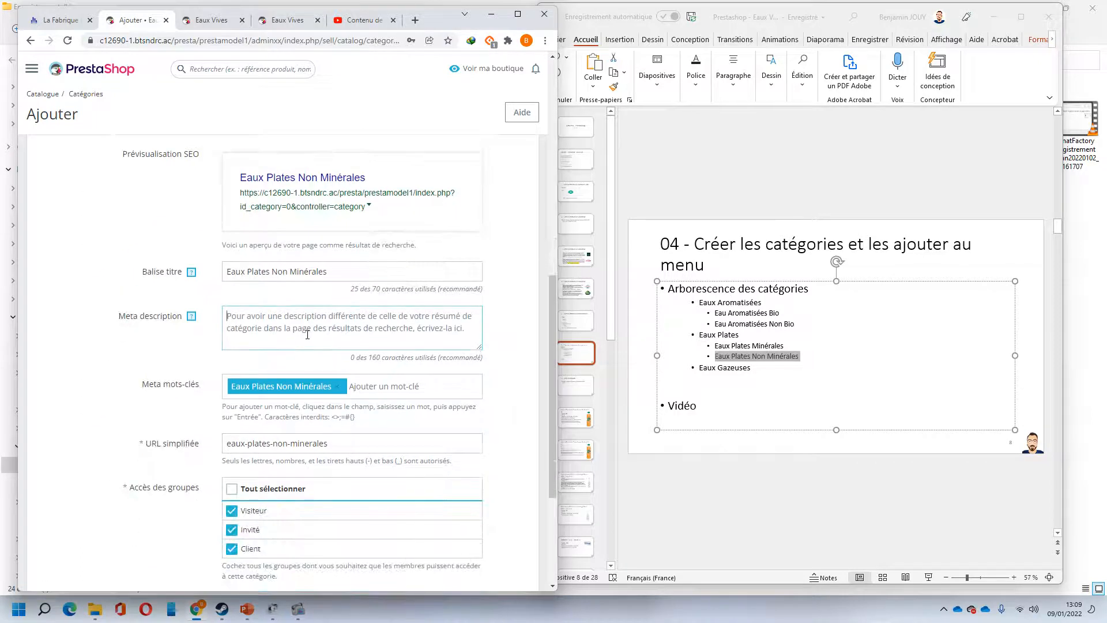
key(ctrl+v)
- Choose a cover image file for Eaux Plates Non Minérales and save the category
scroll(134, 385, up, 5)
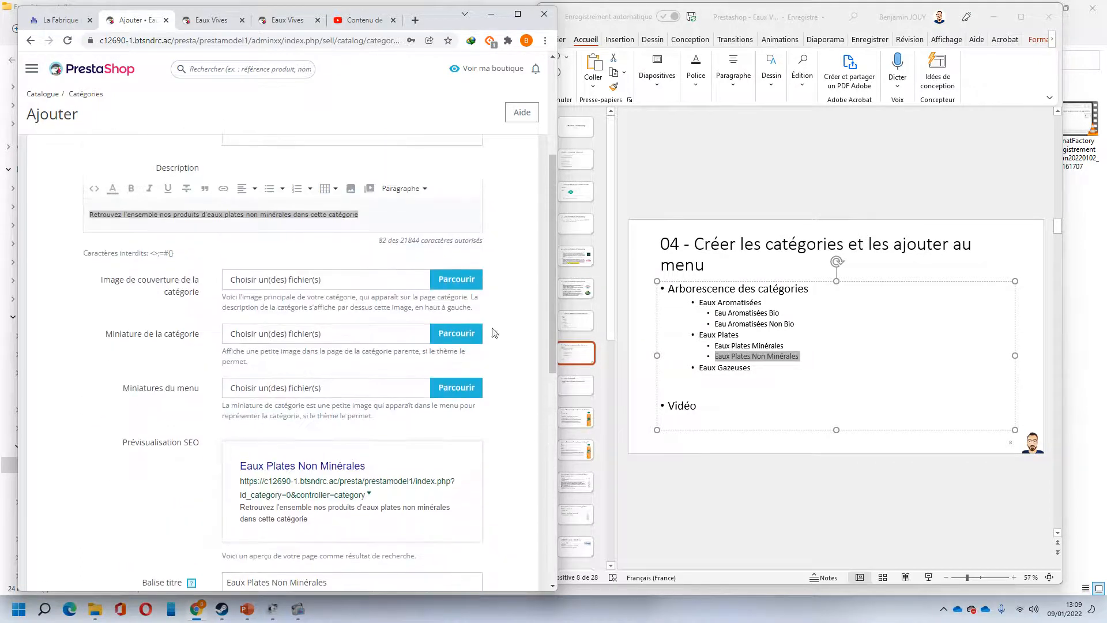
click(461, 278)
drag(563, 95, 563, 238)
double_click(454, 136)
scroll(447, 449, down, 9)
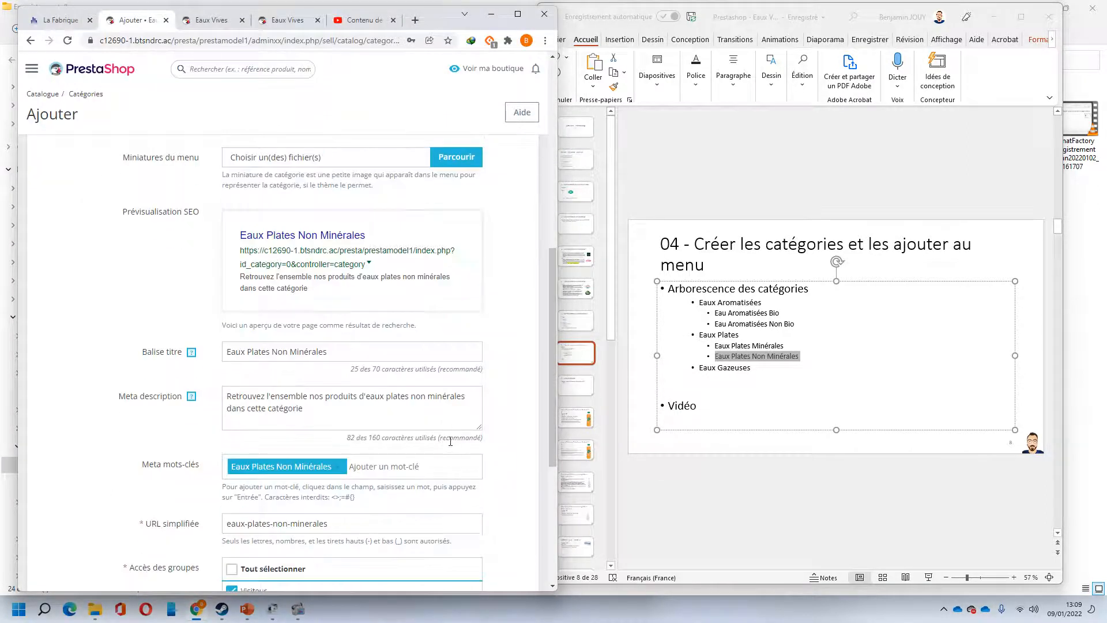
click(516, 563)
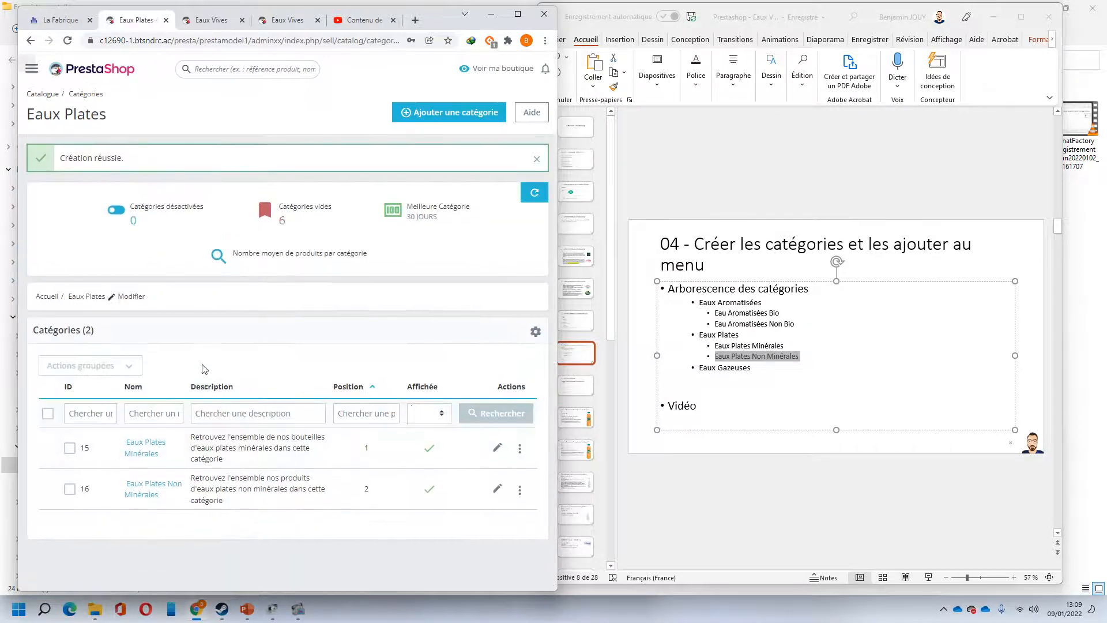
- Return to the top-level categories and start a new one named "Eaux Gazeuses", copying the name from the slide
click(80, 96)
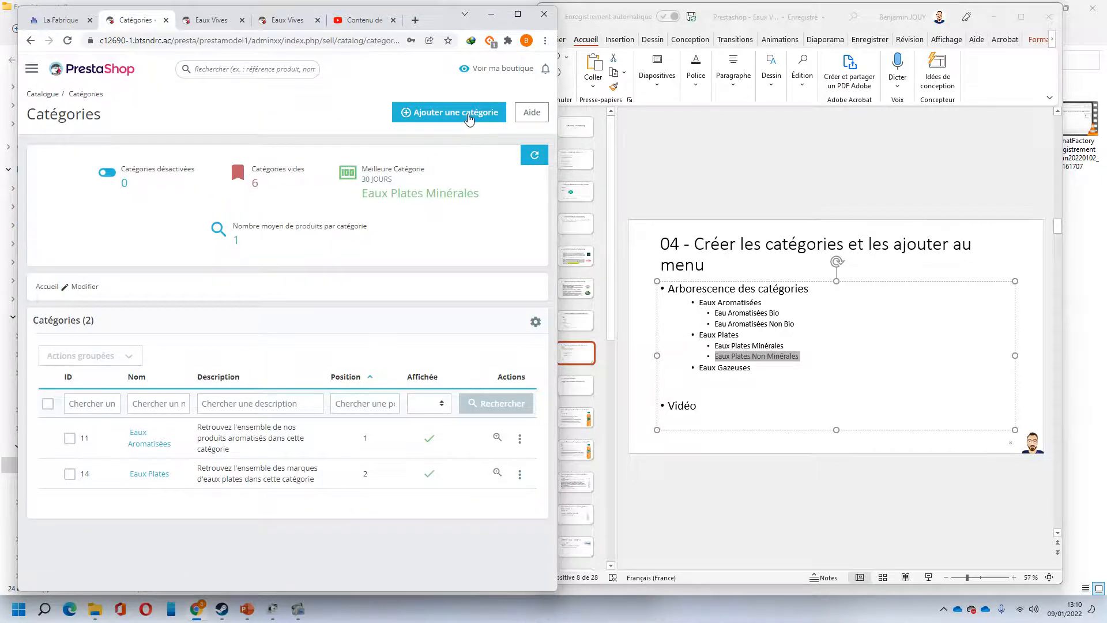
click(468, 119)
drag(781, 375, 665, 369)
click(314, 198)
key(ctrl+v)
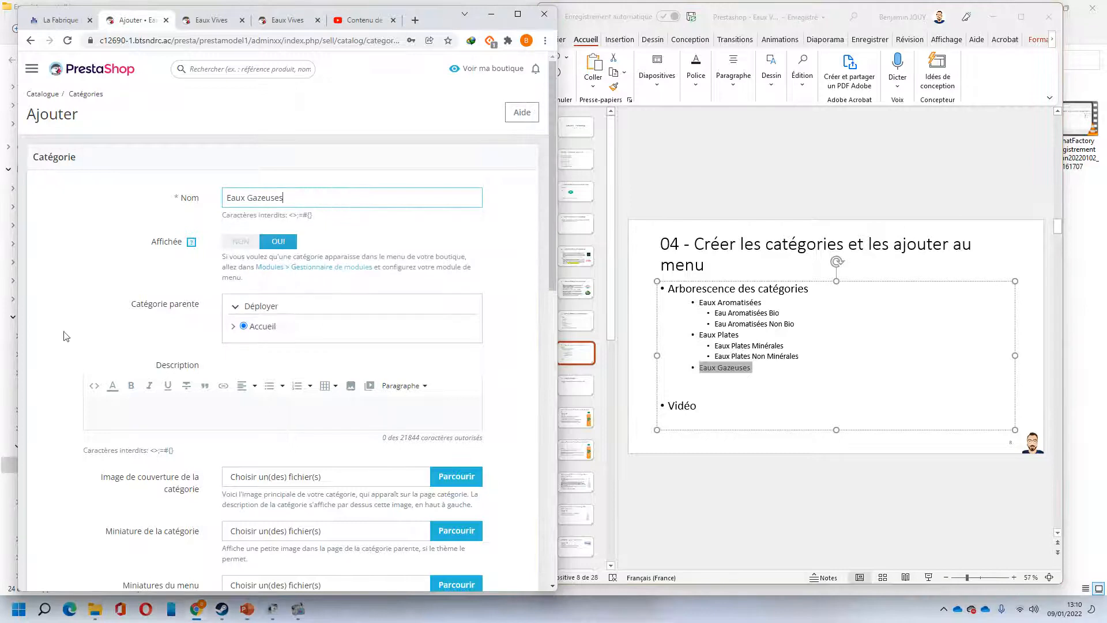
- Check the parent category tree and enter the description "Retrouvez l'ensemble de bouteilles d'eaux gazeuses dans cette catégorie"
click(233, 327)
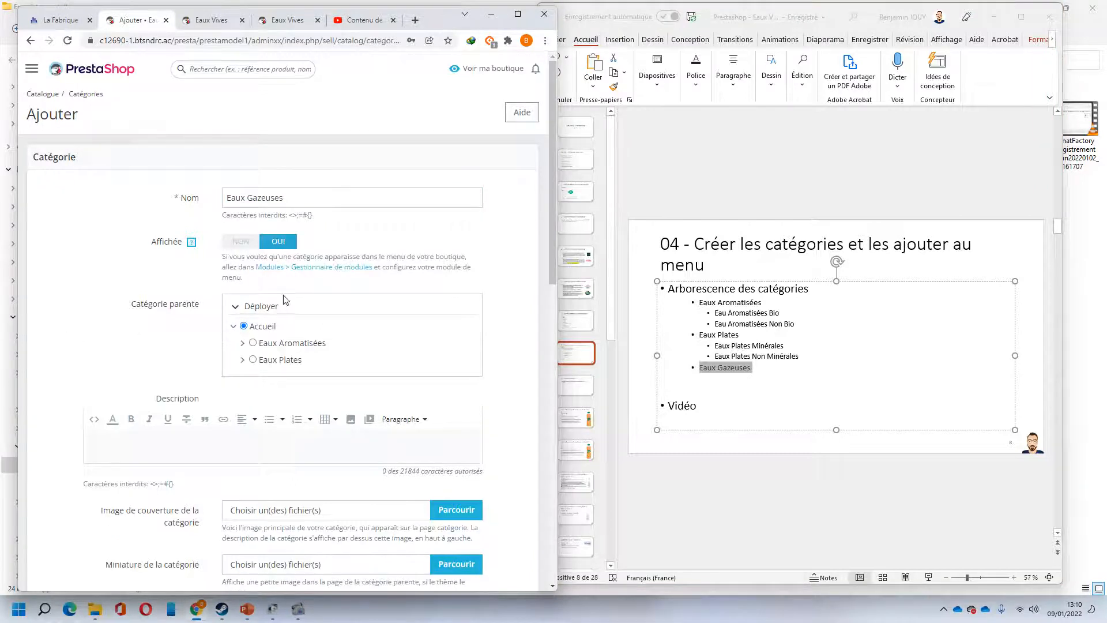
scroll(263, 325, down, 3)
click(226, 268)
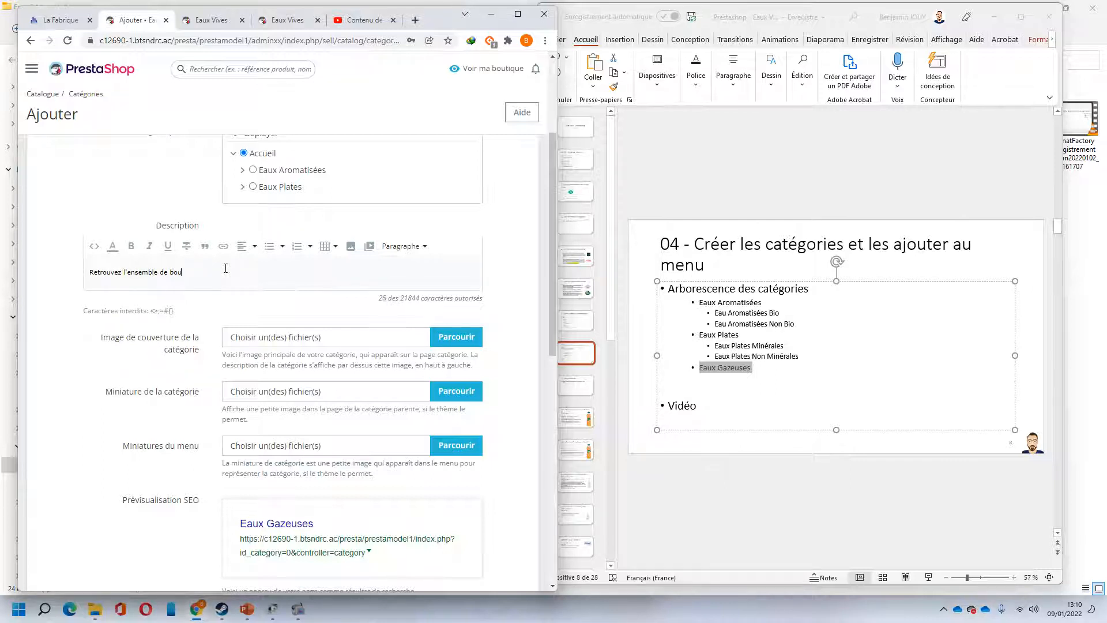
text(Retrouvez l'ensemble de bouteilles)
text(ses dans cette catégo)
text(rie)
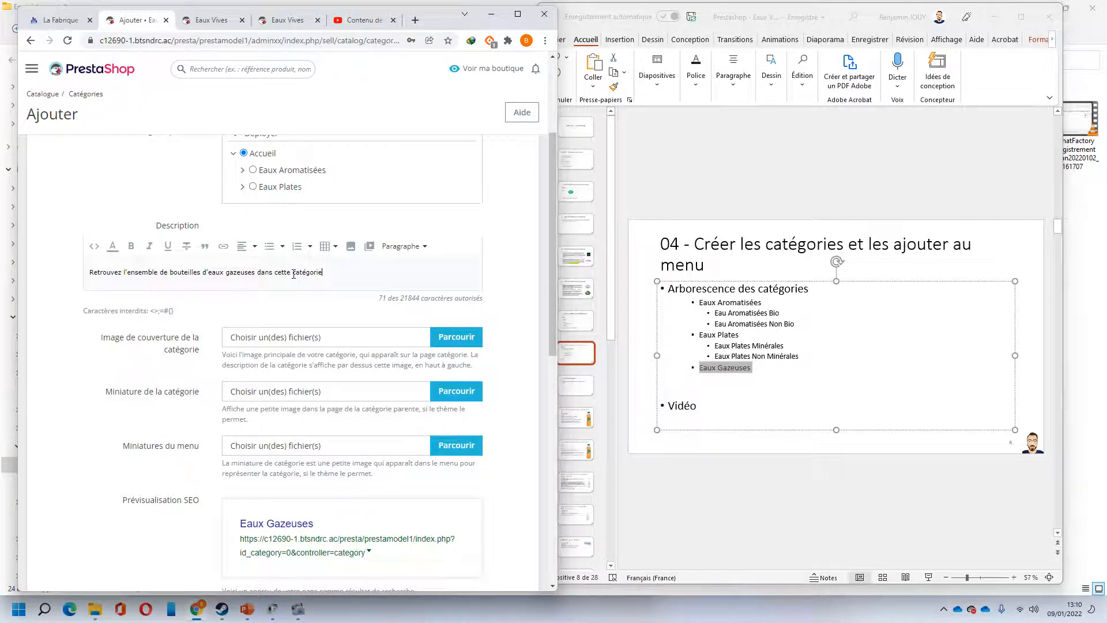
- Copy the Eaux Gazeuses description into its meta description and the category name into its title tag
drag(329, 273, 2, 265)
scroll(417, 407, down, 4)
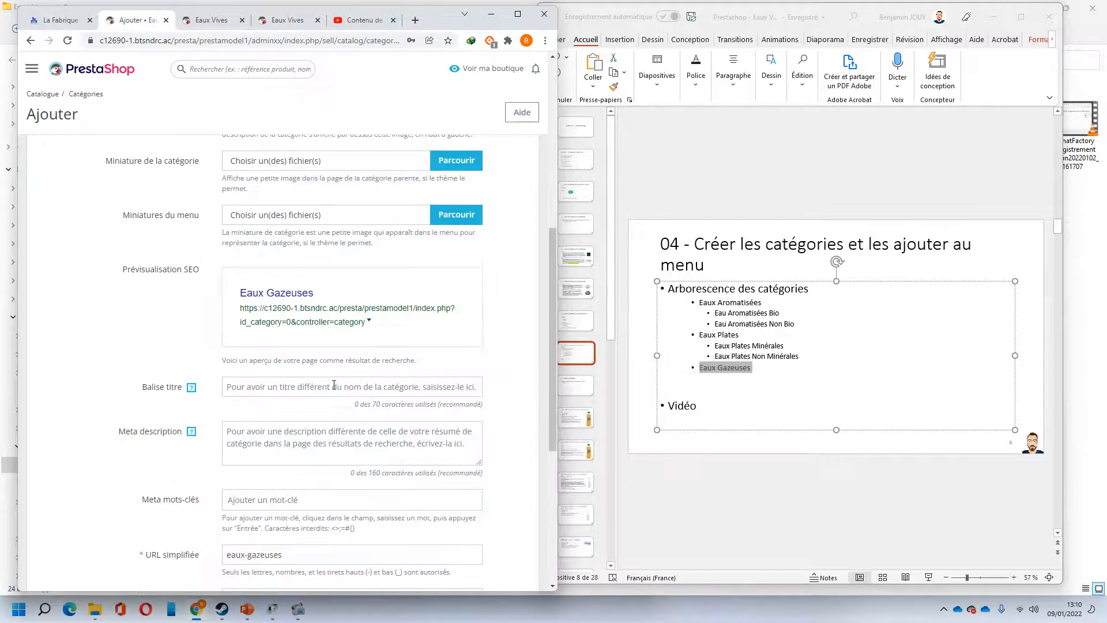
scroll(291, 439, up, 7)
drag(289, 197, 92, 185)
key(ctrl+c)
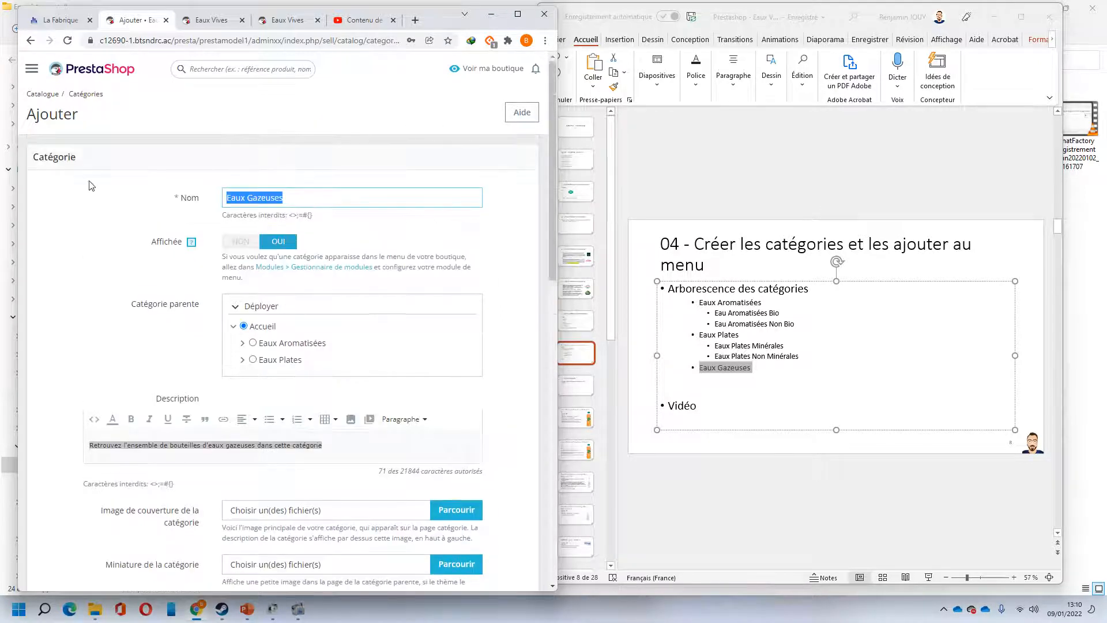
scroll(305, 311, down, 7)
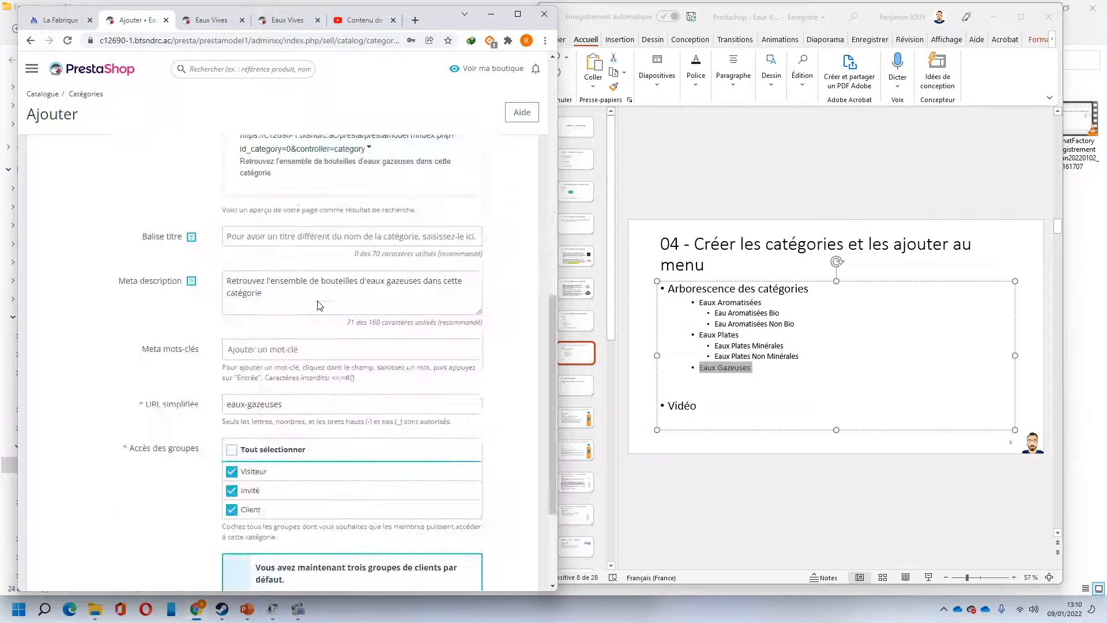
click(270, 235)
key(ctrl+v)
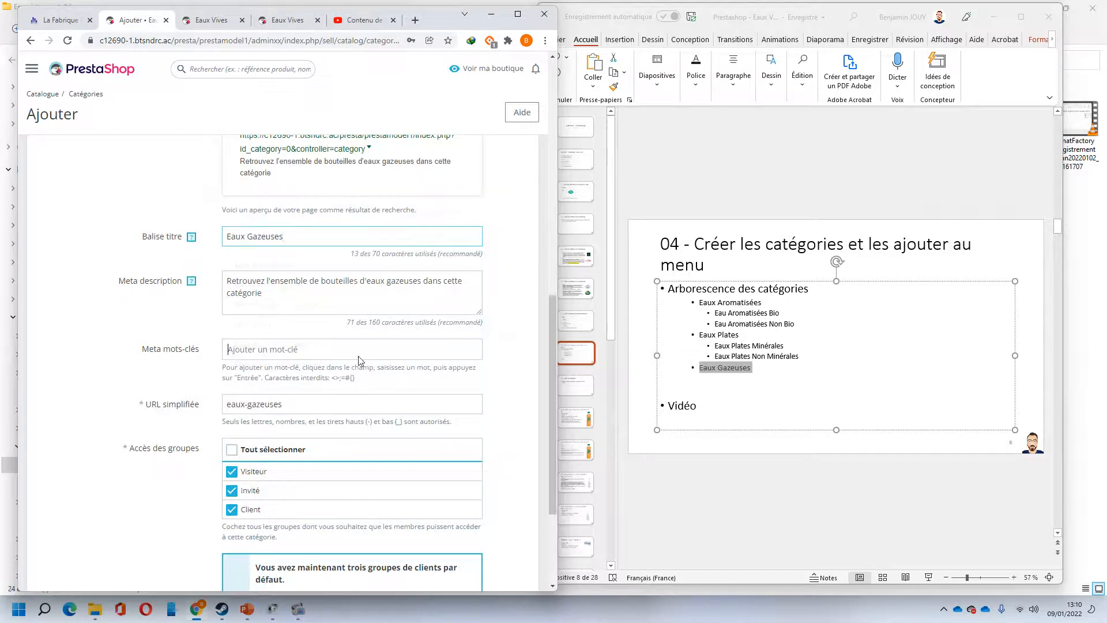
- Add the meta keywords "Eaux Gazeuses", "eau gazeuse", "eaux vives" and "badoit" to the category
key(ctrl+v)
key(Return)
text(e)
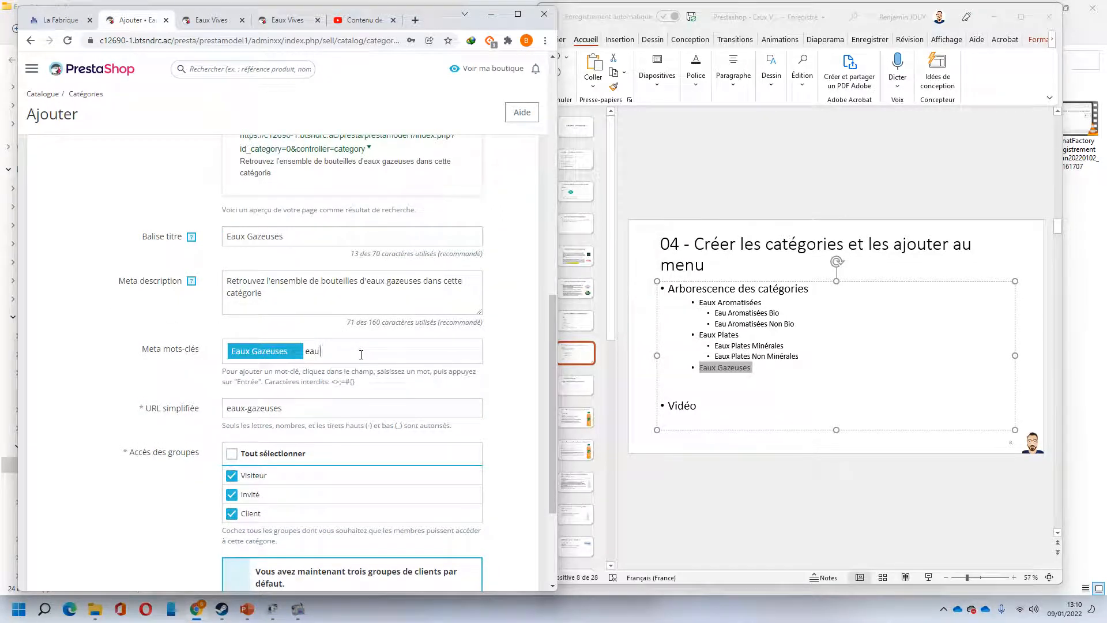
text(au gazeuse)
key(Return)
text(eau)
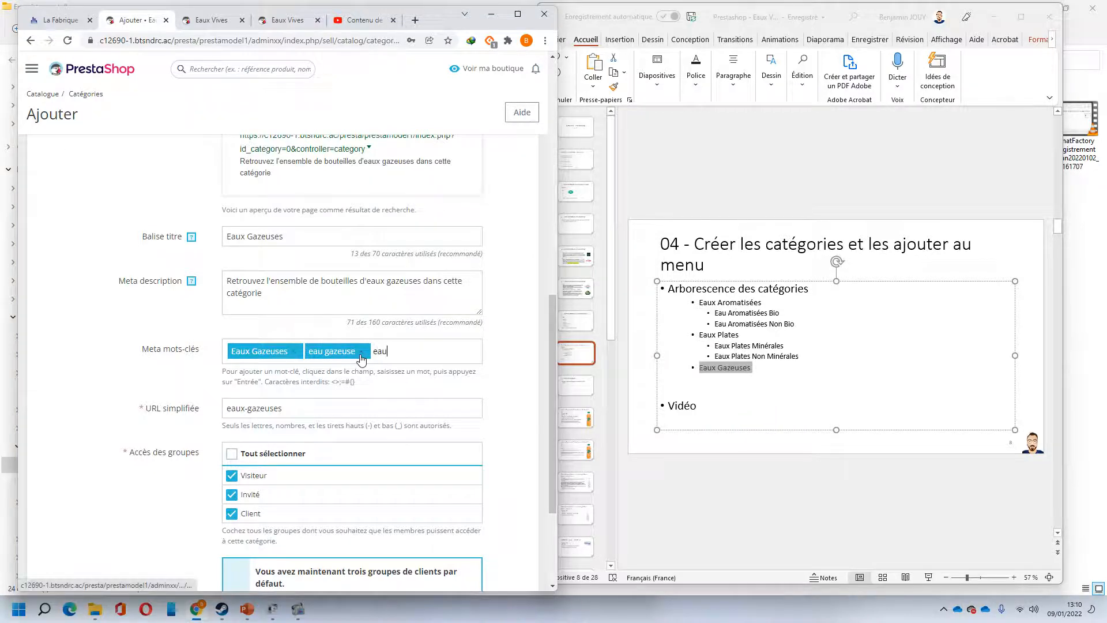
text(x vives)
key(Return)
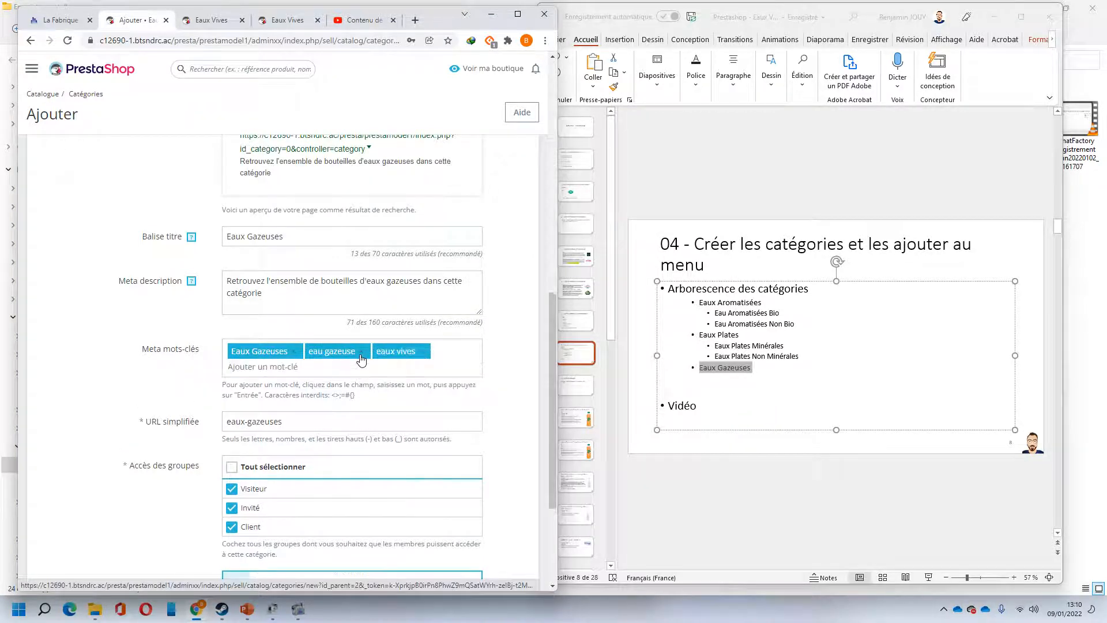
text(badoit)
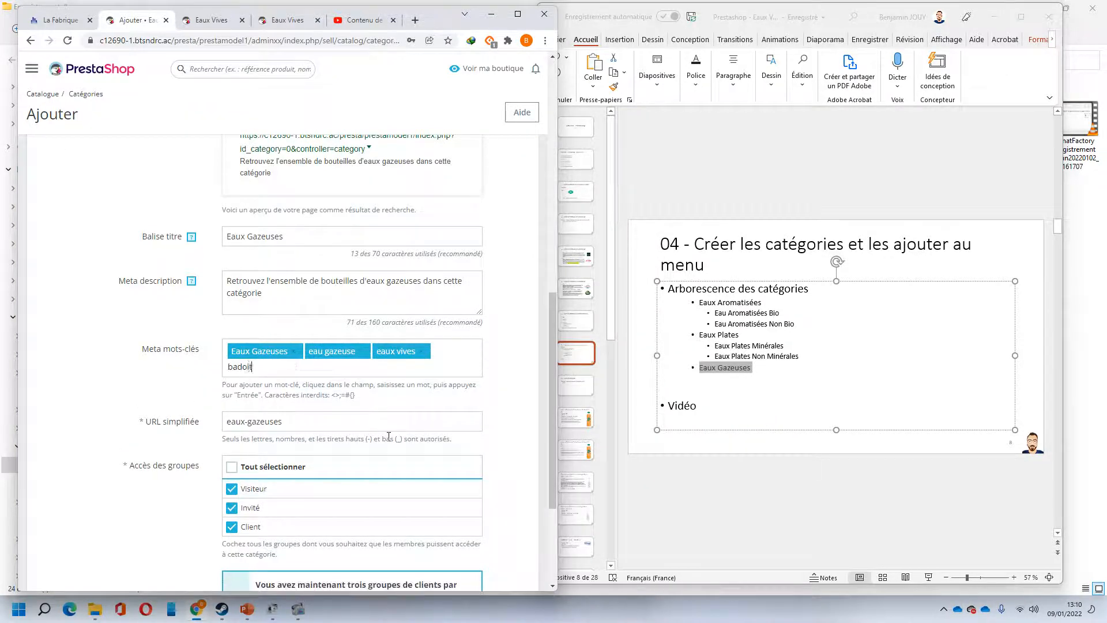
key(Return)
- Choose the eaugazeuse image as the cover of Eaux Gazeuses and save the category
scroll(461, 445, up, 6)
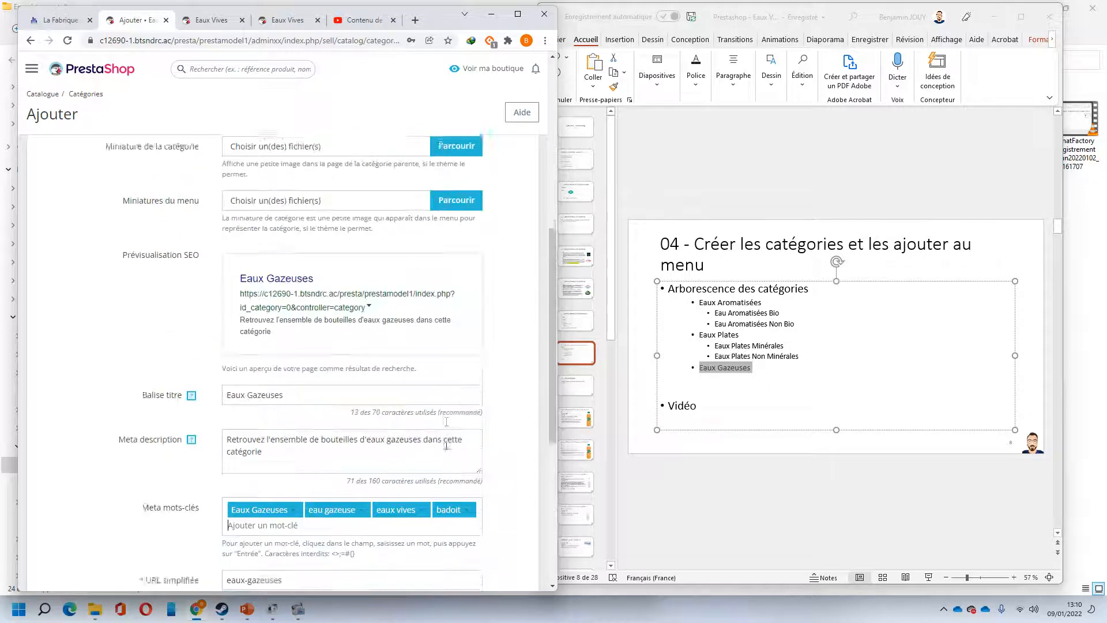
click(456, 276)
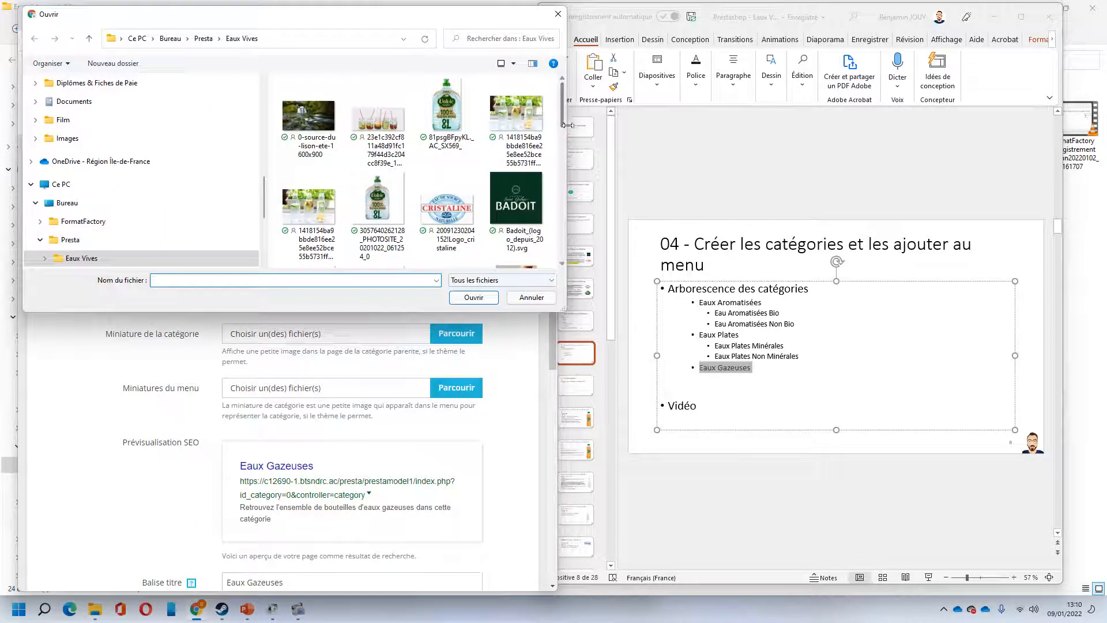
scroll(563, 118, down, 2)
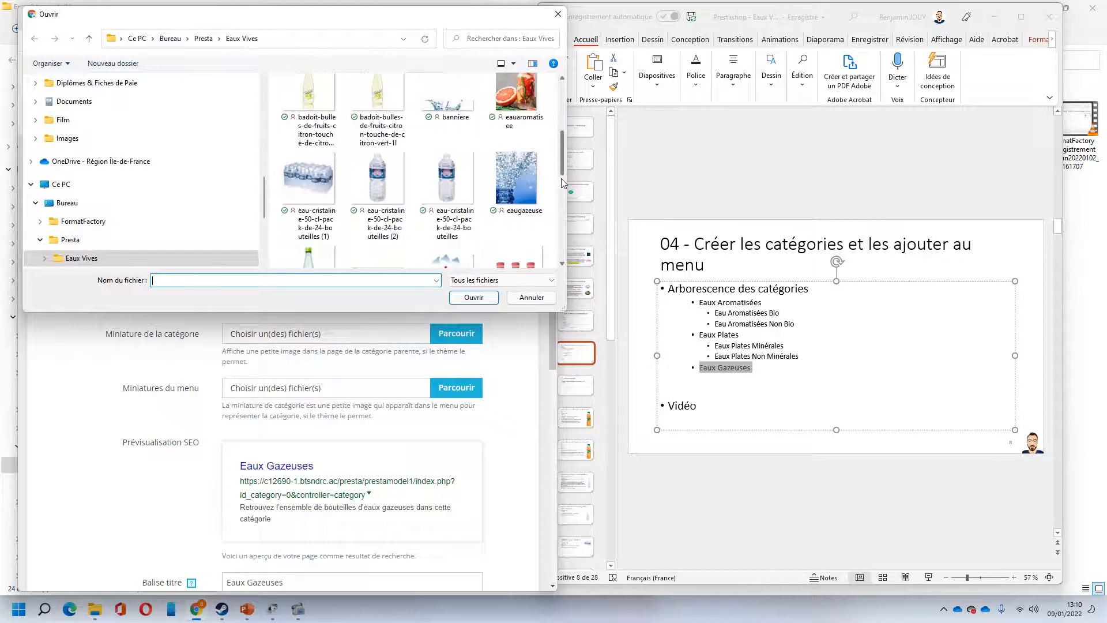
double_click(515, 176)
scroll(468, 364, down, 6)
scroll(469, 364, down, 3)
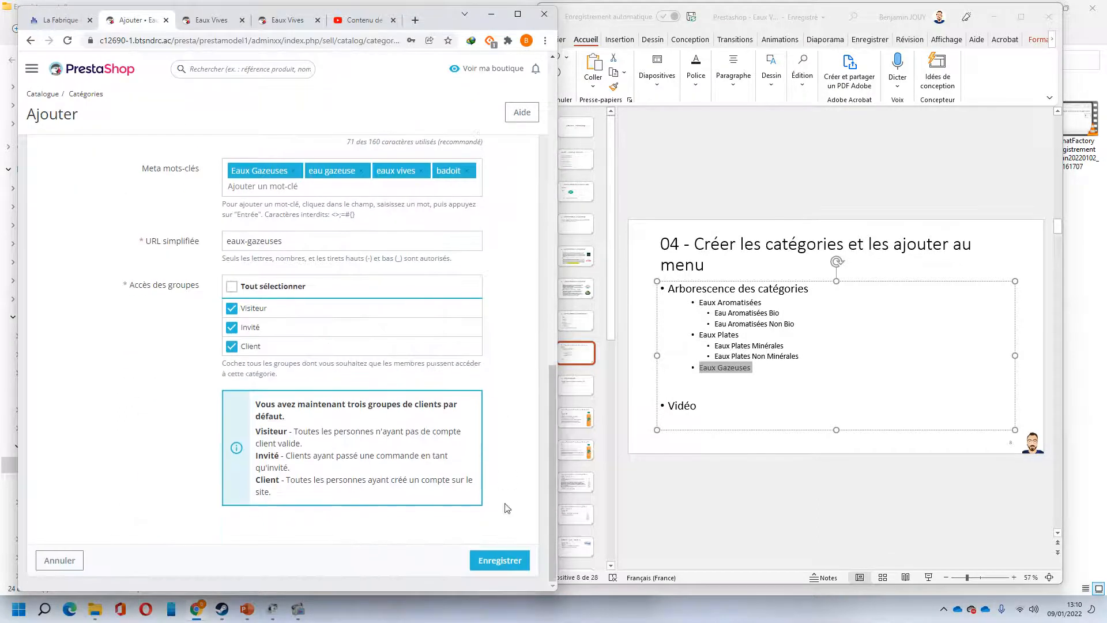
click(504, 562)
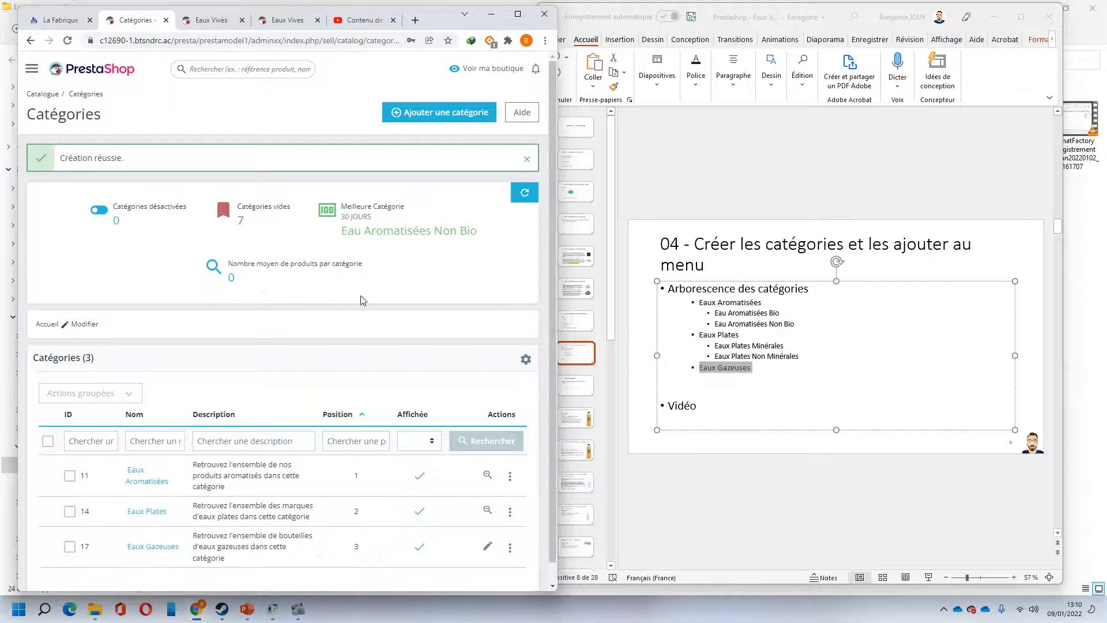
- View the shop's front page in a maximized browser window, and close all the Eaux Vives storefront tabs
click(505, 70)
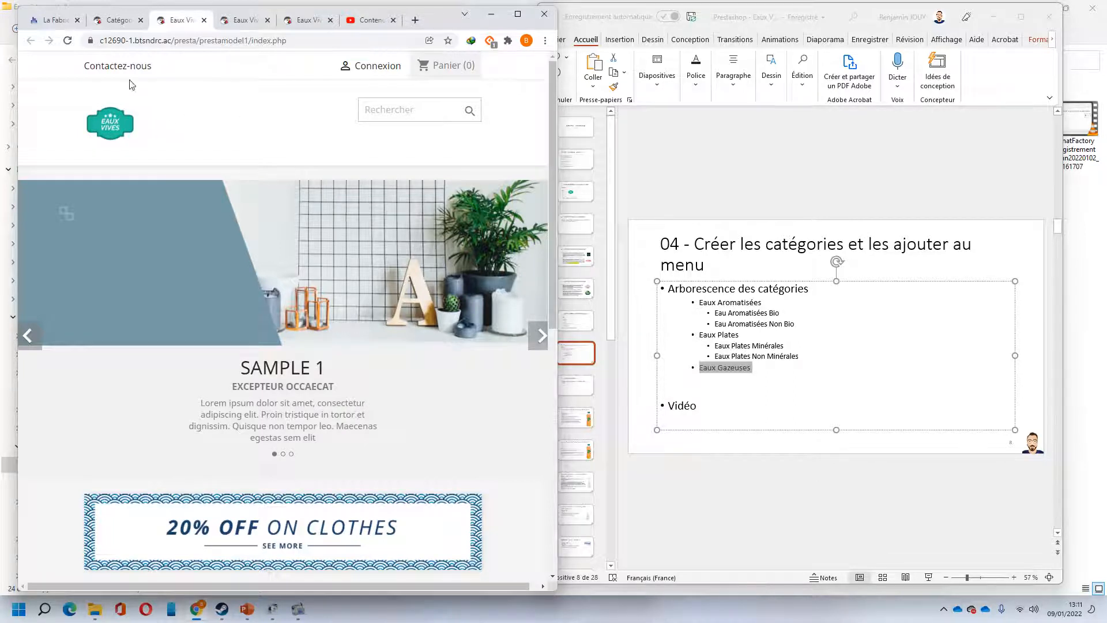
click(517, 13)
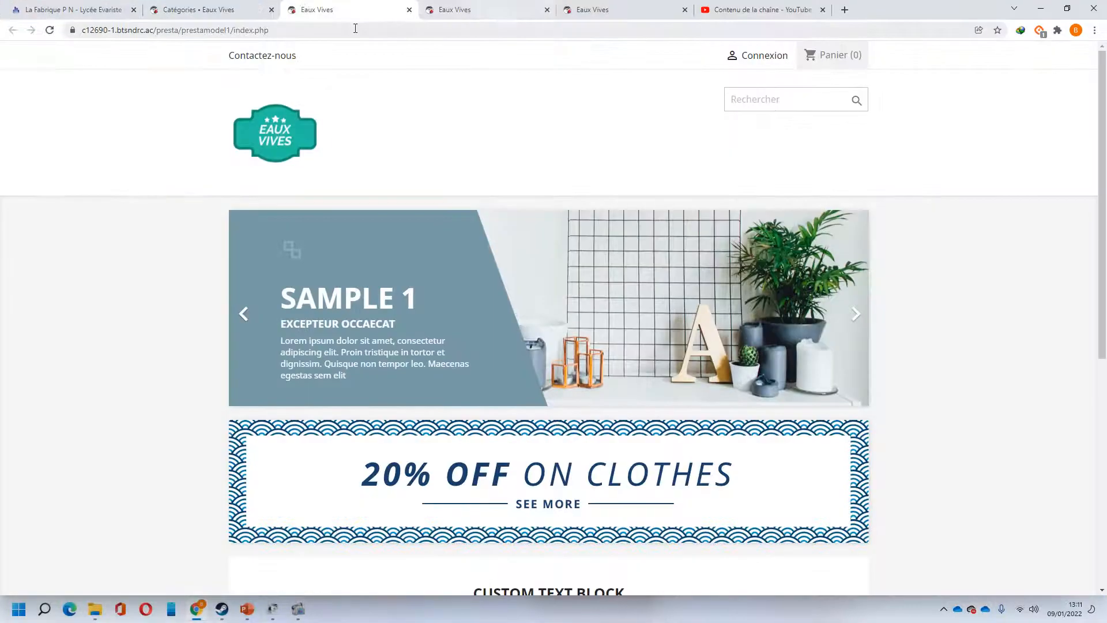
click(409, 11)
click(410, 10)
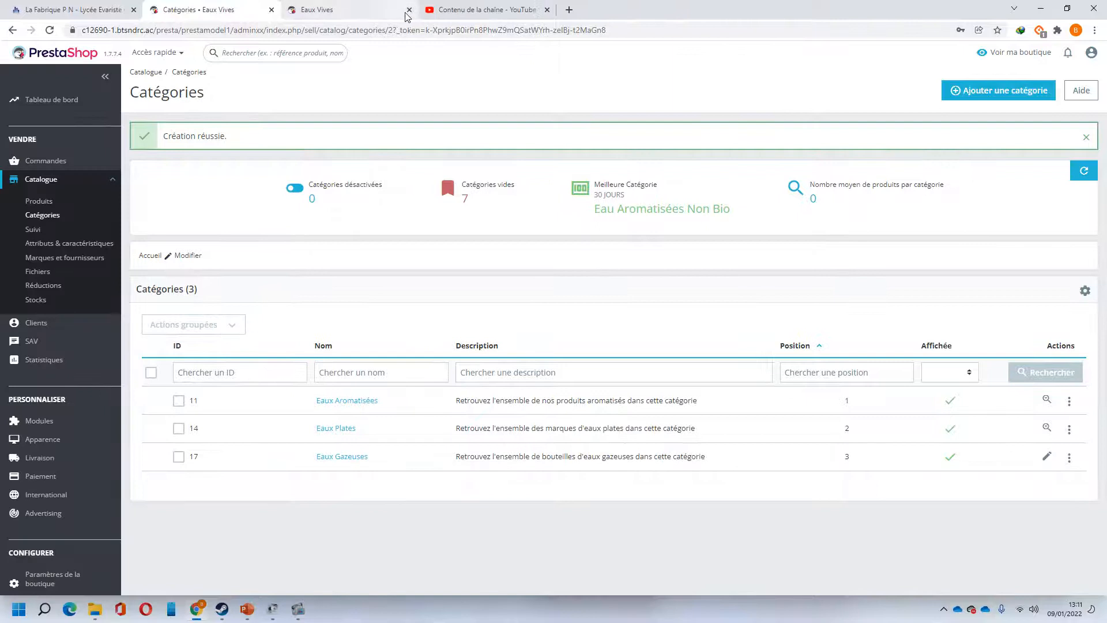
click(409, 11)
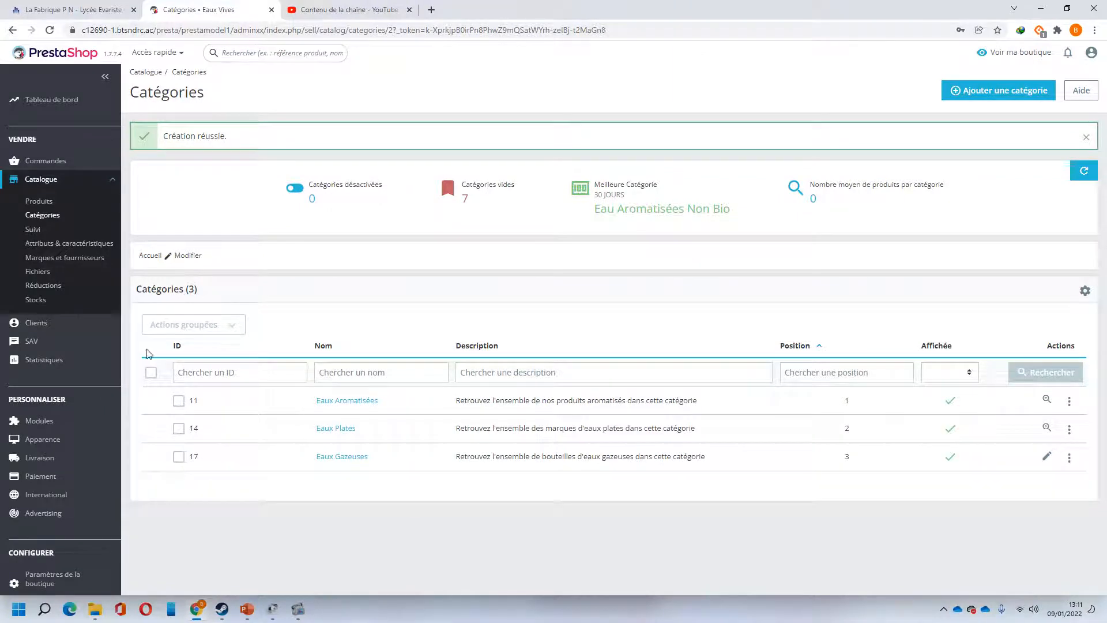
- Find the Menu principal module by searching the module manager for "menu" and open its configuration
mouse_move(35, 426)
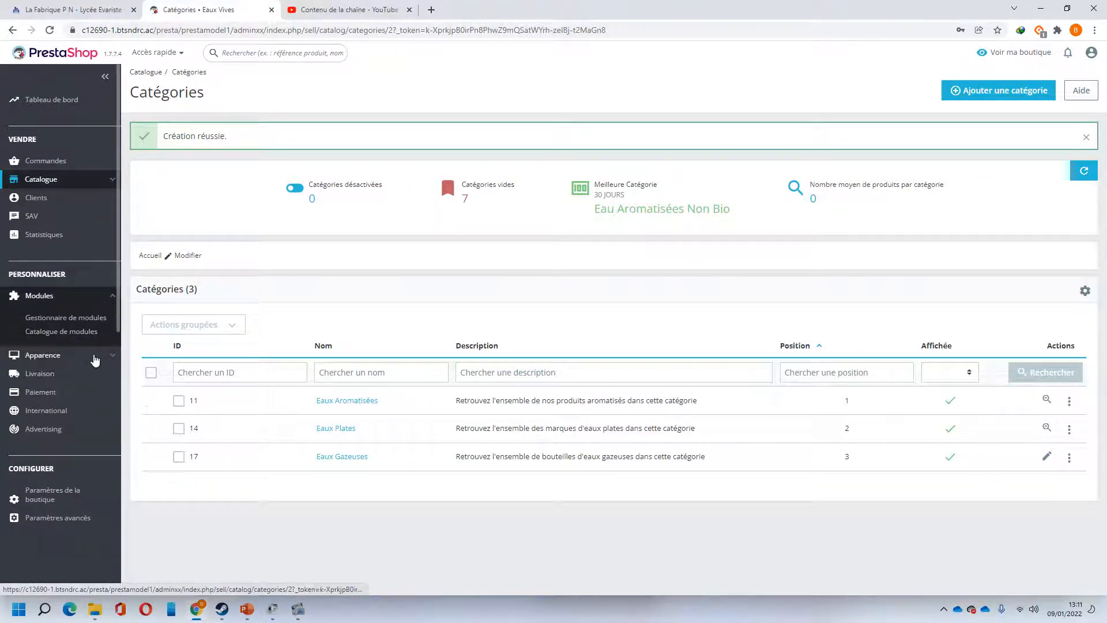
click(81, 317)
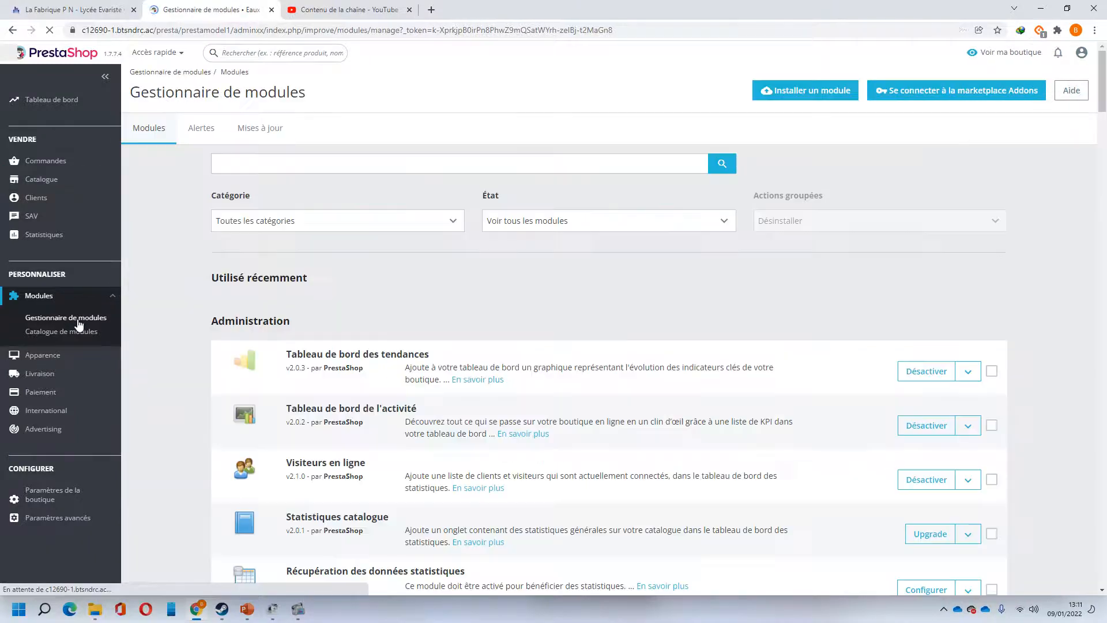
click(345, 161)
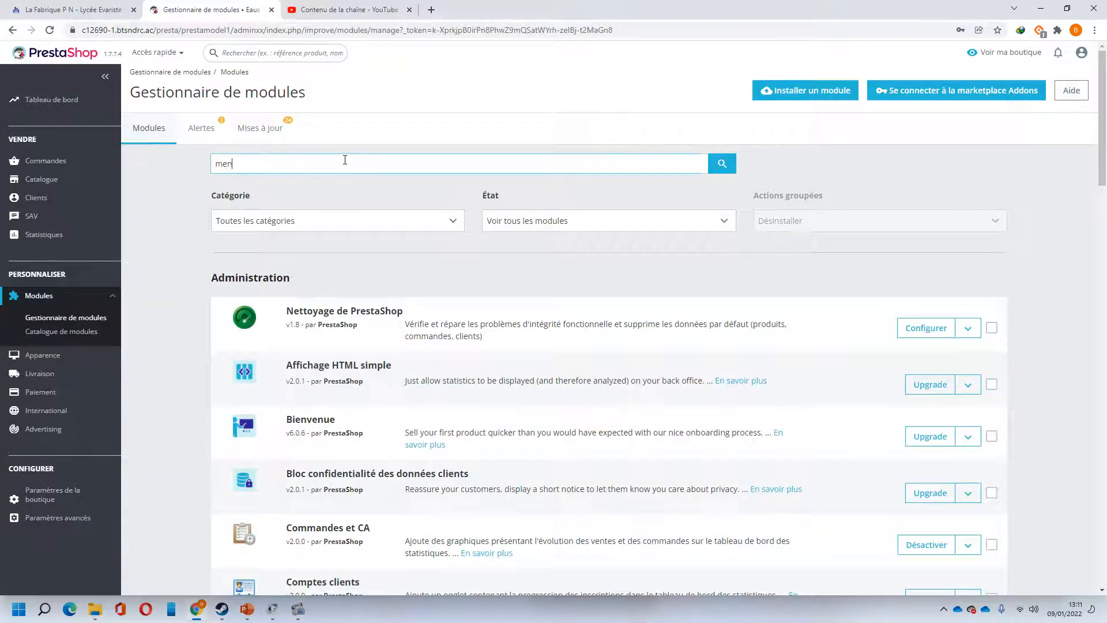
text(menu)
key(Return)
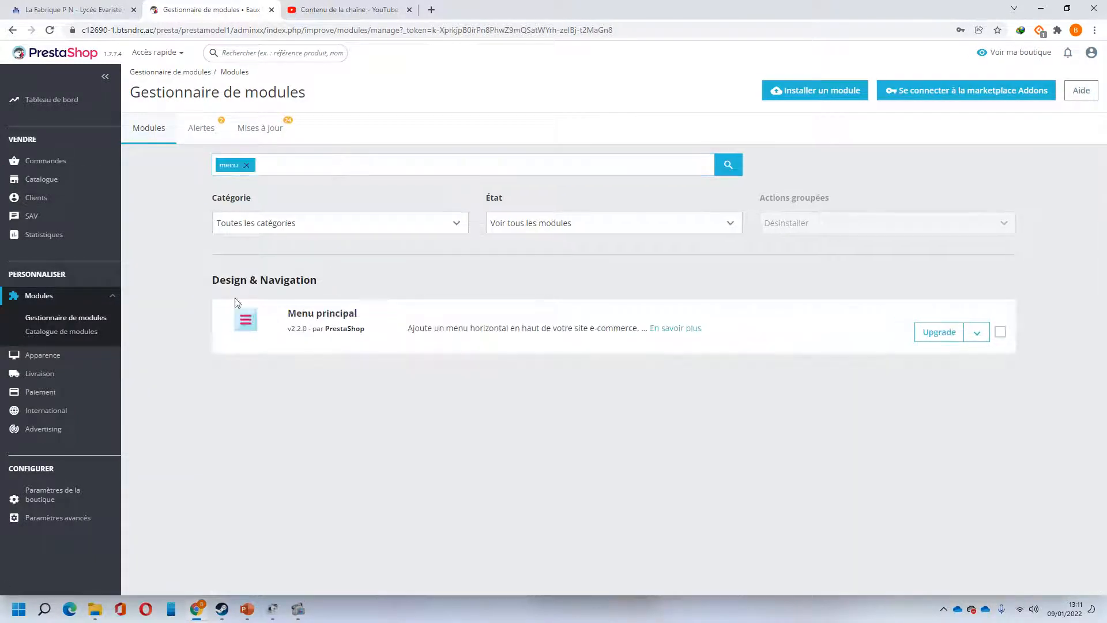
click(978, 338)
click(987, 427)
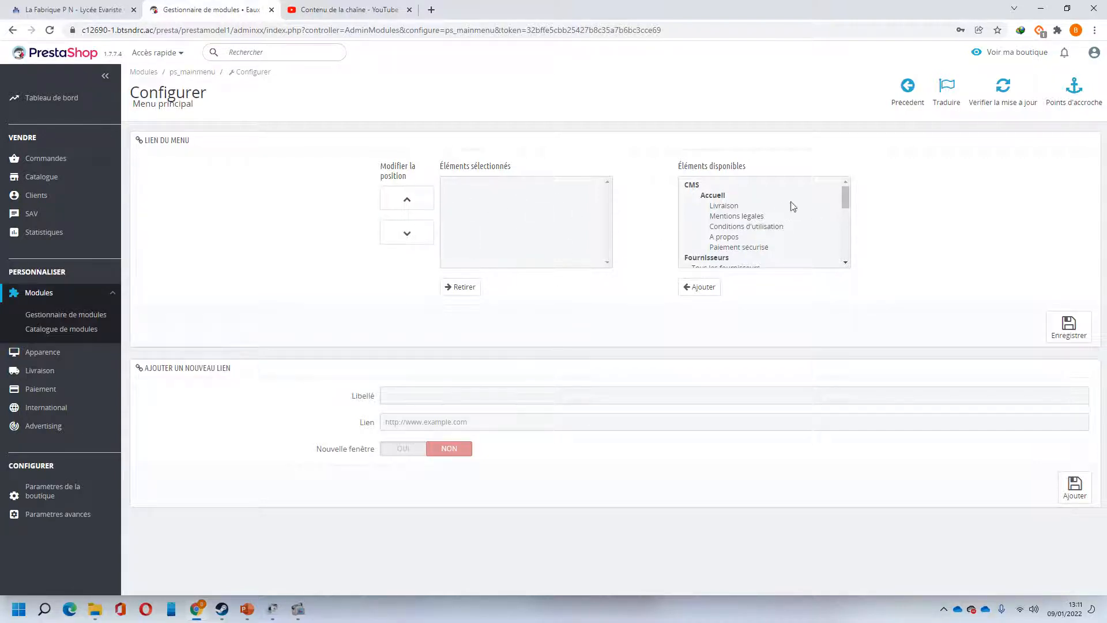
- Add the Eaux Aromatisées category to the main menu's selected items
drag(845, 195, 849, 234)
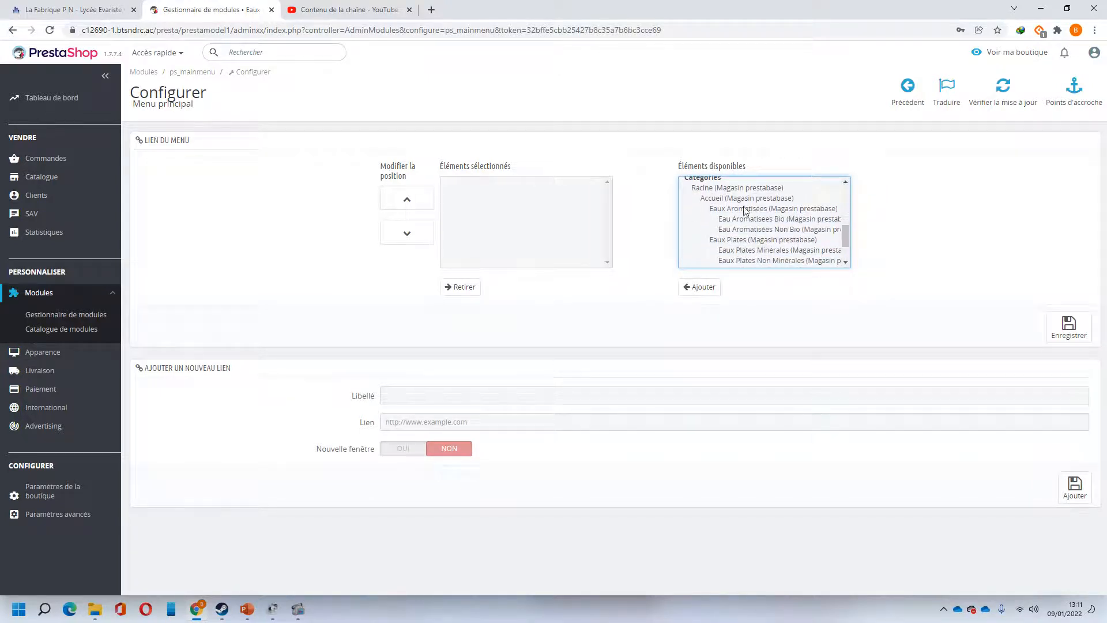
scroll(746, 212, up, 2)
scroll(750, 225, down, 3)
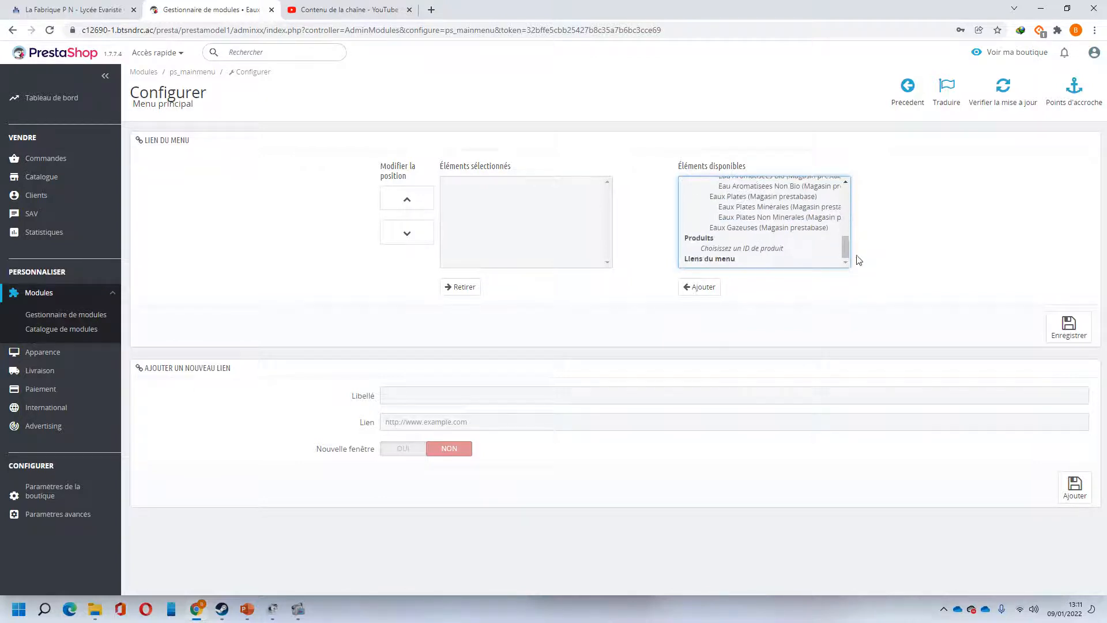
mouse_move(846, 248)
mouse_down()
mouse_move(861, 233)
mouse_move(852, 153)
mouse_move(842, 276)
mouse_move(851, 231)
mouse_up()
click(725, 223)
click(703, 287)
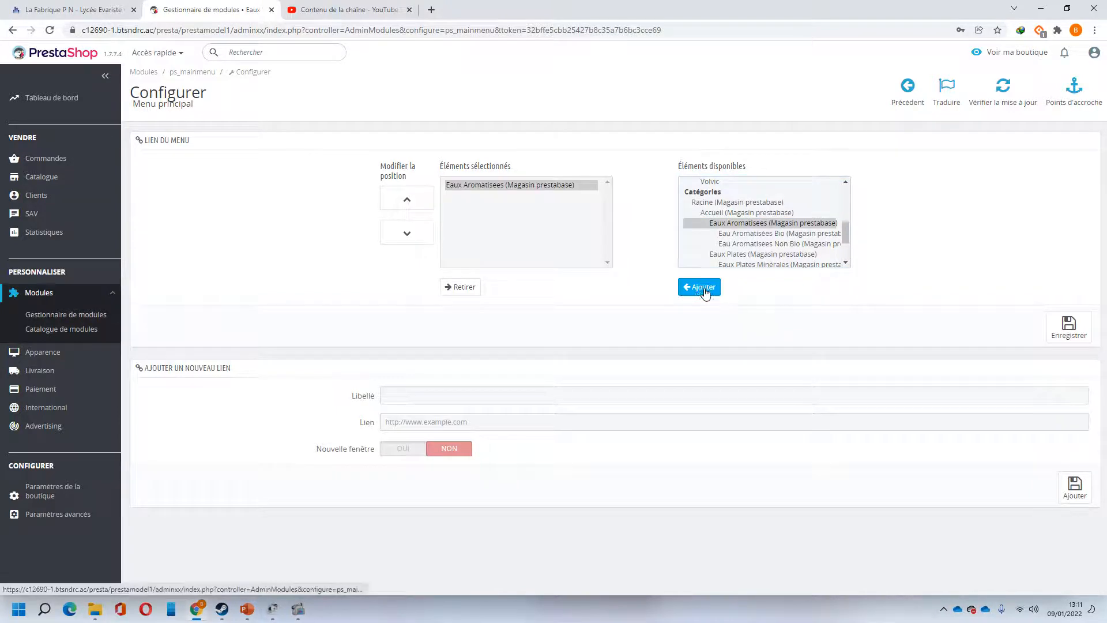
- Add the Eaux Plates and Eaux Gazeuses categories to the main menu's selected items and save the menu
click(738, 254)
click(700, 287)
scroll(752, 219, down, 1)
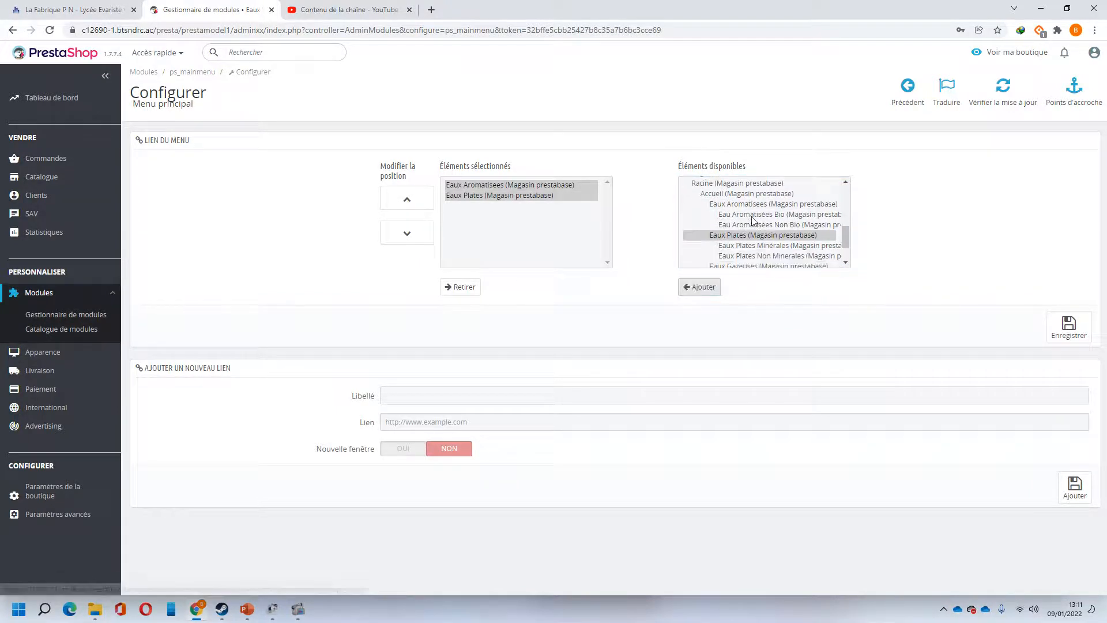
scroll(753, 219, down, 1)
click(737, 228)
click(709, 287)
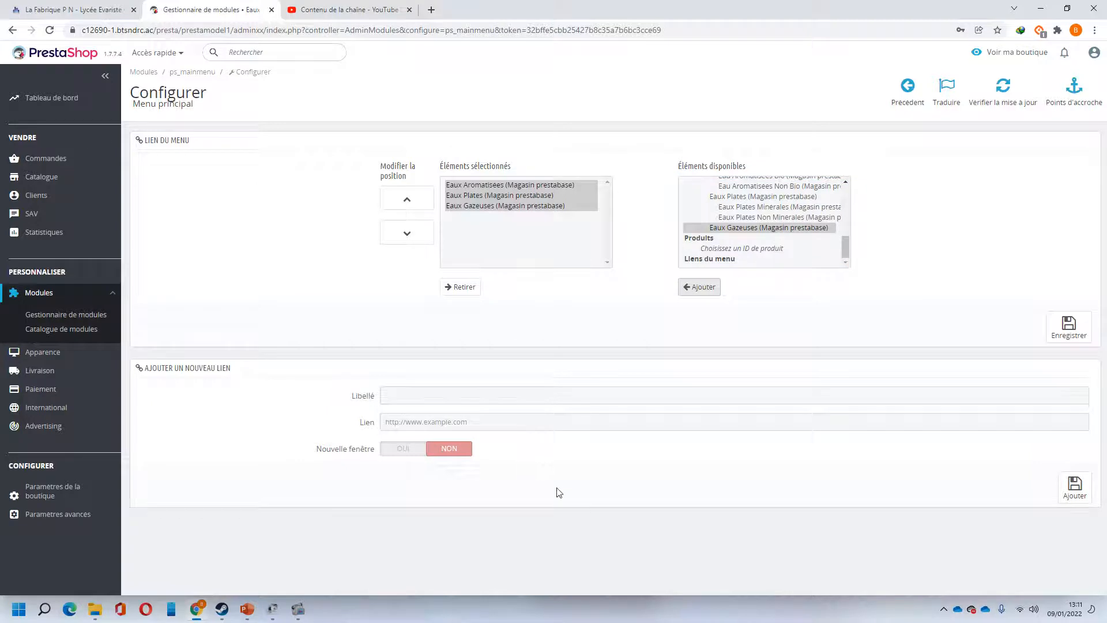
click(1070, 326)
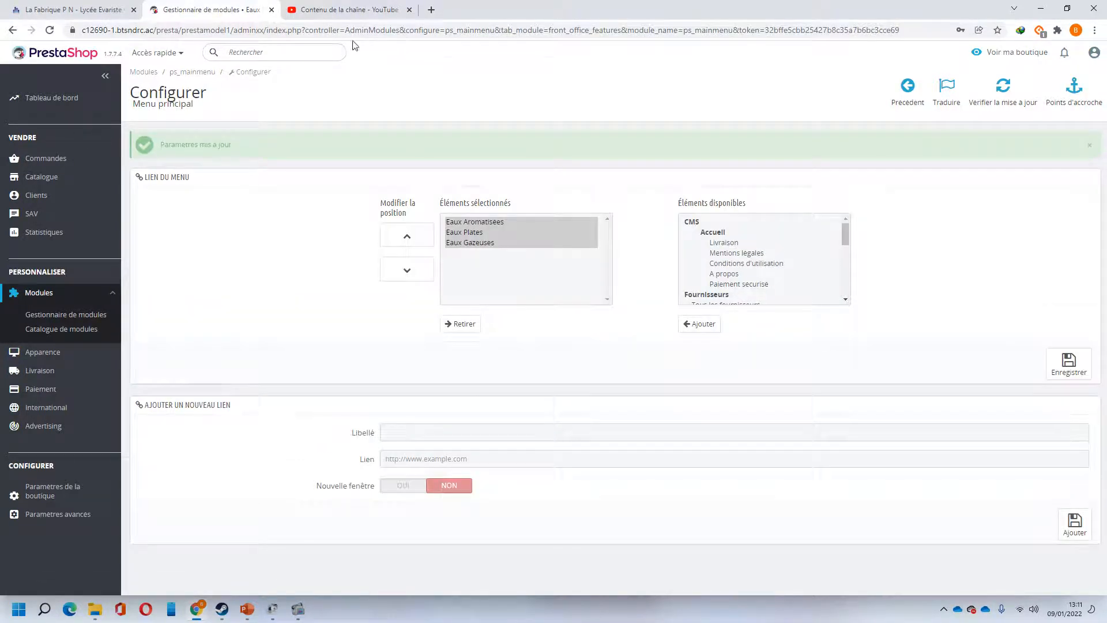
- Open the shop in a new tab and check the subcategories under Eaux Plates and Eaux Aromatisées in its menu
right_click(1014, 57)
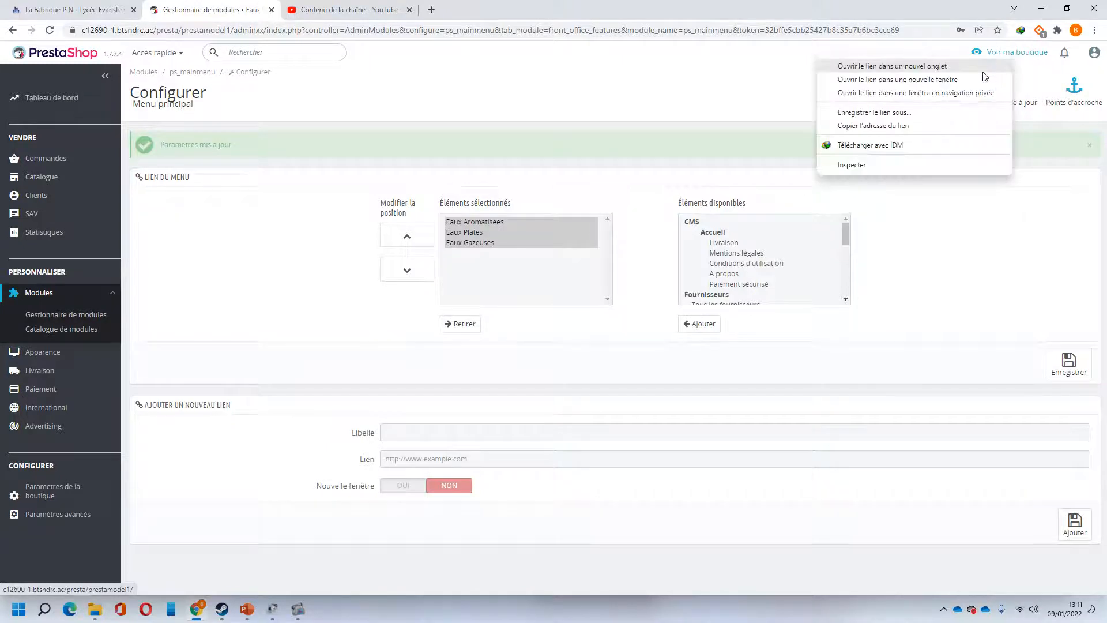
click(916, 65)
click(346, 9)
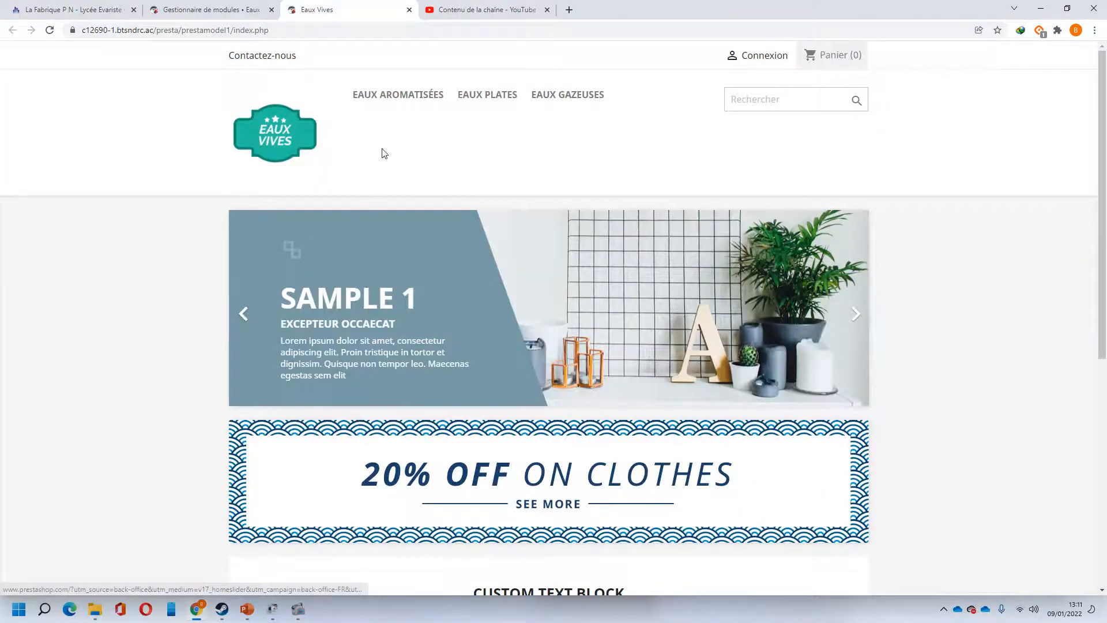
mouse_move(496, 101)
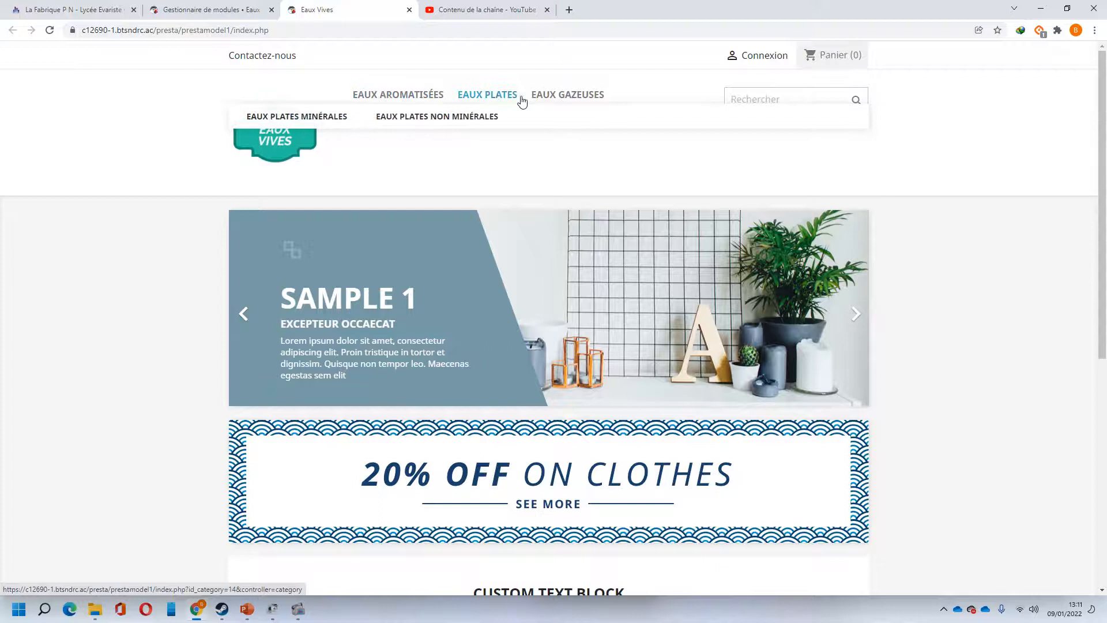
mouse_move(402, 101)
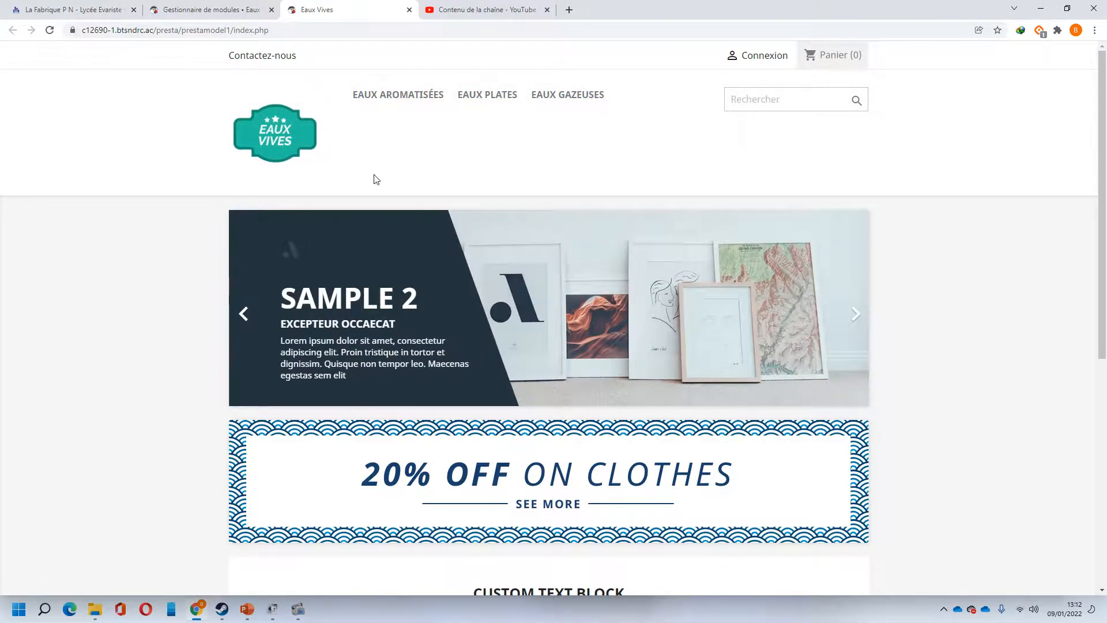
- Review the three parent categories among the menu module's available items and compare them with the storefront menu
click(259, 6)
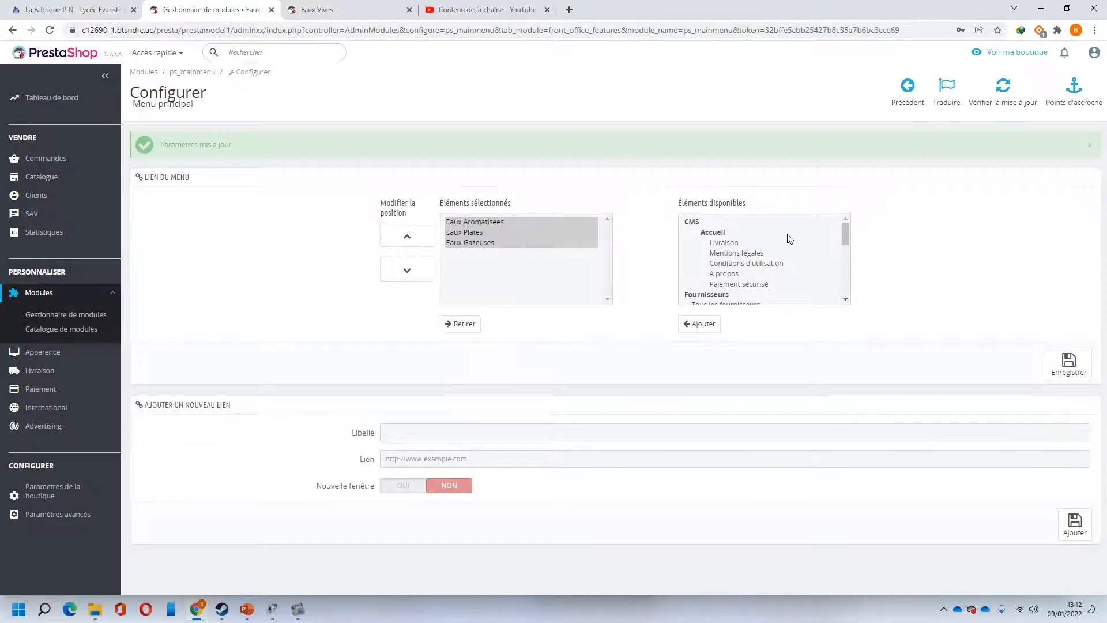
drag(842, 233, 846, 272)
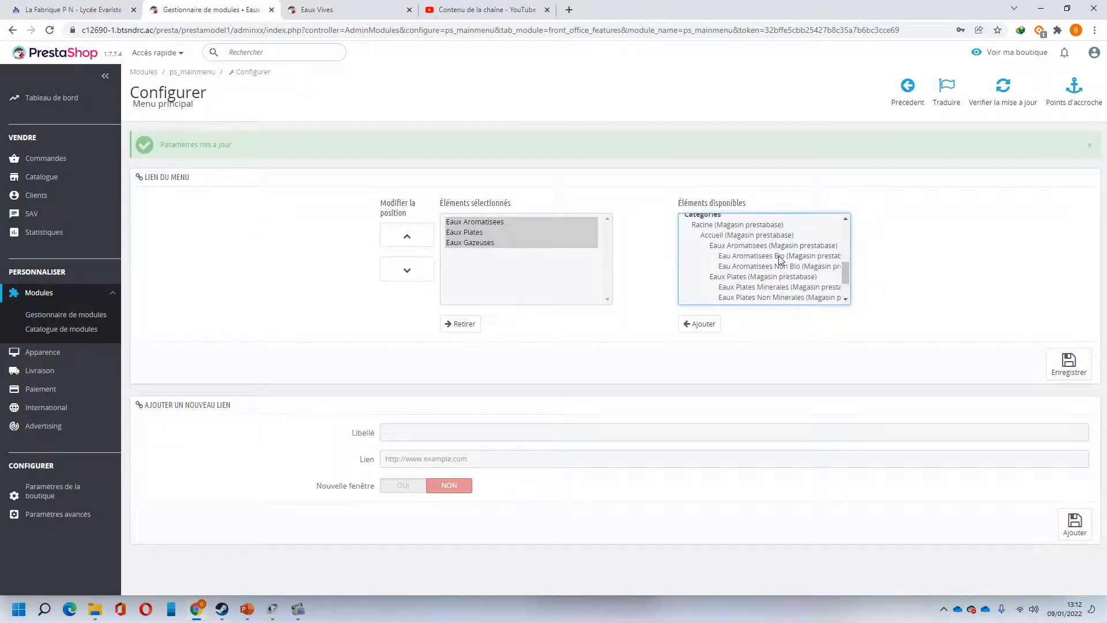
click(730, 247)
click(750, 277)
scroll(795, 271, down, 2)
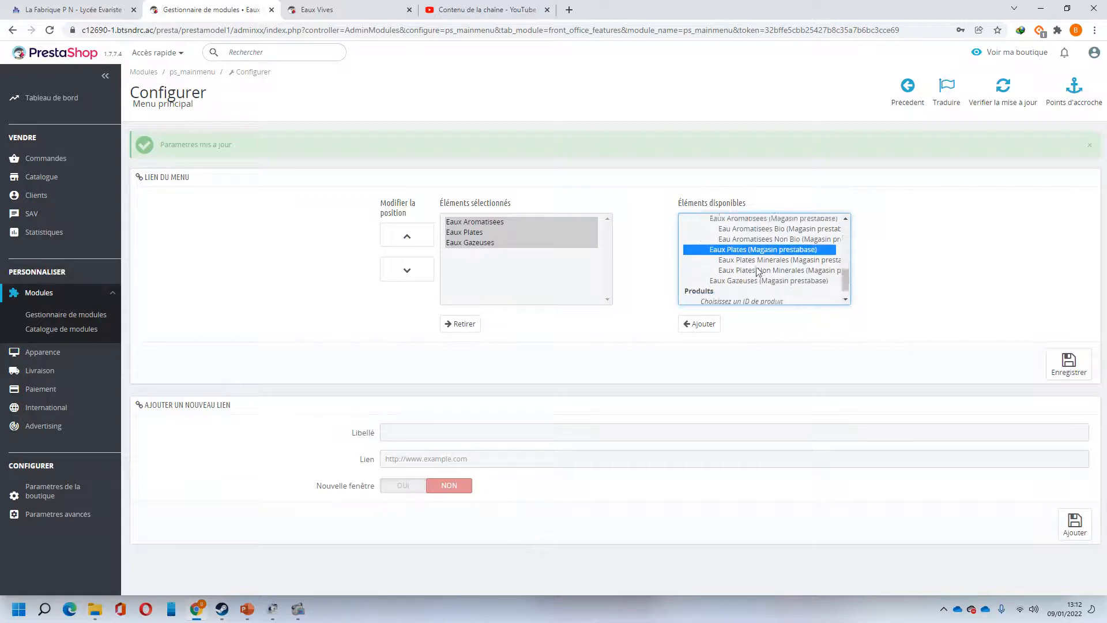
click(836, 265)
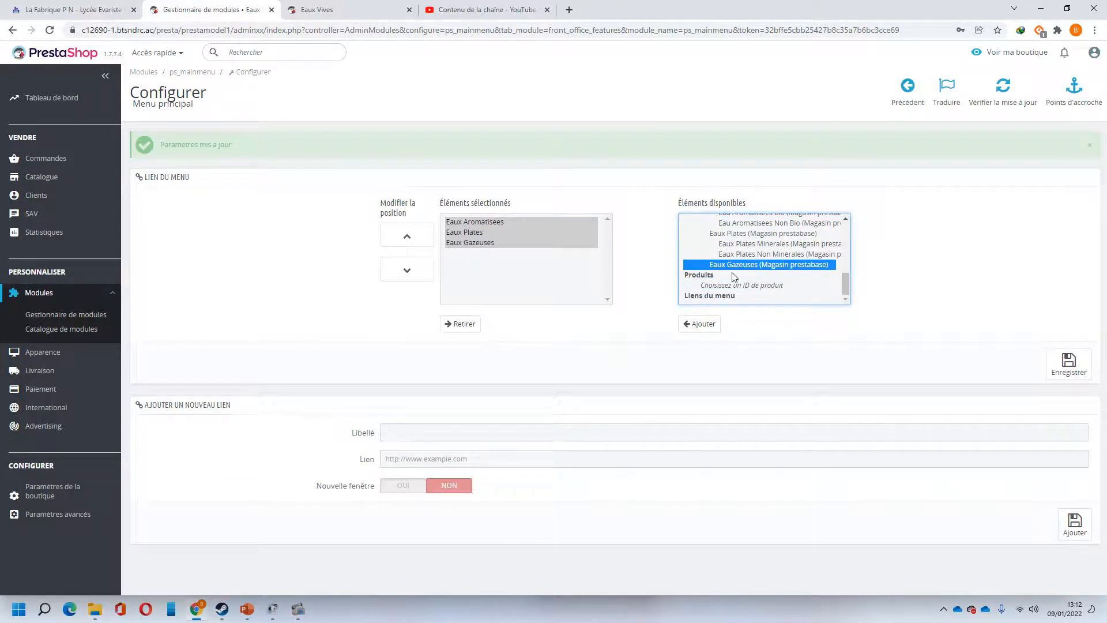
click(330, 7)
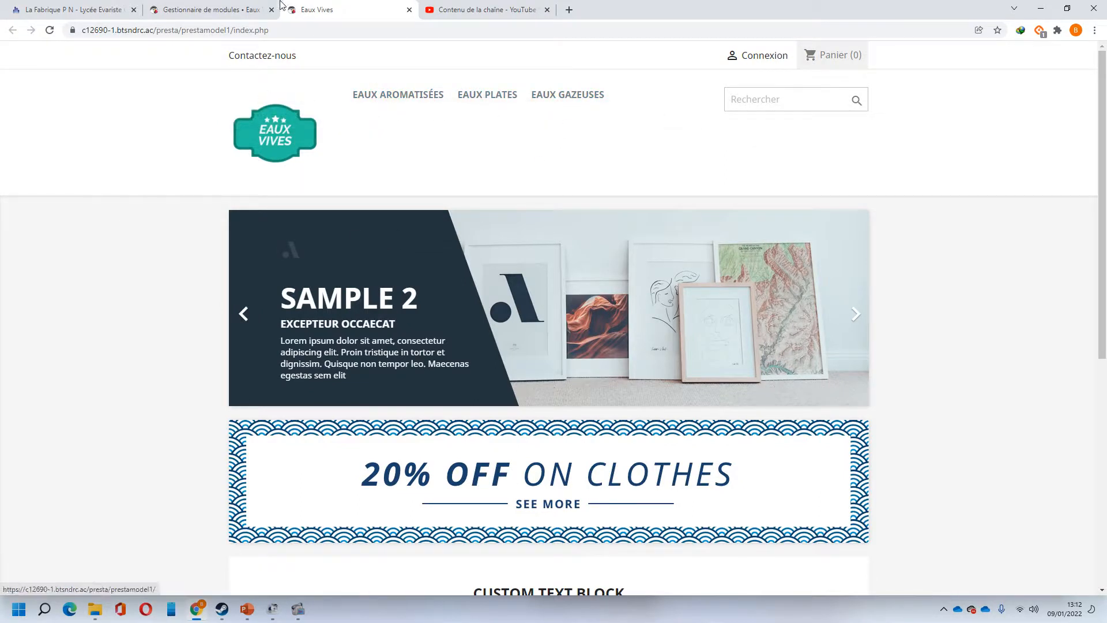
click(224, 5)
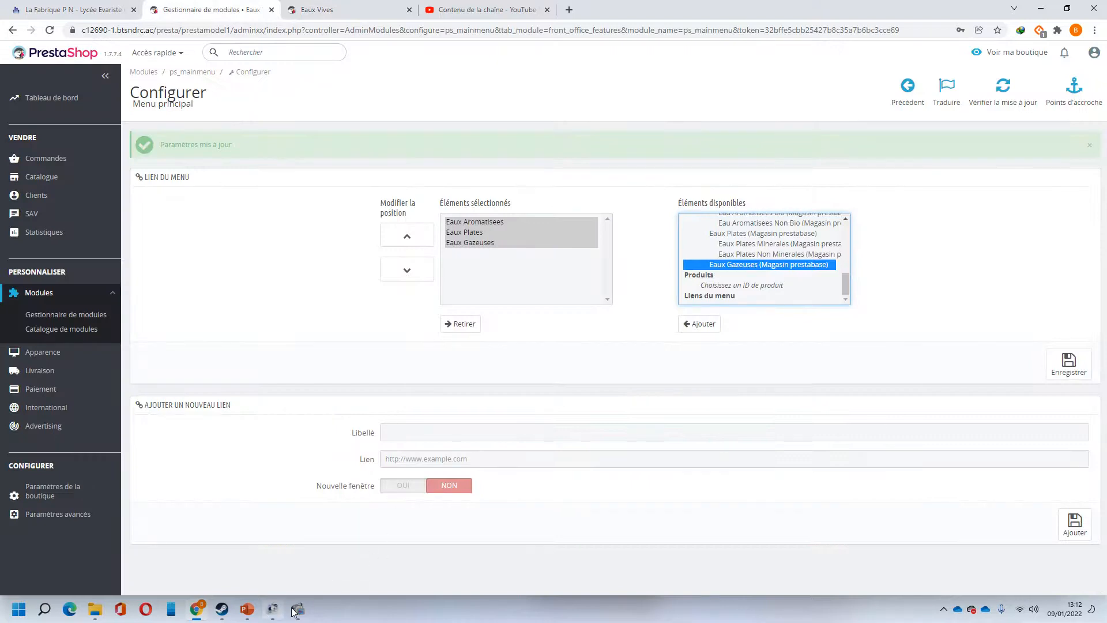